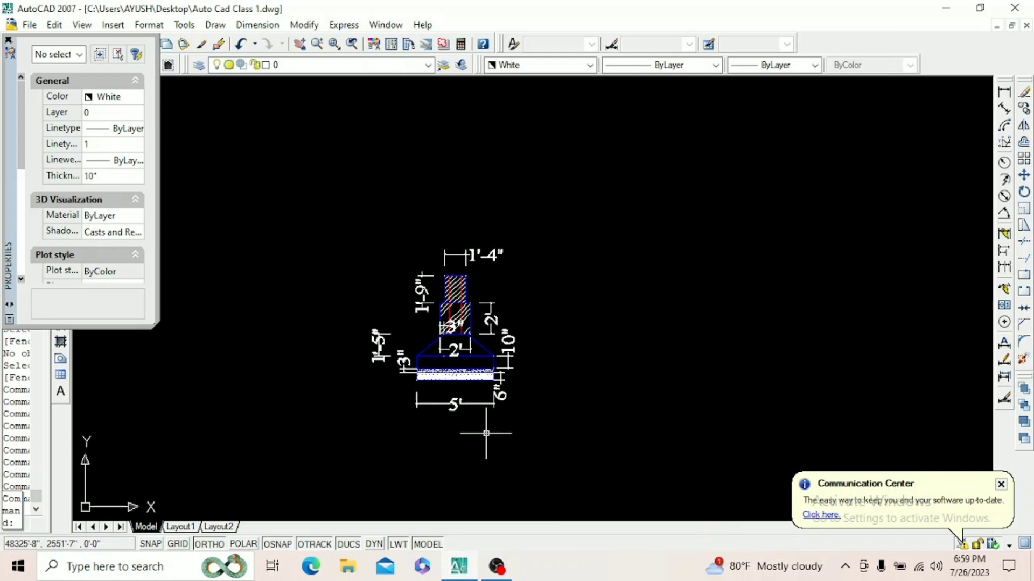
pyautogui.click(458, 567)
pyautogui.click(458, 566)
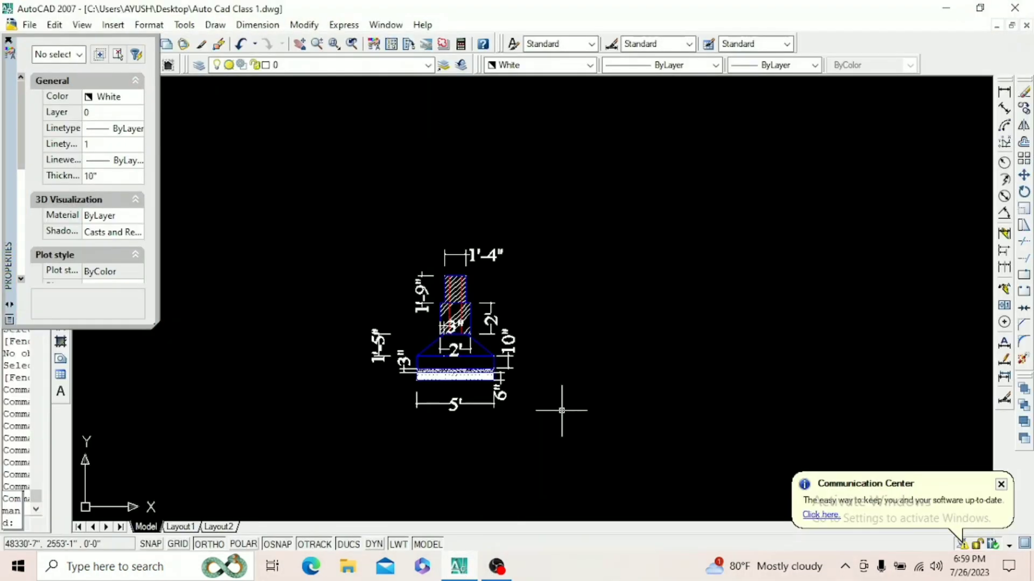
pyautogui.scroll(3, 475, 371)
pyautogui.scroll(-2, 471, 407)
pyautogui.scroll(2, 463, 366)
pyautogui.scroll(-3, 467, 393)
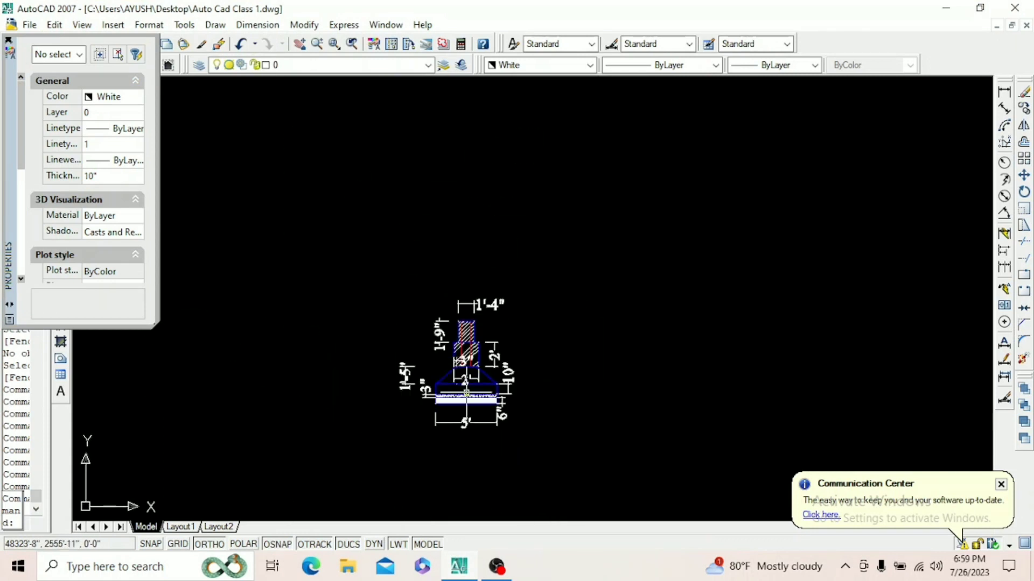
# - Close the Properties palette and place a horizontal construction line below the existing footing section
pyautogui.click(9, 40)
pyautogui.click(60, 109)
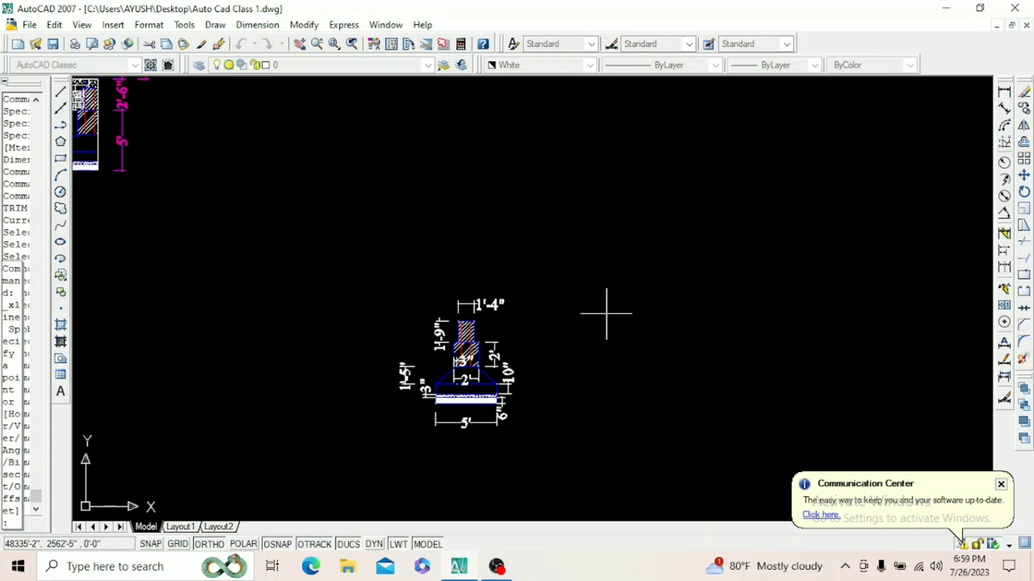
pyautogui.rightClick(688, 337)
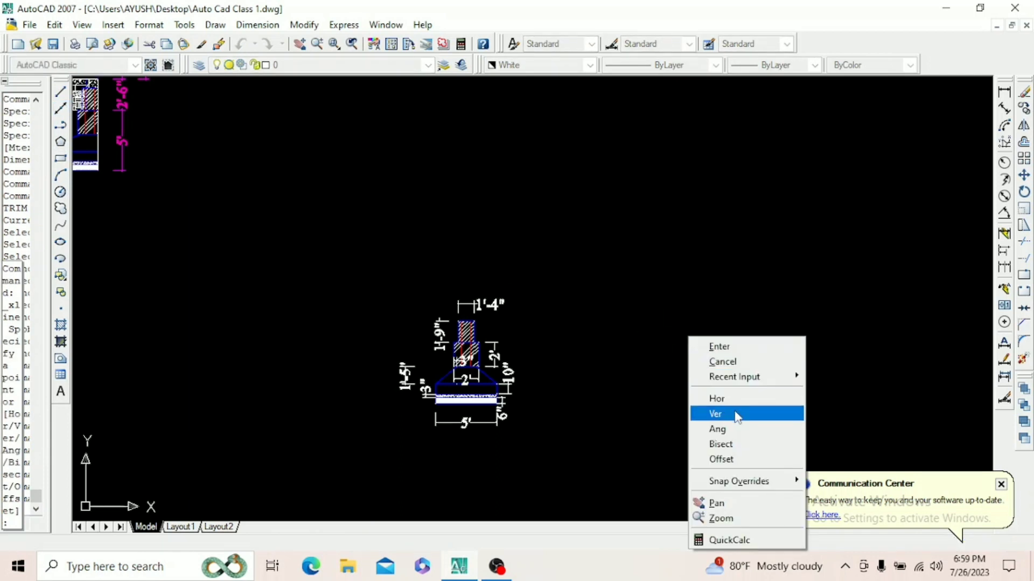
pyautogui.click(736, 415)
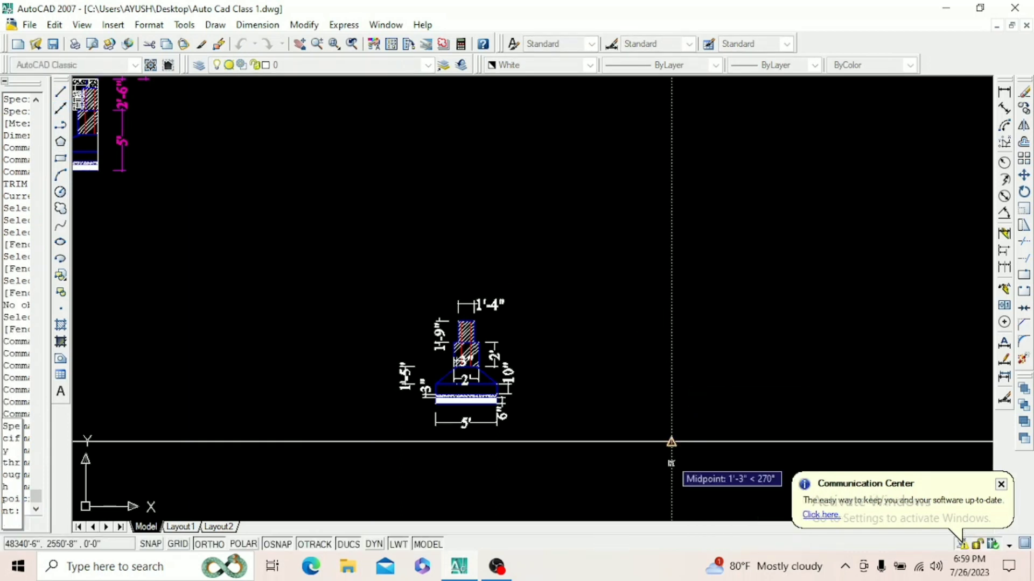
pyautogui.press('Escape')
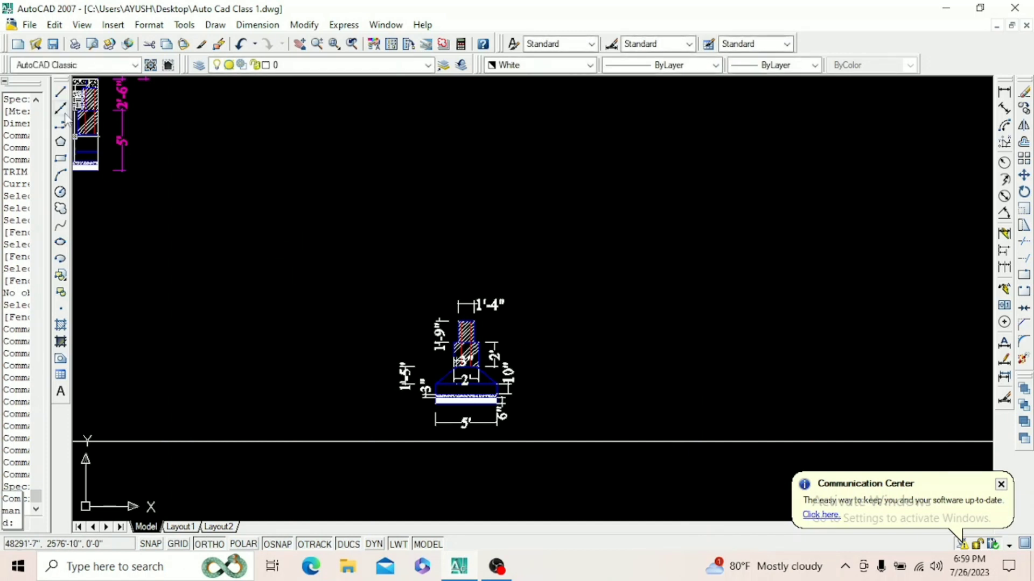
# - Place a vertical construction line crossing the horizontal one, to the right of the existing footing section
pyautogui.rightClick(586, 253)
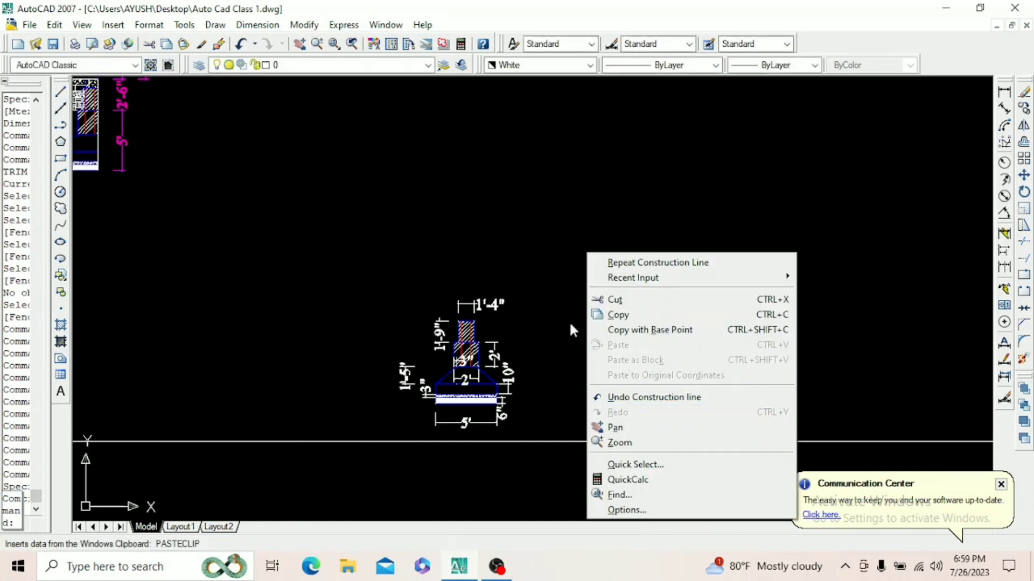
pyautogui.click(473, 250)
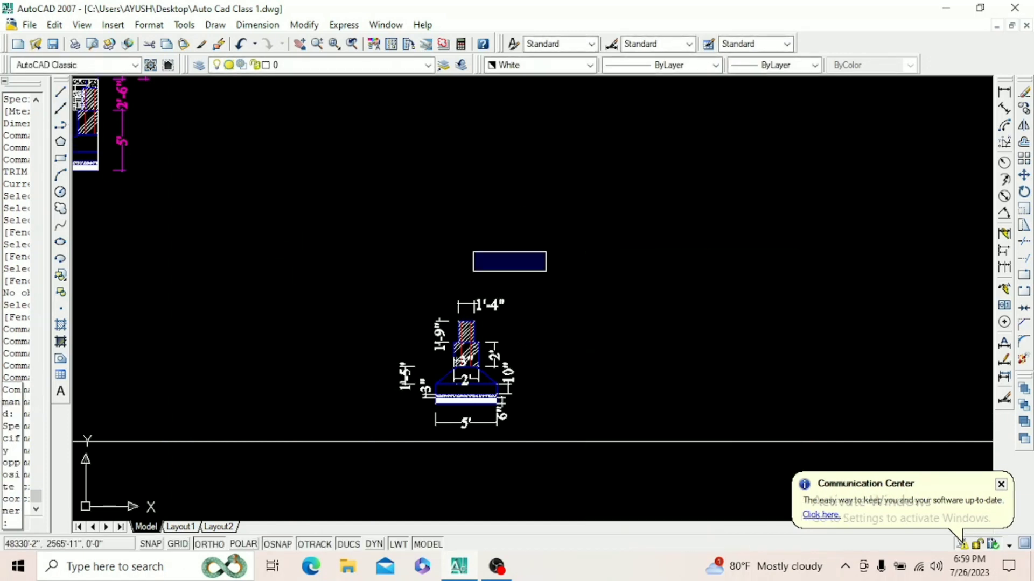
pyautogui.click(61, 109)
pyautogui.rightClick(693, 273)
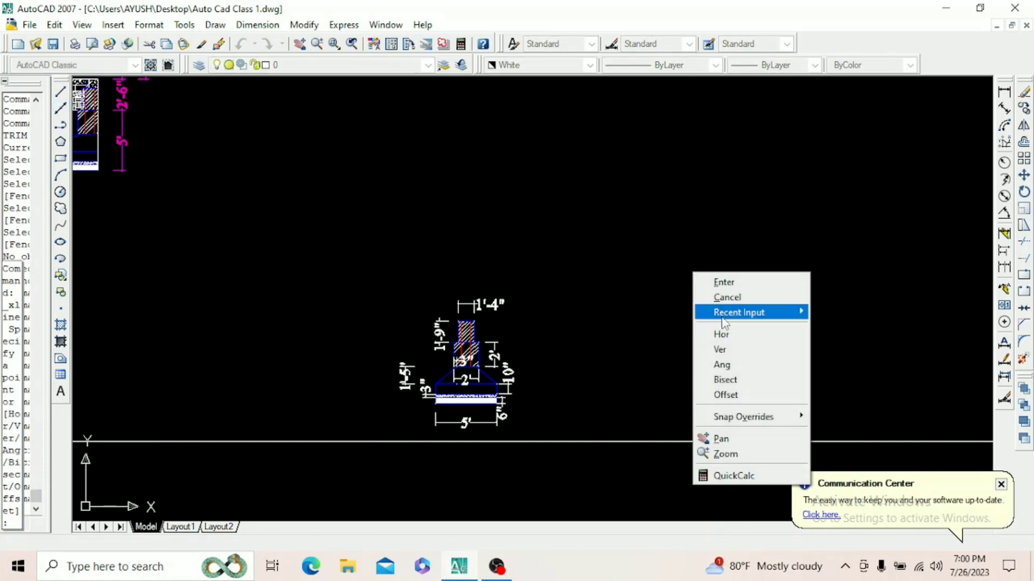
pyautogui.click(743, 350)
pyautogui.click(715, 441)
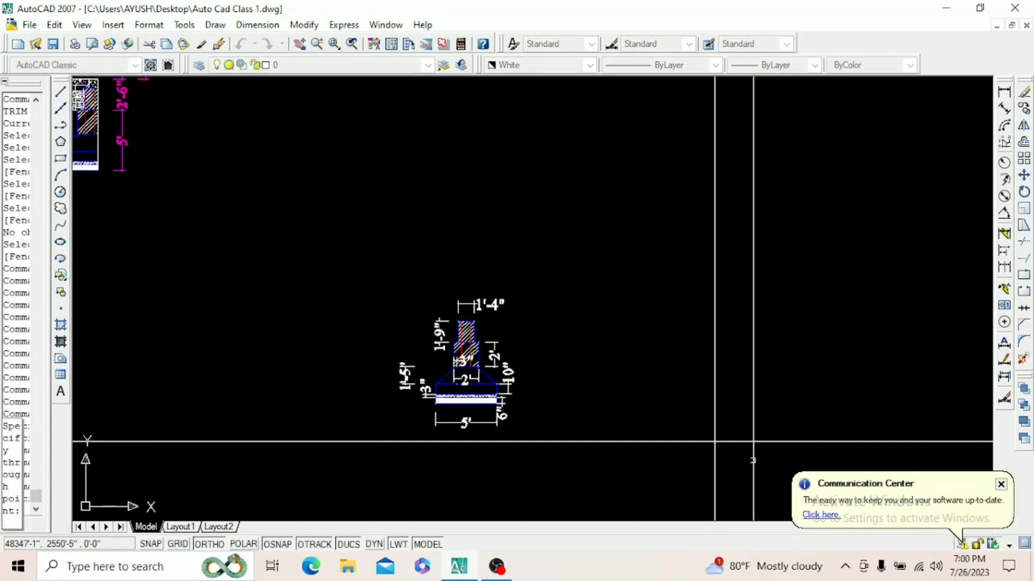
pyautogui.press('Return')
# - Offset the vertical construction line 2'6" to both sides
pyautogui.scroll(2, 744, 462)
pyautogui.scroll(4, 718, 446)
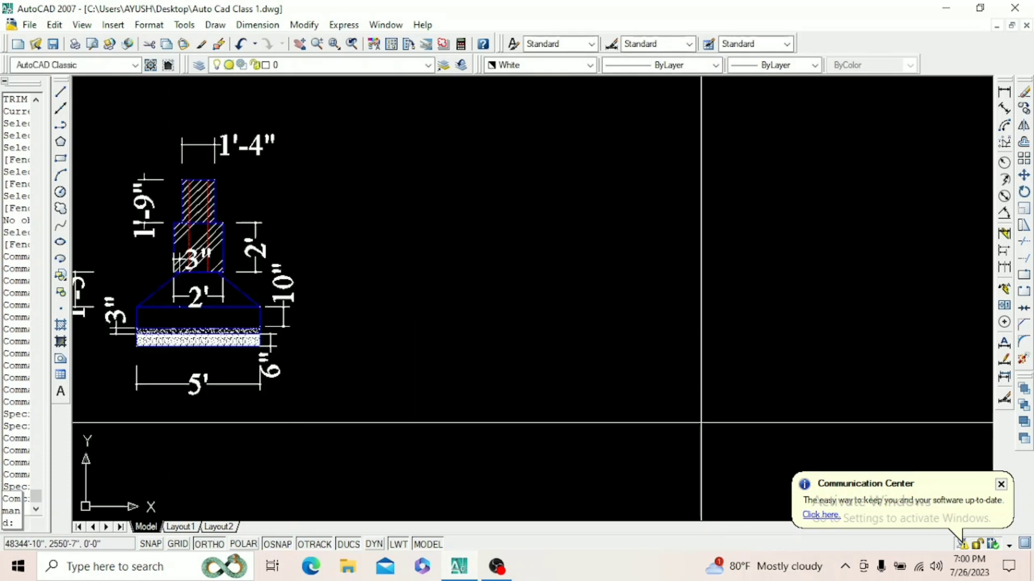
pyautogui.scroll(-5, 681, 431)
pyautogui.scroll(4, 680, 432)
pyautogui.scroll(-4, 657, 421)
pyautogui.scroll(4, 377, 377)
pyautogui.scroll(5, 391, 391)
pyautogui.scroll(-12, 439, 416)
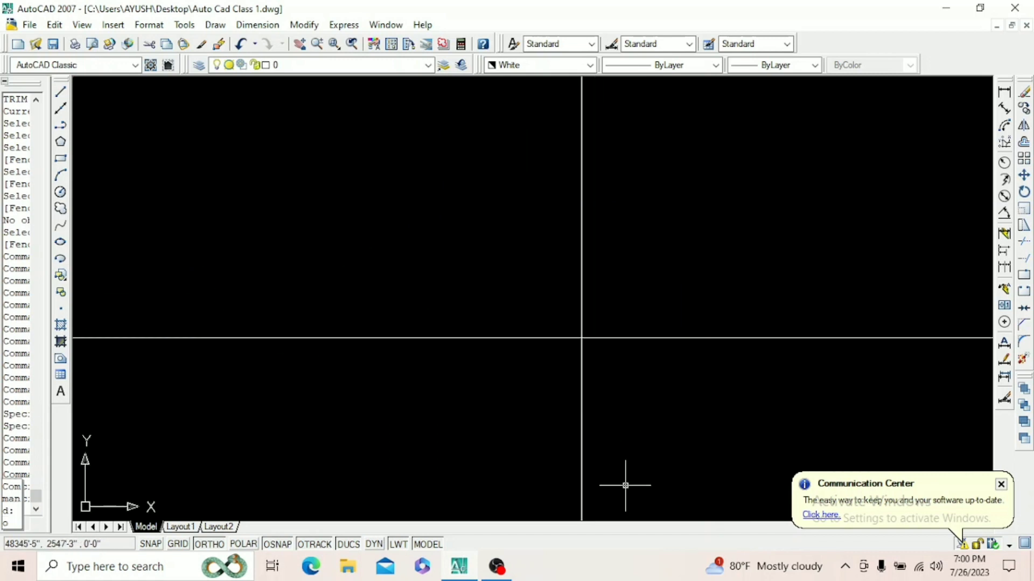
pyautogui.write('o')
pyautogui.press('Return')
pyautogui.write("2'6")
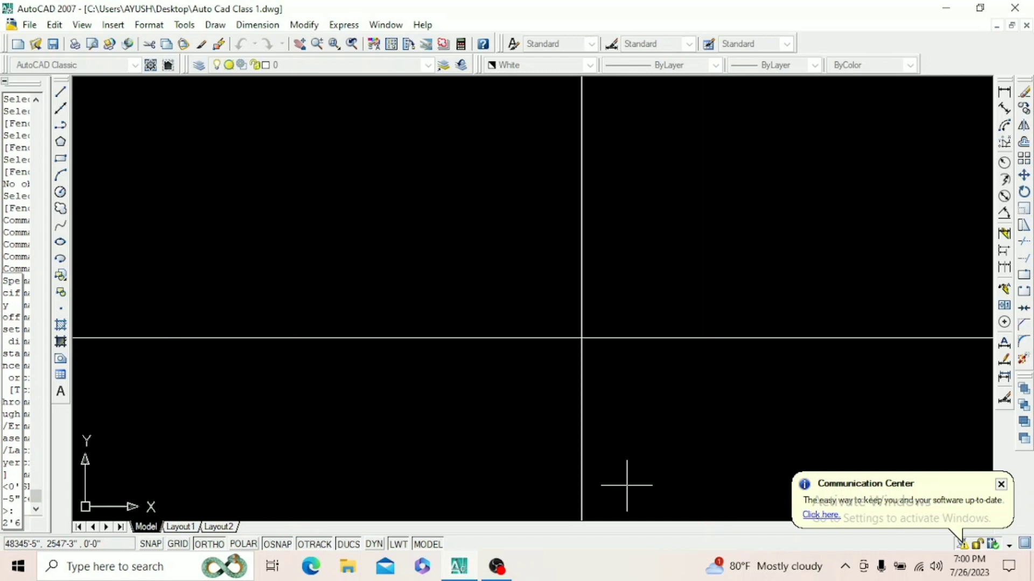
pyautogui.press('Return')
pyautogui.click(582, 318)
pyautogui.click(595, 321)
pyautogui.click(581, 326)
pyautogui.click(532, 382)
pyautogui.scroll(-4, 578, 406)
pyautogui.rightClick(667, 320)
pyautogui.click(695, 328)
# - Offset the horizontal construction line 6" upward
pyautogui.press('Return')
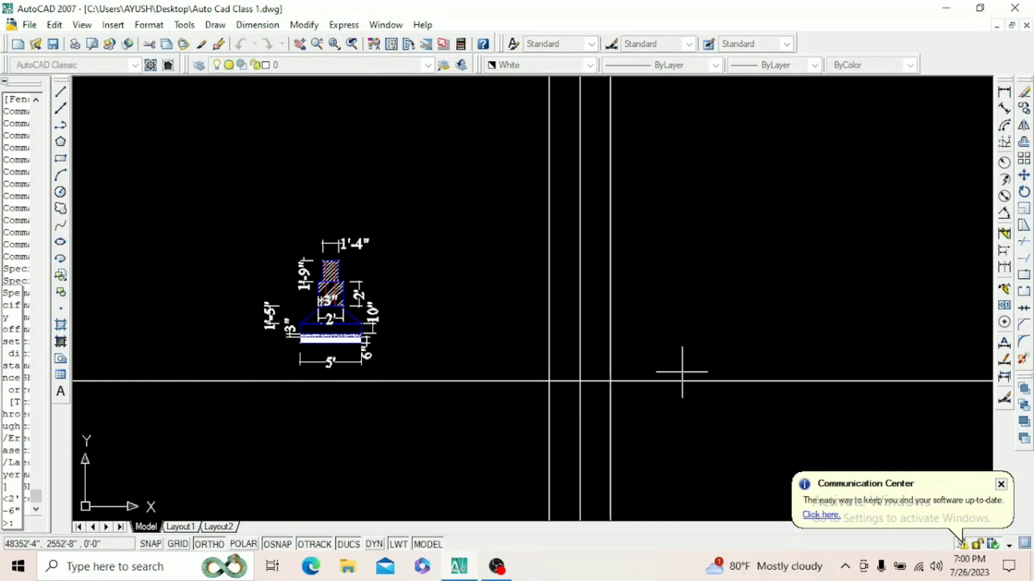
pyautogui.write('6')
pyautogui.press('Return')
pyautogui.scroll(3, 346, 345)
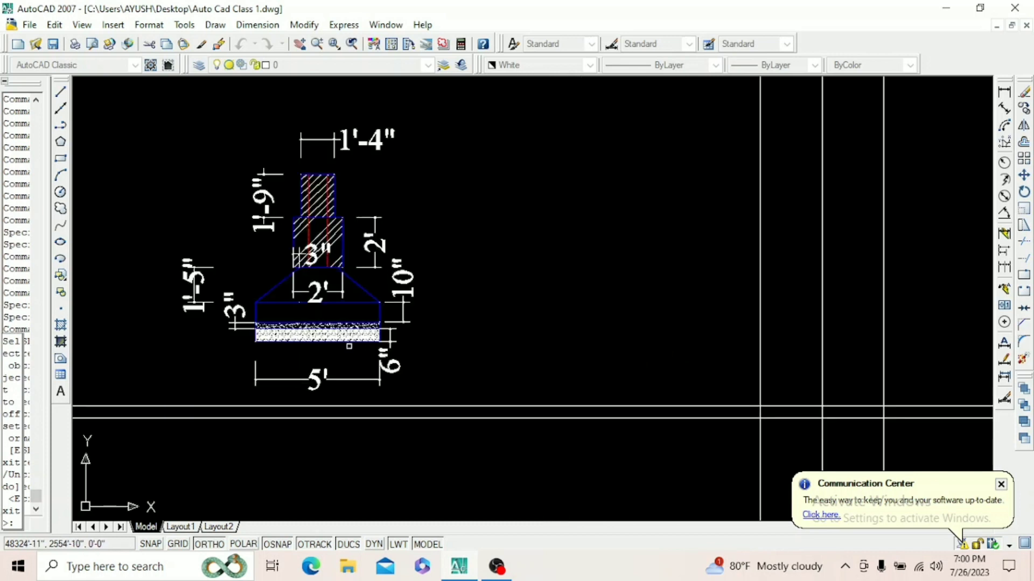
pyautogui.scroll(5, 347, 344)
pyautogui.scroll(-2, 347, 345)
pyautogui.scroll(-6, 425, 328)
pyautogui.scroll(3, 554, 350)
pyautogui.rightClick(567, 294)
pyautogui.click(568, 290)
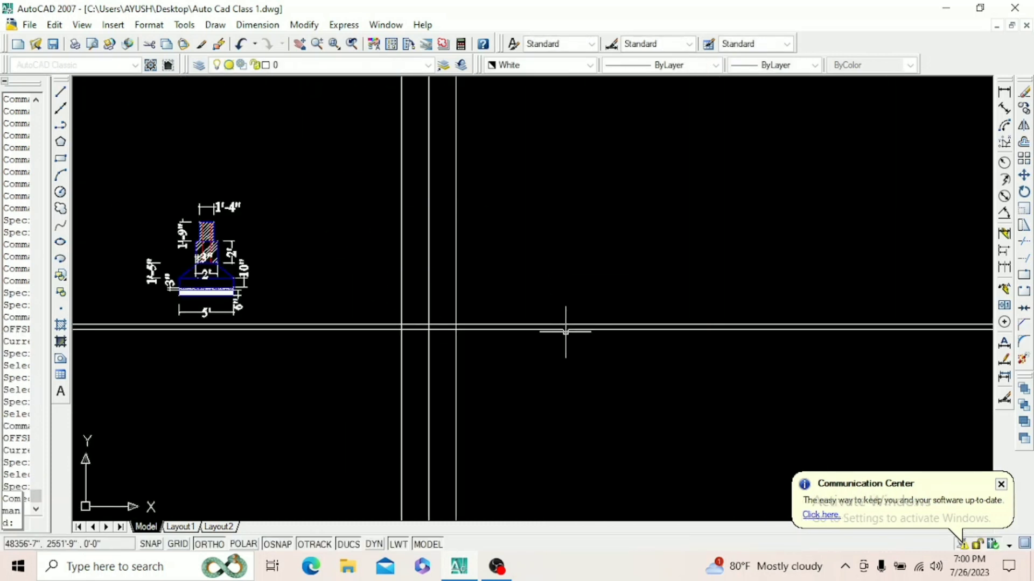
# - Offset the upper horizontal construction line 3" upward
pyautogui.press('Return')
pyautogui.write('3')
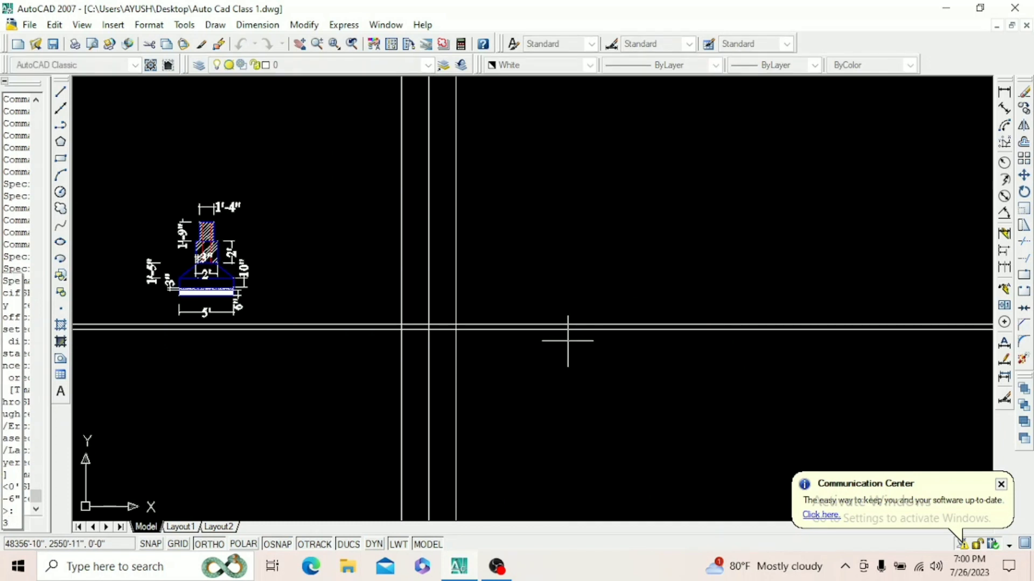
pyautogui.press('Return')
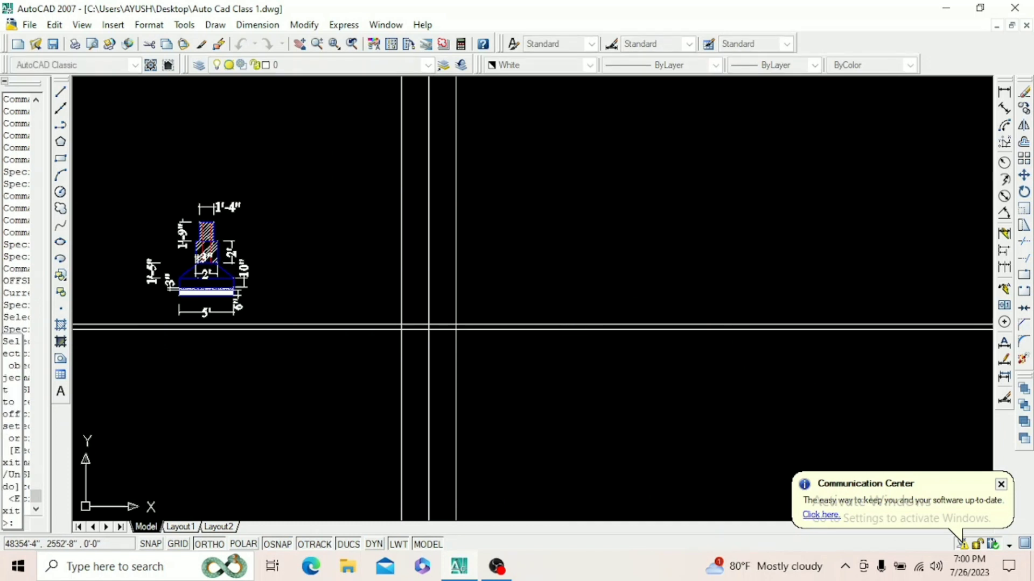
pyautogui.scroll(8, 176, 310)
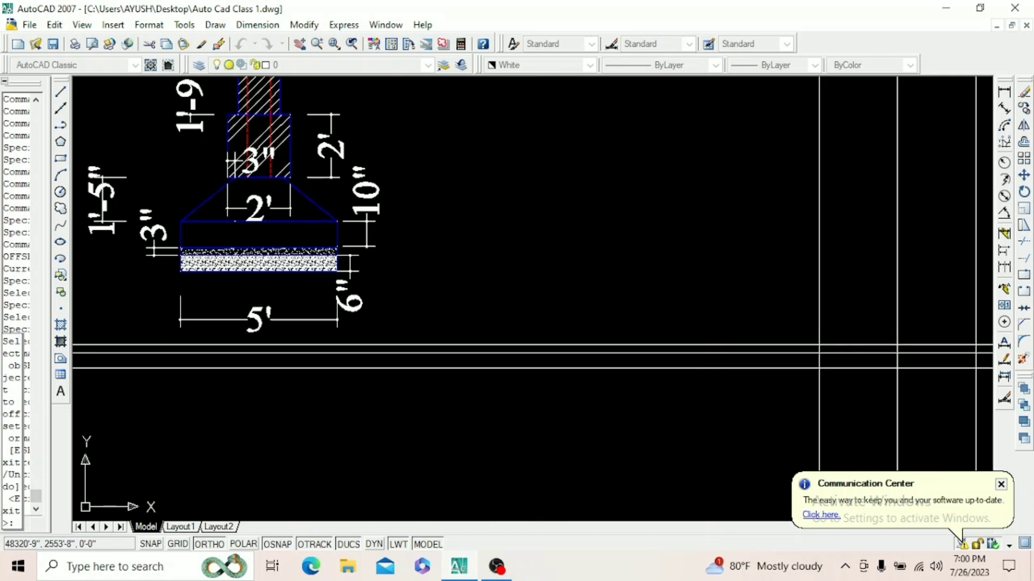
pyautogui.scroll(-4, 506, 276)
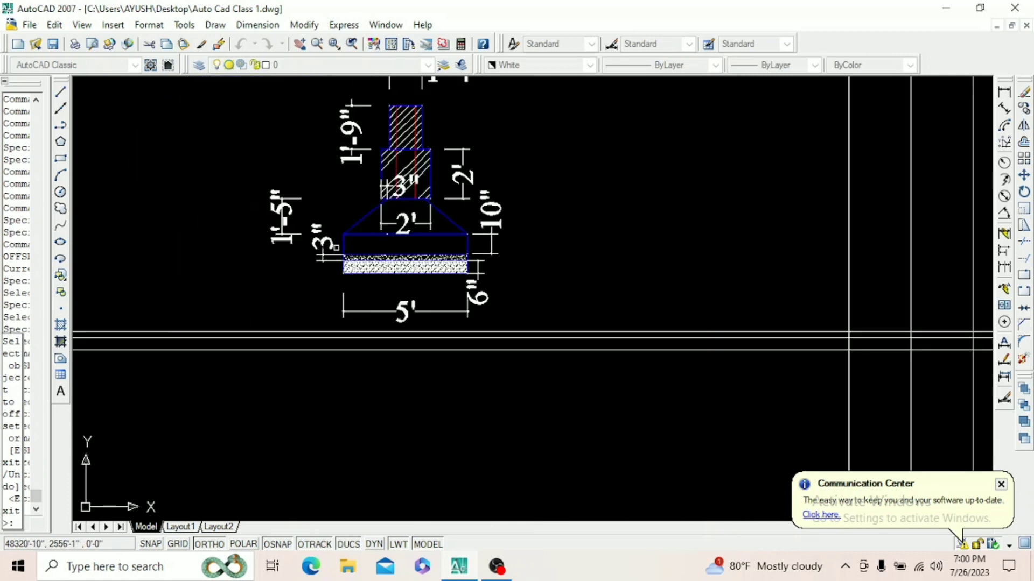
pyautogui.scroll(-2, 644, 328)
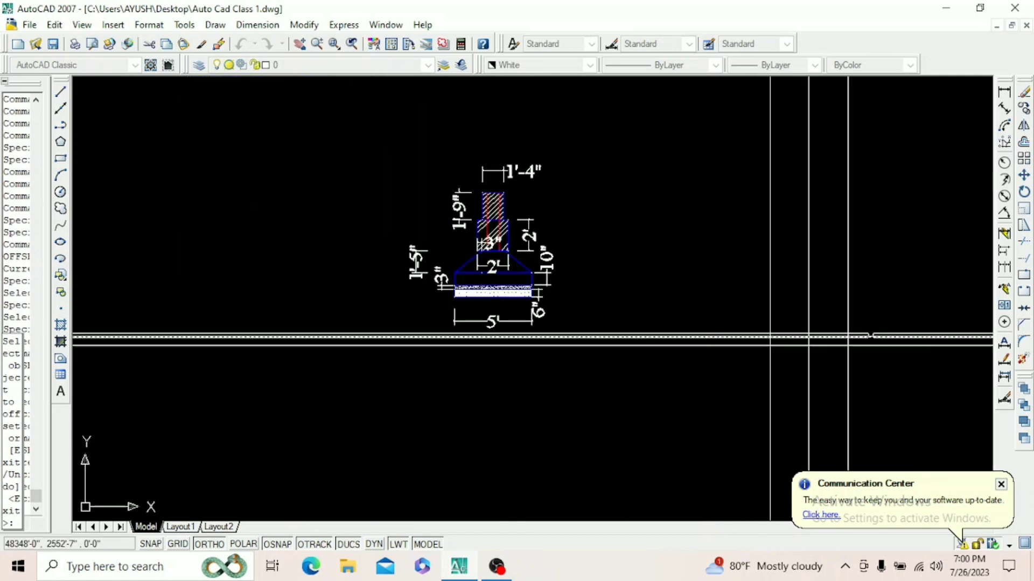
pyautogui.scroll(6, 856, 318)
pyautogui.scroll(-4, 790, 330)
pyautogui.rightClick(796, 315)
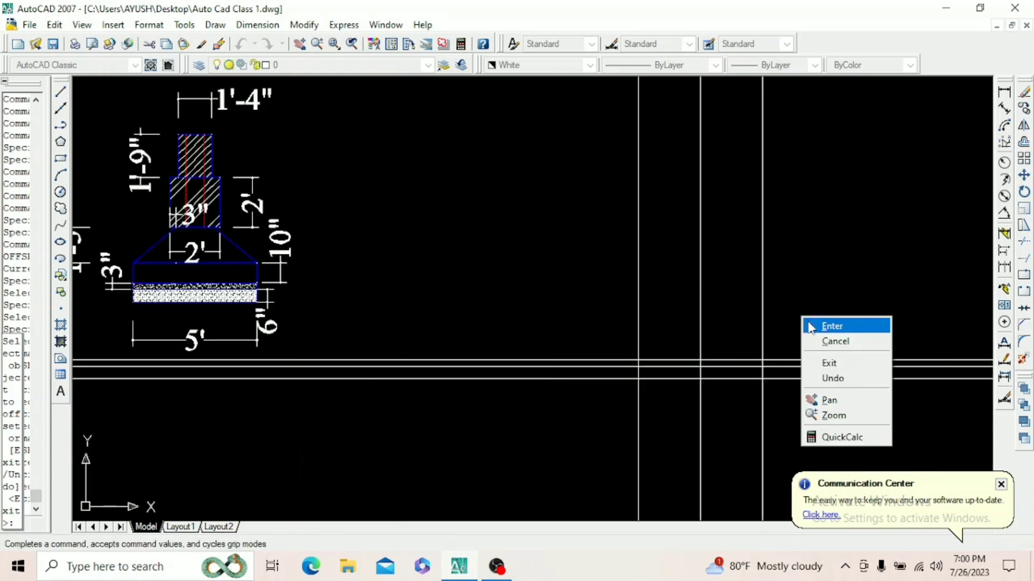
pyautogui.click(805, 324)
# - Offset the topmost horizontal construction line 10" upward for the footing base
pyautogui.press('Return')
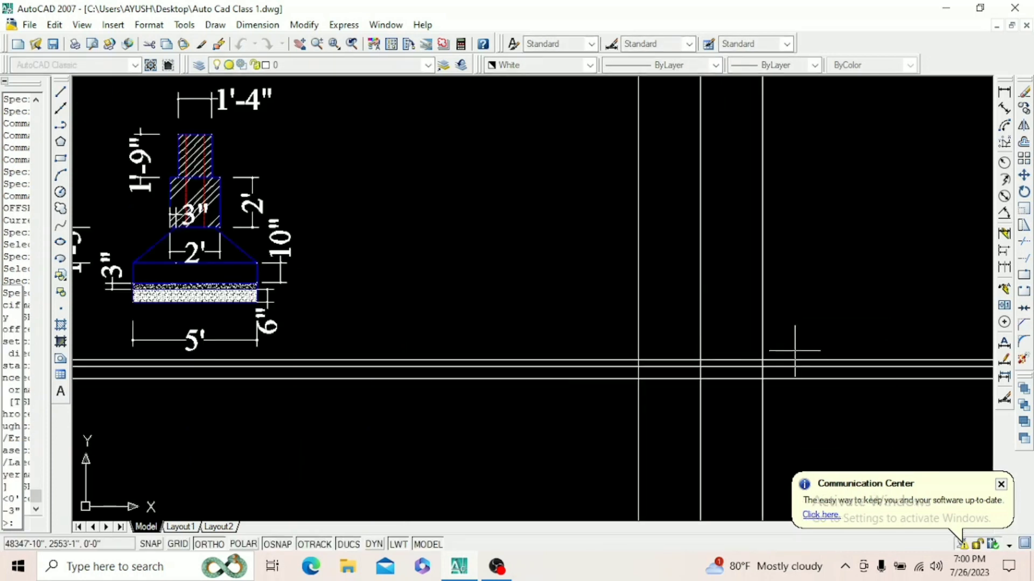
pyautogui.write('10')
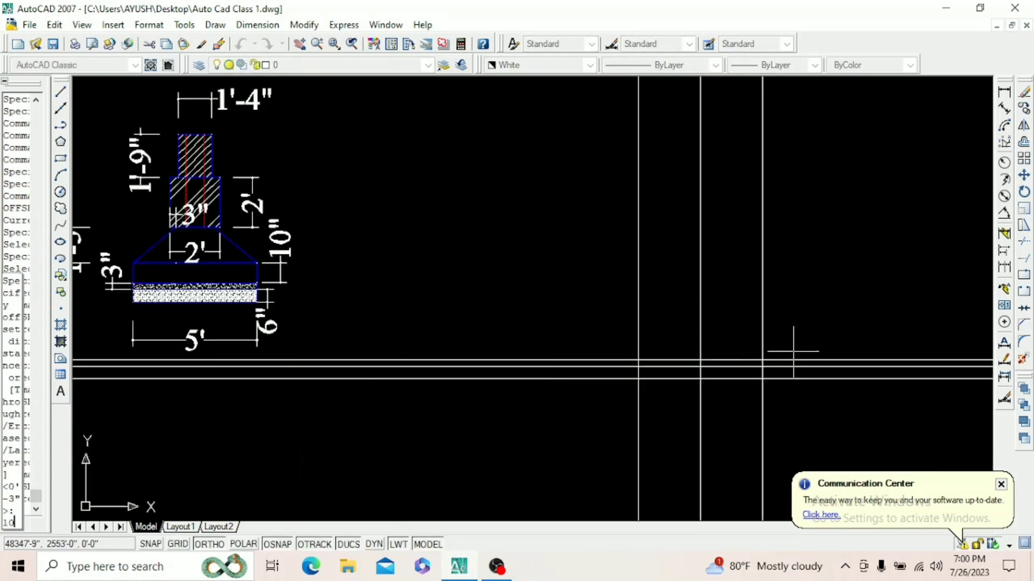
pyautogui.press('Return')
pyautogui.click(775, 362)
pyautogui.click(759, 334)
pyautogui.scroll(-2, 757, 337)
pyautogui.rightClick(788, 296)
pyautogui.click(799, 306)
# - Offset the topmost horizontal construction line 1'5" upward for the sloped part of the footing
pyautogui.scroll(6, 754, 350)
pyautogui.scroll(-5, 689, 373)
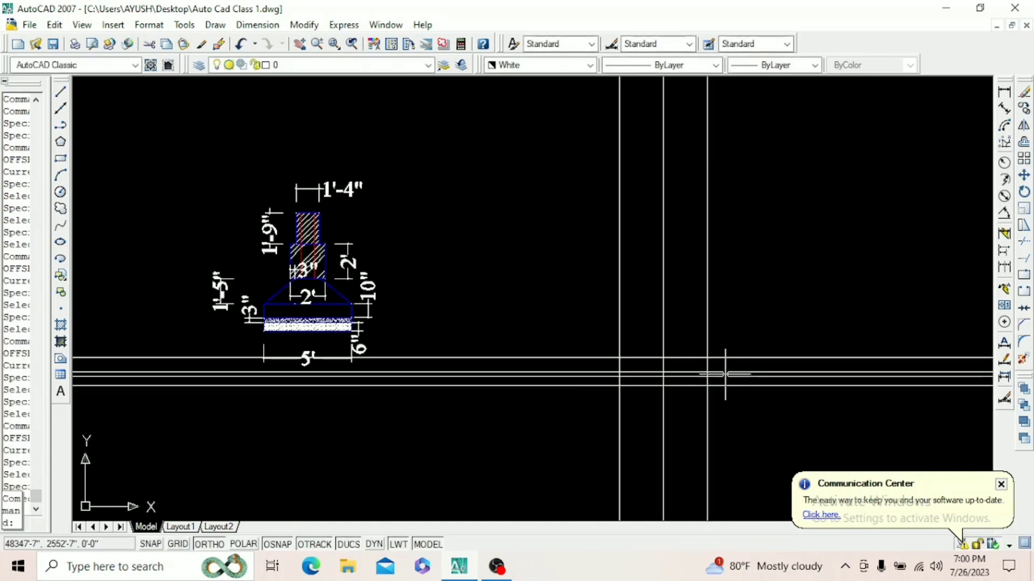
pyautogui.scroll(2, 725, 374)
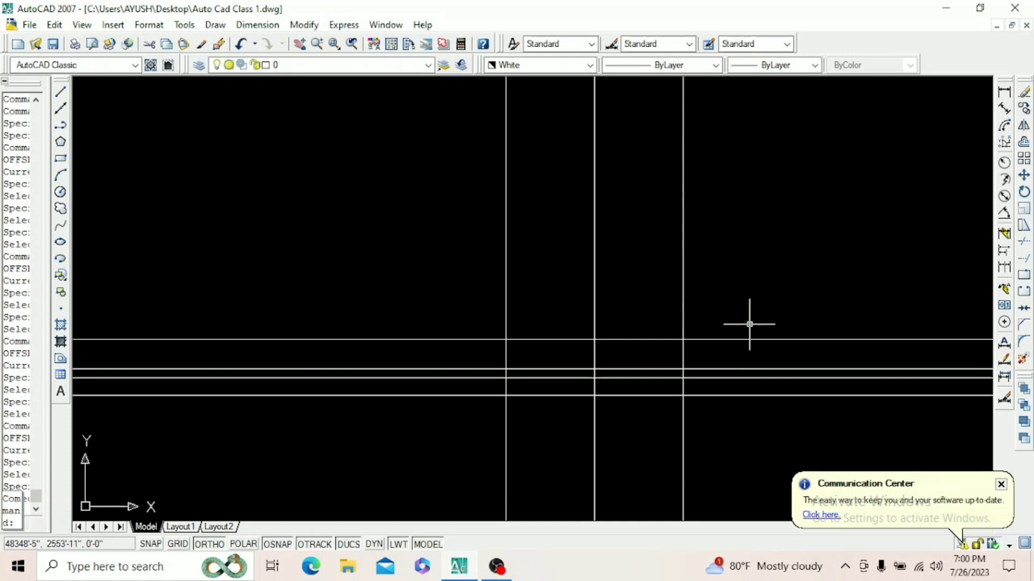
pyautogui.press('Return')
pyautogui.scroll(-3, 748, 328)
pyautogui.scroll(3, 345, 293)
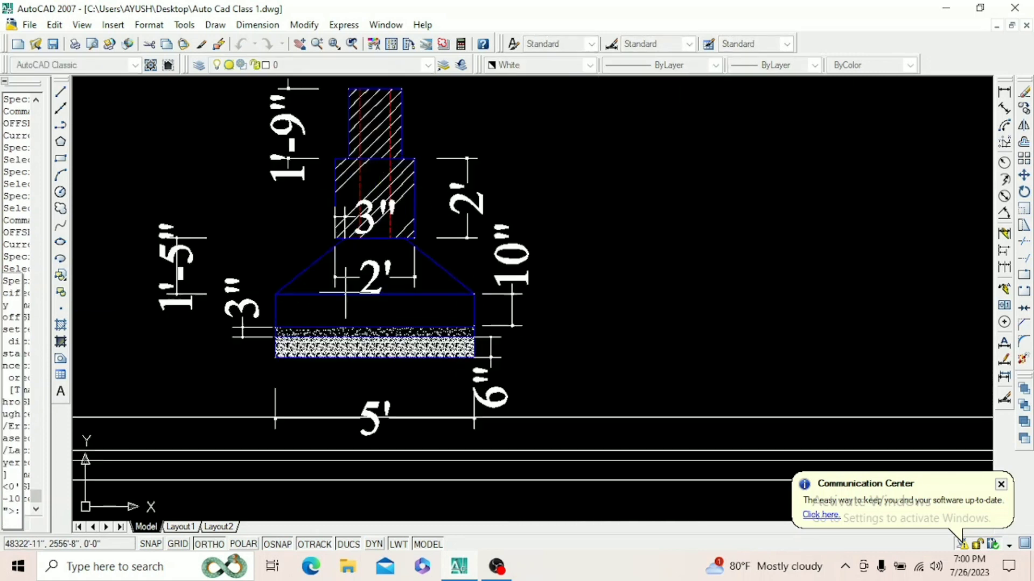
pyautogui.scroll(-3, 258, 291)
pyautogui.scroll(3, 237, 296)
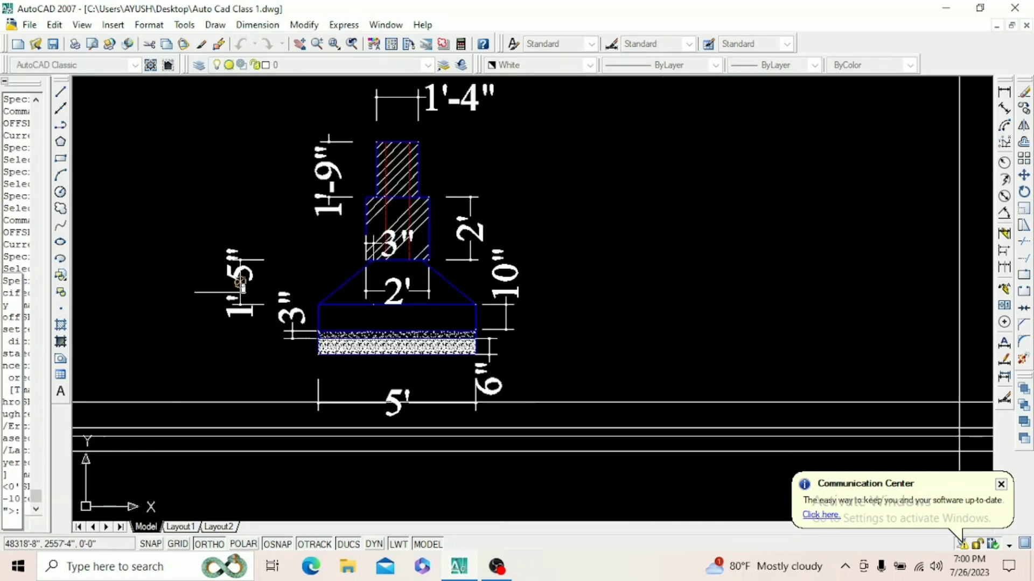
pyautogui.scroll(-3, 416, 295)
pyautogui.scroll(3, 699, 347)
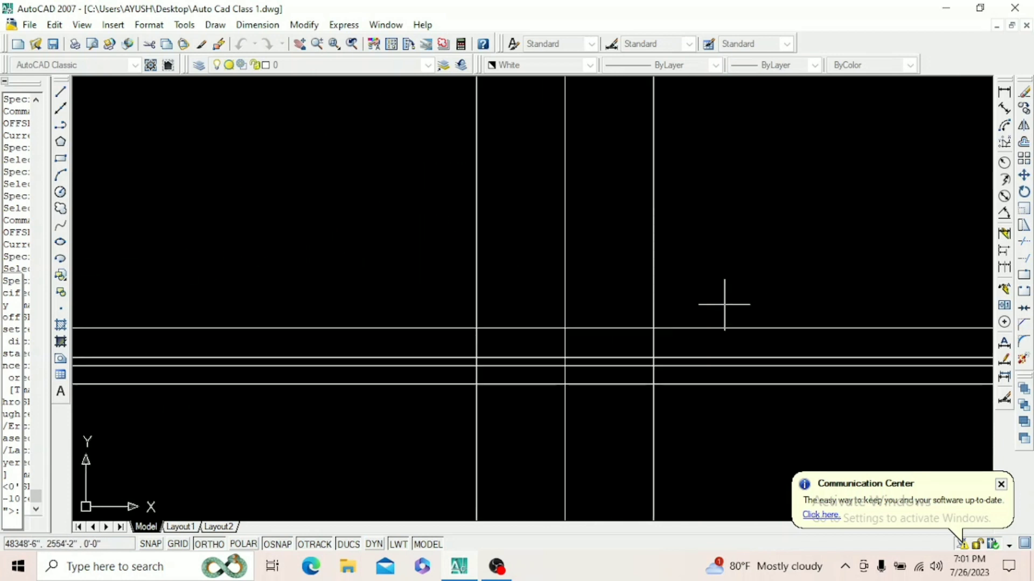
pyautogui.press('Return')
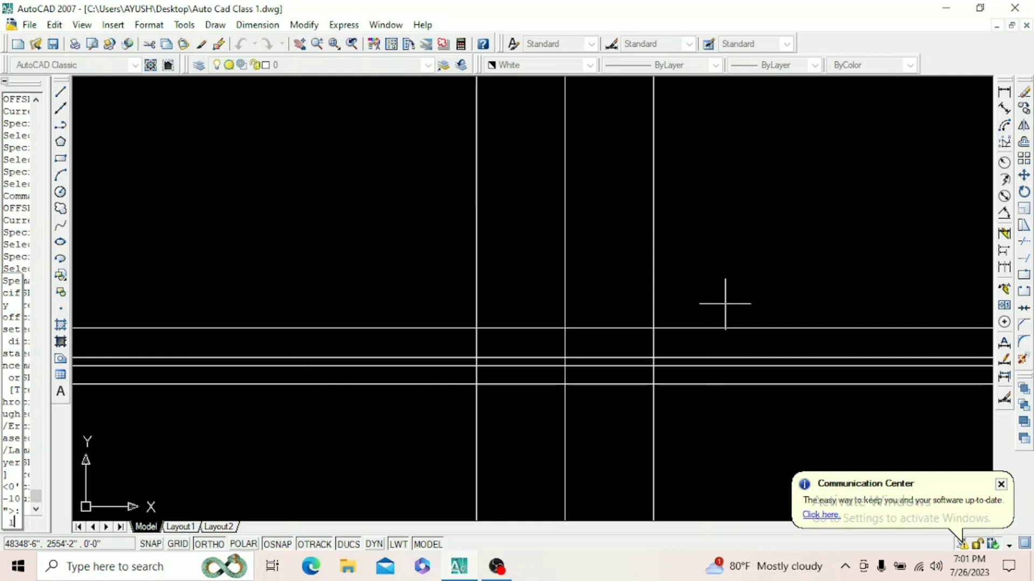
pyautogui.write('5')
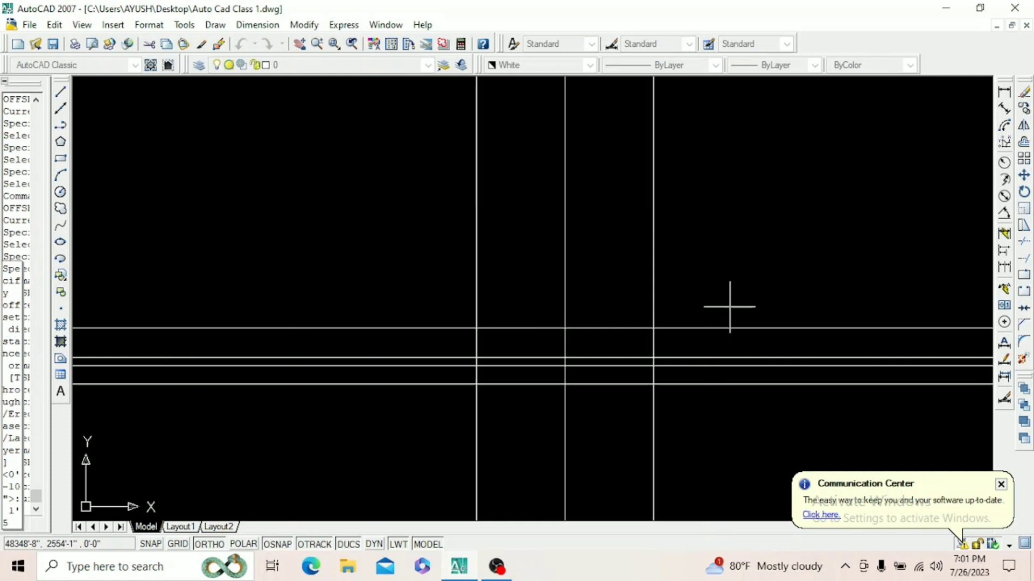
pyautogui.press('Return')
pyautogui.click(722, 328)
pyautogui.click(704, 263)
pyautogui.rightClick(722, 241)
pyautogui.click(729, 250)
# - Trim the horizontal lines outside the two outer verticals and the vertical lines below the lowest horizontal
pyautogui.scroll(-8, 676, 333)
pyautogui.scroll(9, 679, 332)
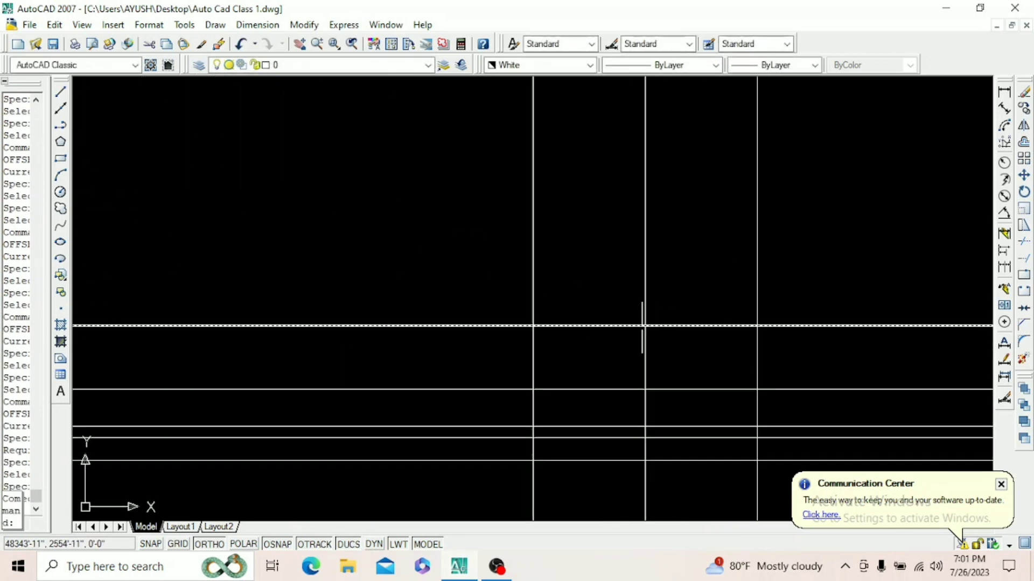
pyautogui.scroll(-2, 642, 326)
pyautogui.write('tr')
pyautogui.press('Return')
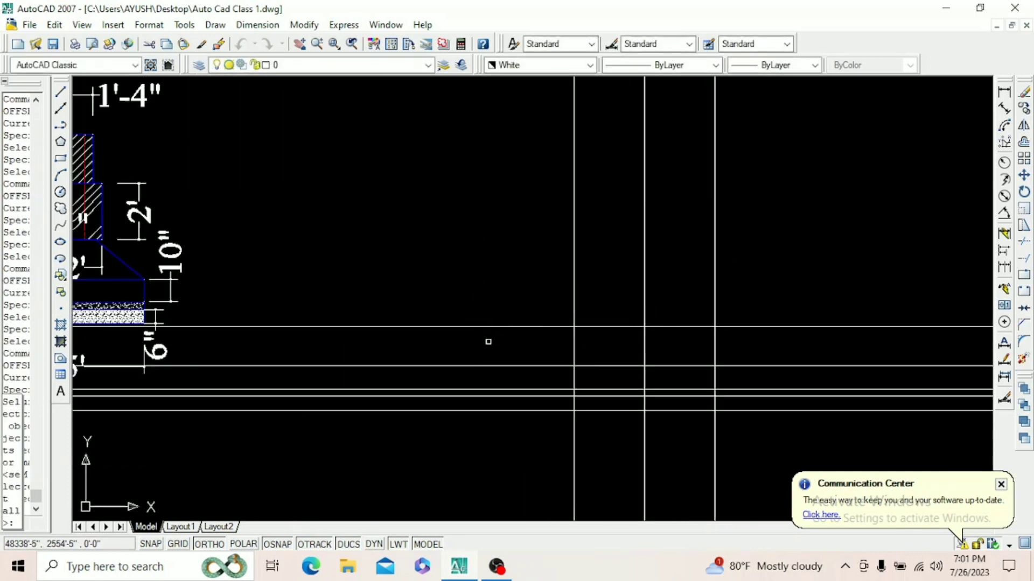
pyautogui.press('Return')
pyautogui.click(508, 438)
pyautogui.click(473, 292)
pyautogui.click(794, 278)
pyautogui.click(763, 446)
pyautogui.click(741, 439)
pyautogui.click(533, 453)
pyautogui.scroll(-1, 694, 402)
pyautogui.scroll(-1, 681, 364)
pyautogui.scroll(3, 681, 365)
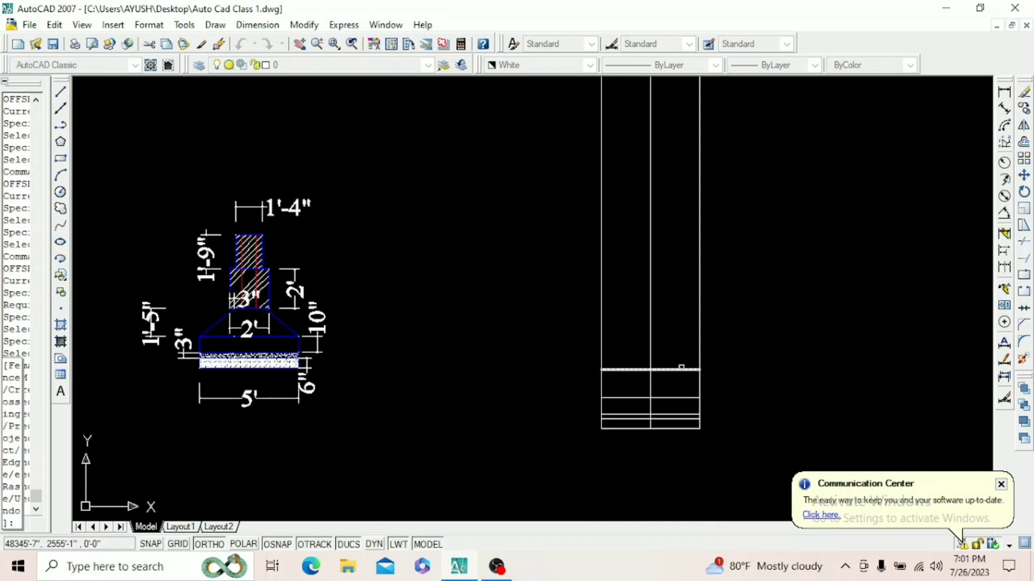
pyautogui.scroll(-1, 669, 370)
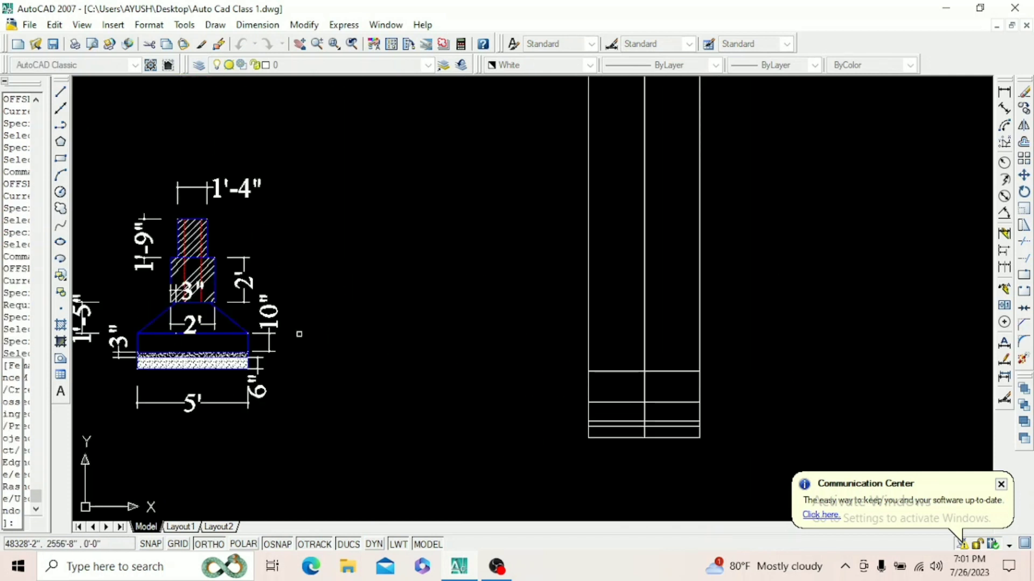
# - Offset the central vertical construction line 1' to each side
pyautogui.scroll(5, 216, 307)
pyautogui.scroll(-4, 235, 210)
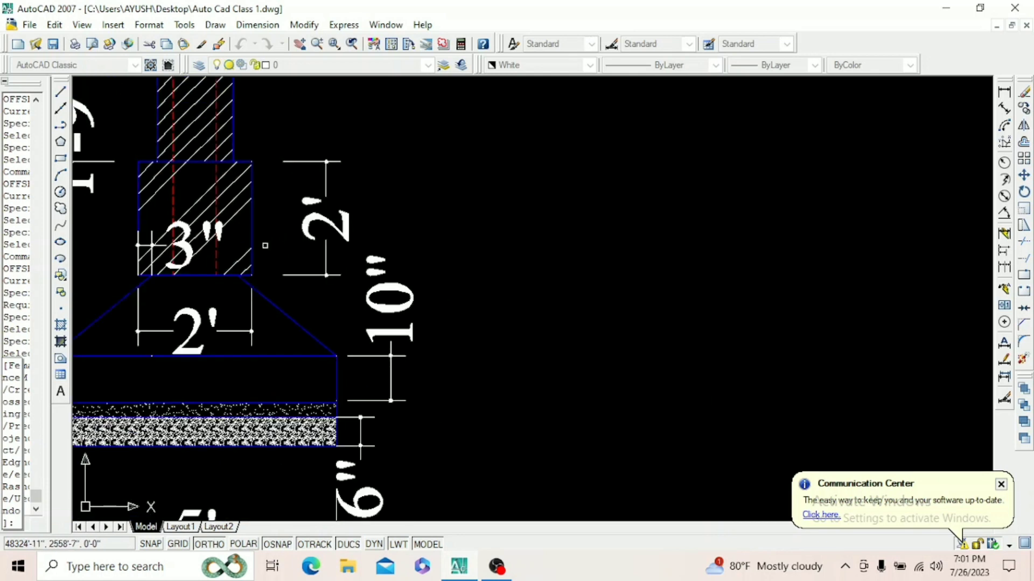
pyautogui.scroll(-3, 303, 315)
pyautogui.scroll(4, 756, 394)
pyautogui.rightClick(692, 252)
pyautogui.click(706, 258)
pyautogui.write('o')
pyautogui.press('Return')
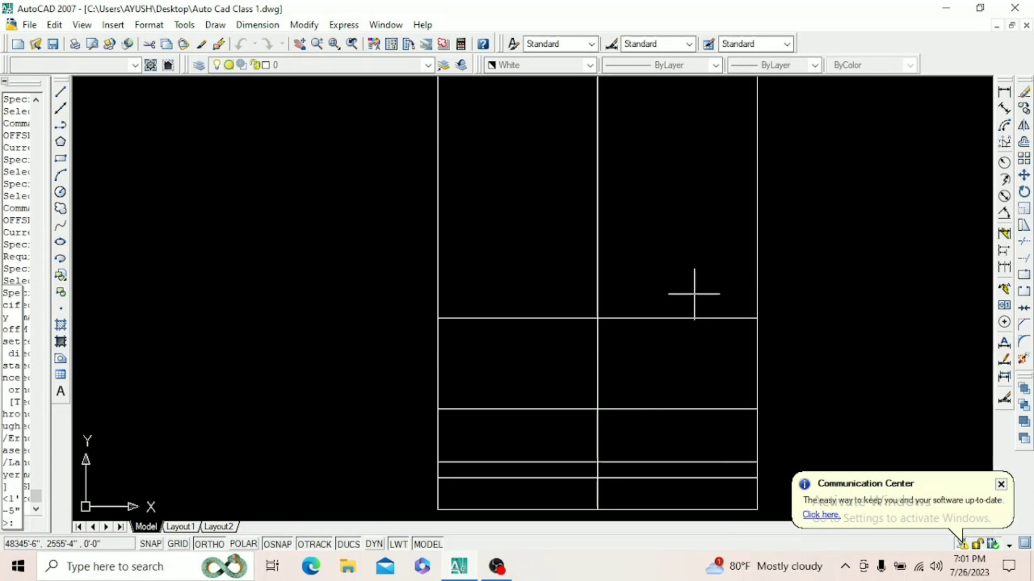
pyautogui.write('1')
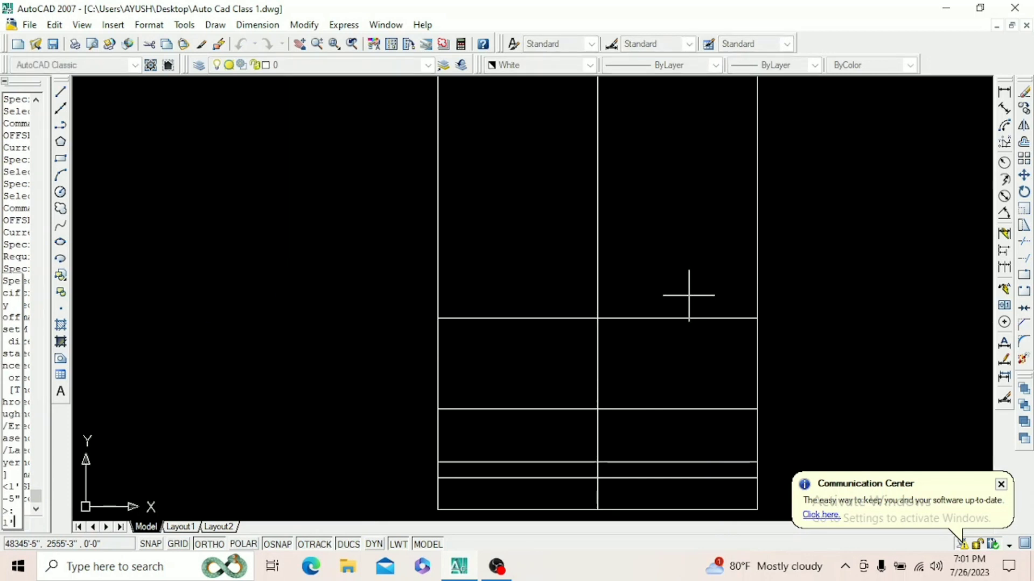
pyautogui.press('Return')
pyautogui.click(595, 280)
pyautogui.click(607, 288)
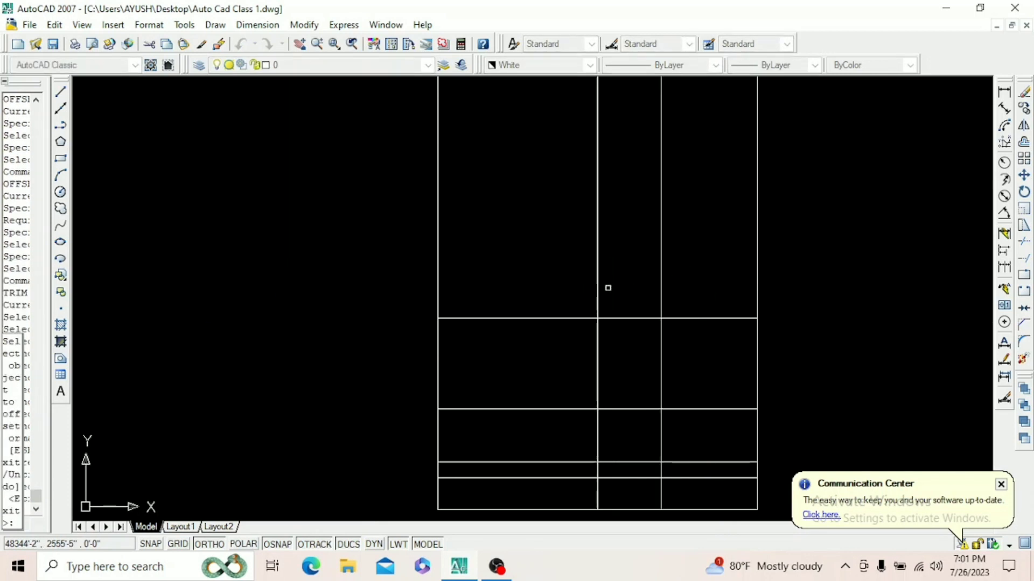
pyautogui.click(597, 287)
pyautogui.click(590, 277)
pyautogui.rightClick(606, 263)
pyautogui.click(623, 274)
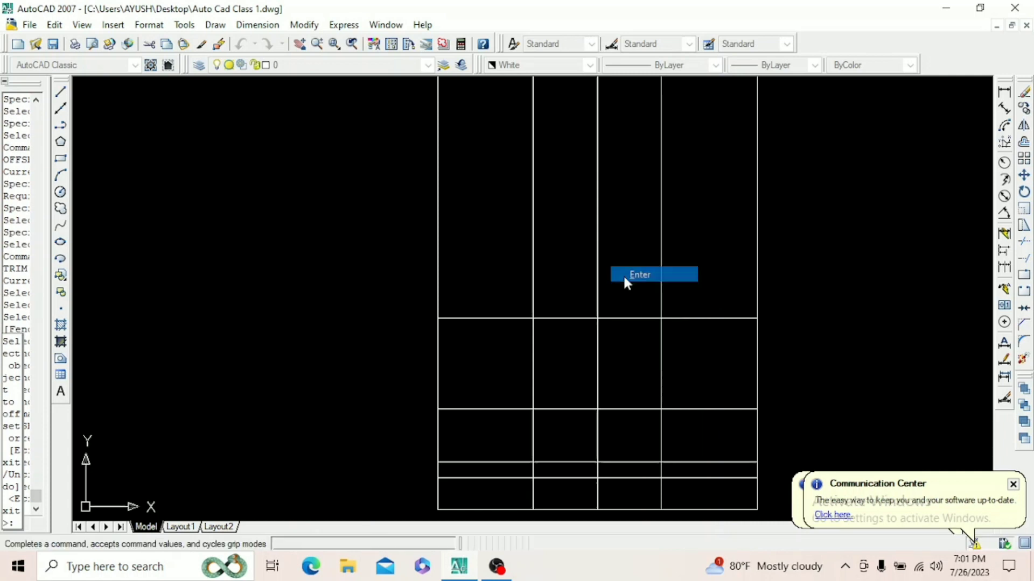
# - Offset the topmost horizontal construction line 2' upward for the lower column block
pyautogui.press('Return')
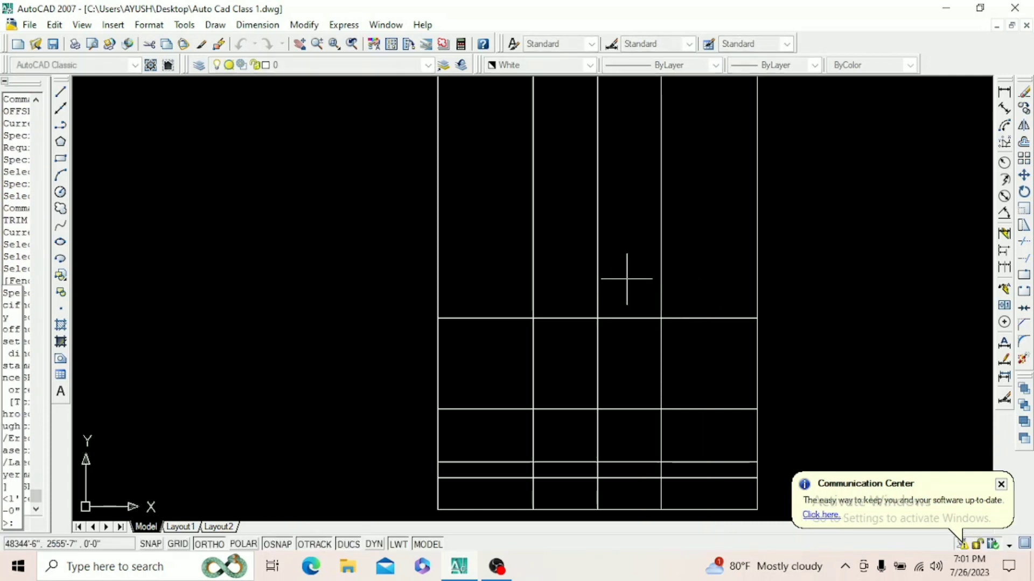
pyautogui.write('2')
pyautogui.press('Return')
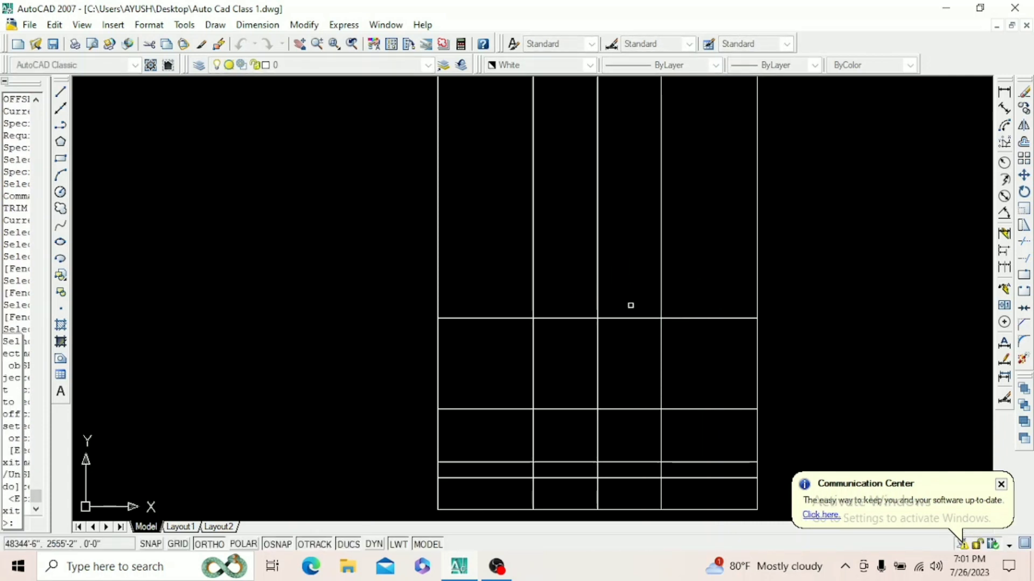
pyautogui.click(632, 318)
pyautogui.click(625, 275)
pyautogui.scroll(-3, 623, 247)
pyautogui.rightClick(625, 248)
pyautogui.click(641, 258)
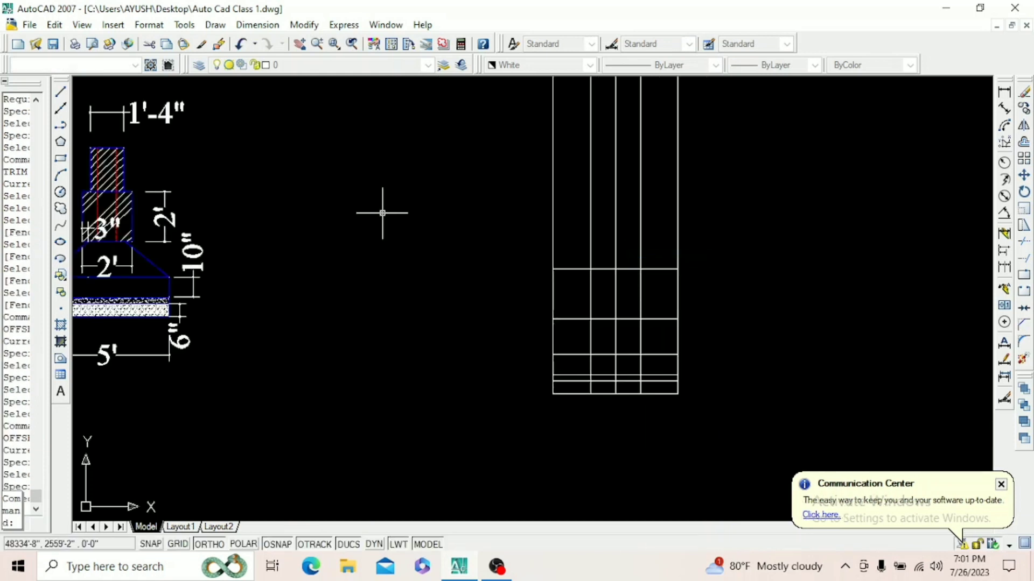
# - Draw a rectangle for the lower column block between the two inner verticals and the two topmost horizontal lines
pyautogui.click(61, 160)
pyautogui.click(591, 270)
pyautogui.click(641, 319)
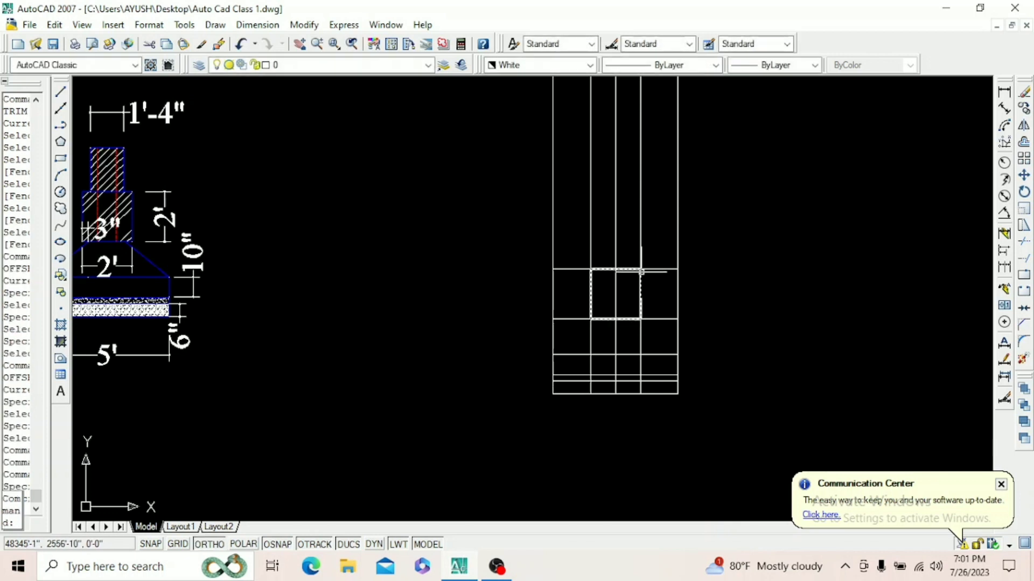
# - Offset the topmost horizontal construction line 1'9" upward for the upper column block
pyautogui.scroll(2, 649, 323)
pyautogui.scroll(-5, 654, 328)
pyautogui.scroll(5, 643, 345)
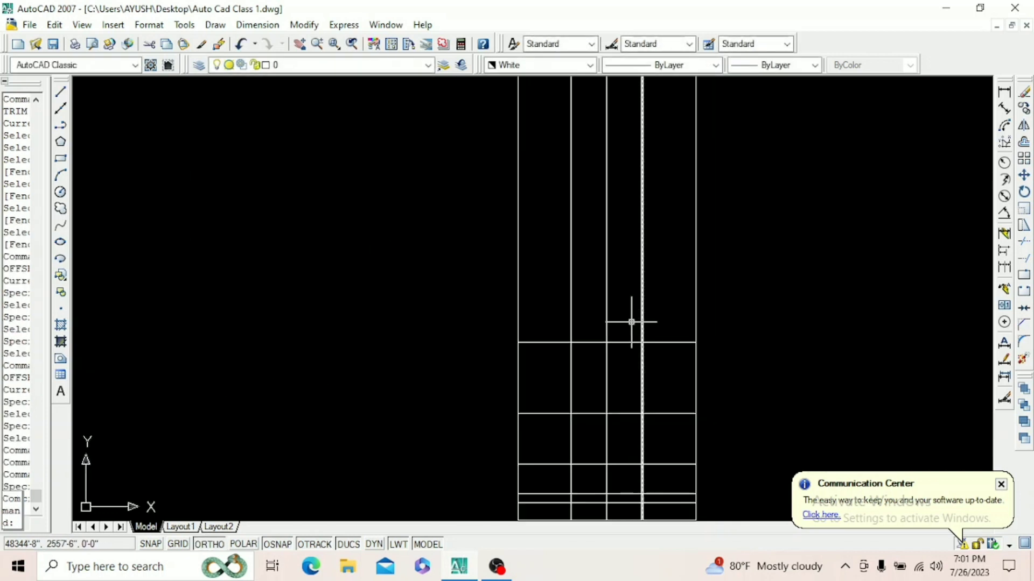
pyautogui.scroll(-4, 639, 316)
pyautogui.scroll(5, 323, 326)
pyautogui.scroll(-4, 329, 345)
pyautogui.scroll(3, 299, 252)
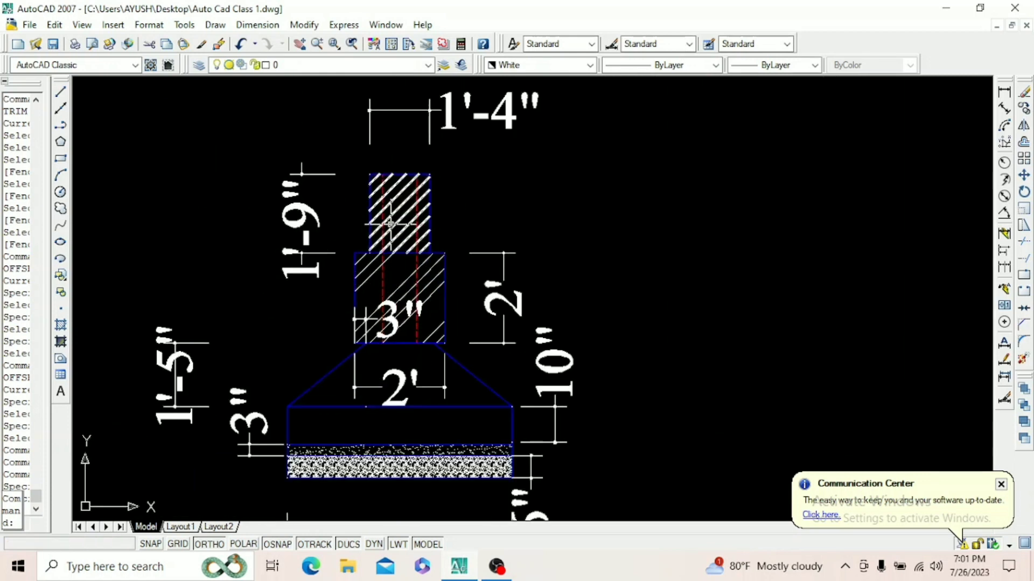
pyautogui.scroll(-4, 313, 255)
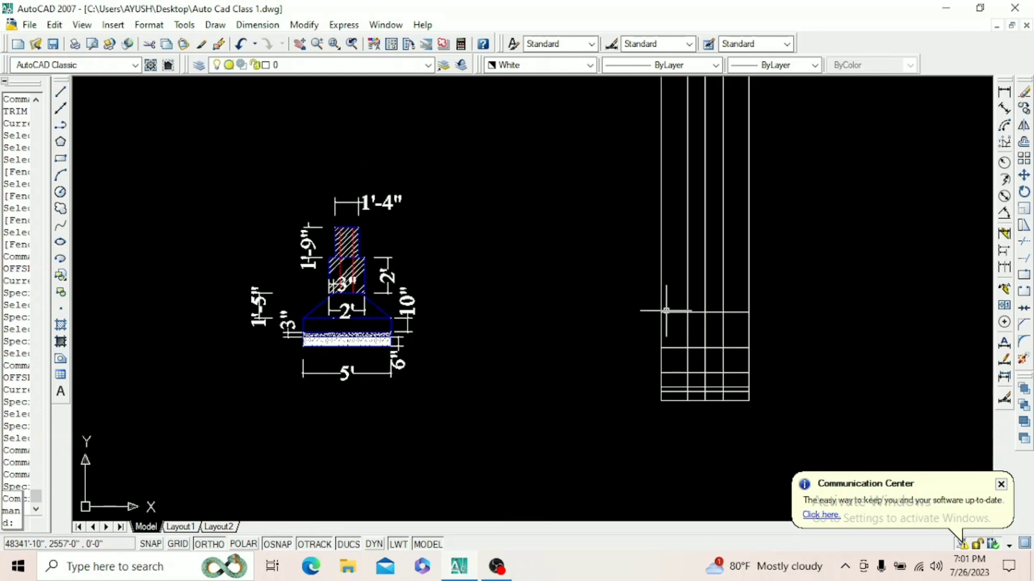
pyautogui.write('o')
pyautogui.press('Return')
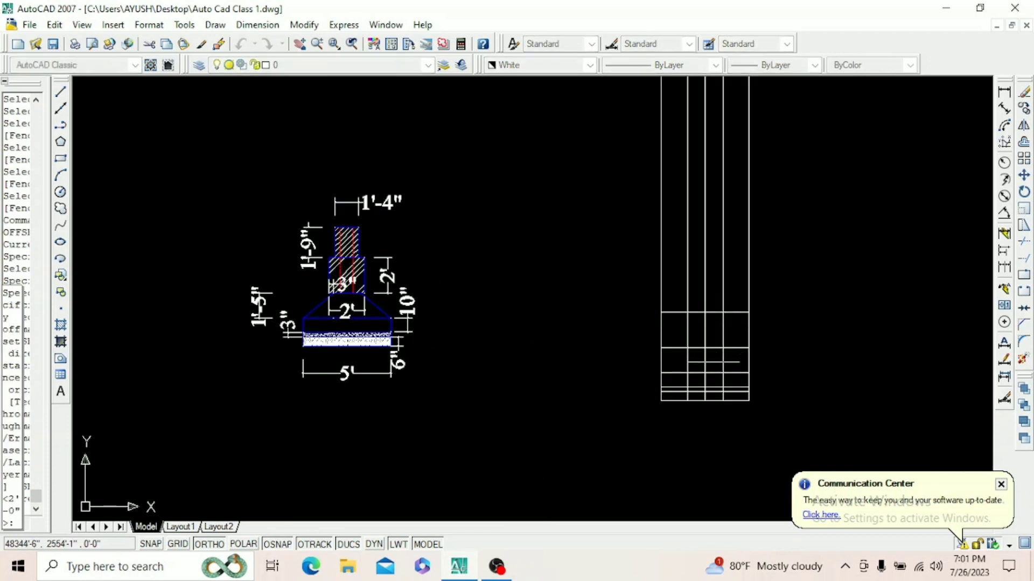
pyautogui.write("1'9")
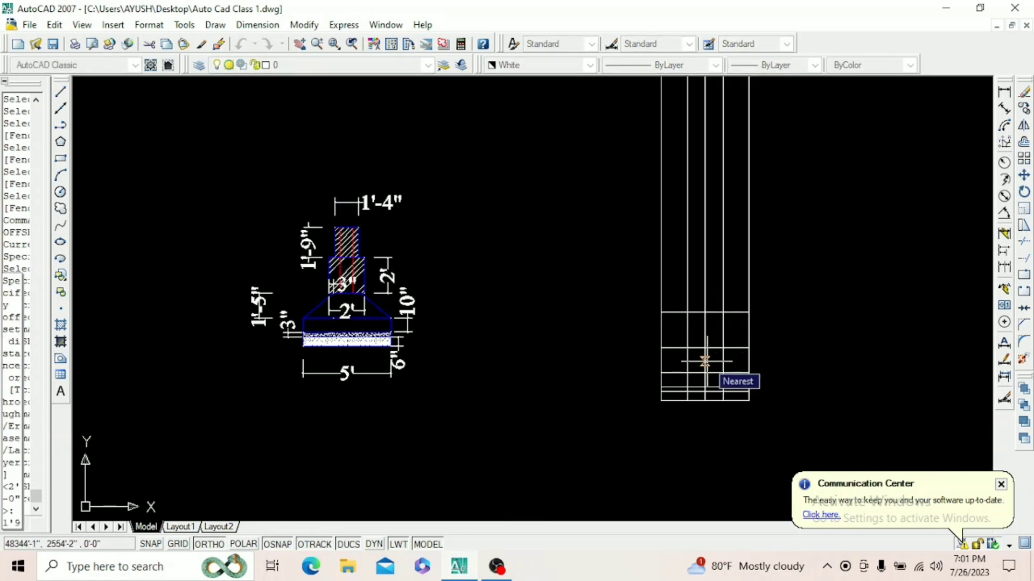
pyautogui.press('Return')
pyautogui.click(739, 312)
pyautogui.click(734, 248)
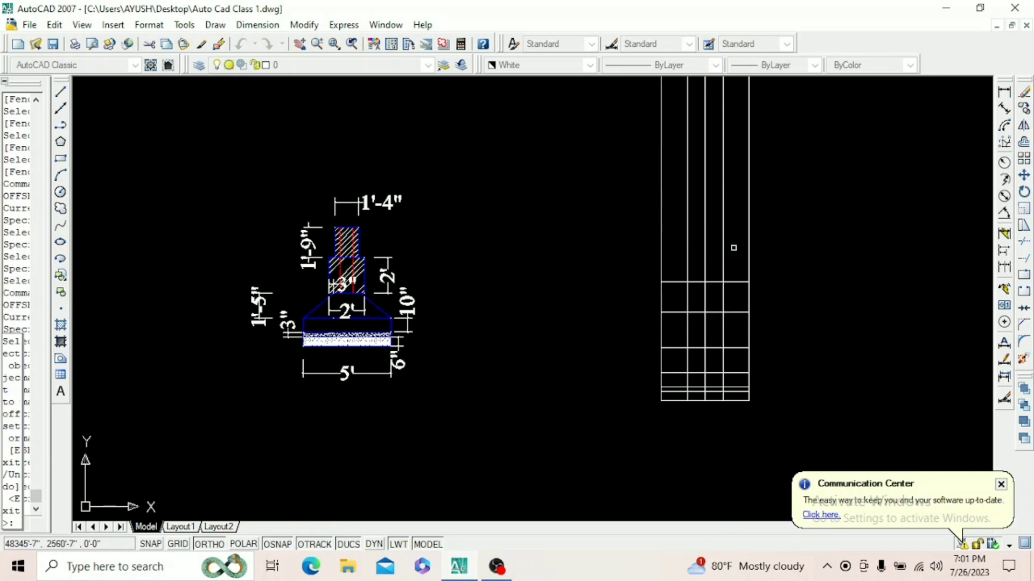
pyautogui.rightClick(783, 257)
pyautogui.click(788, 266)
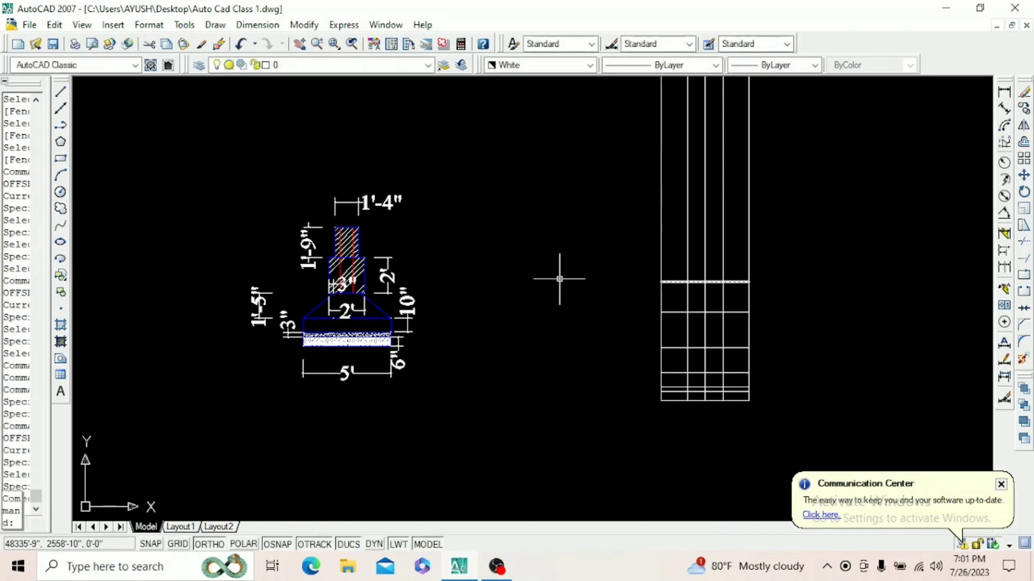
# - Offset the central vertical line equally to both sides to mark the 1'-4" wide upper column
pyautogui.scroll(5, 379, 204)
pyautogui.scroll(-3, 380, 204)
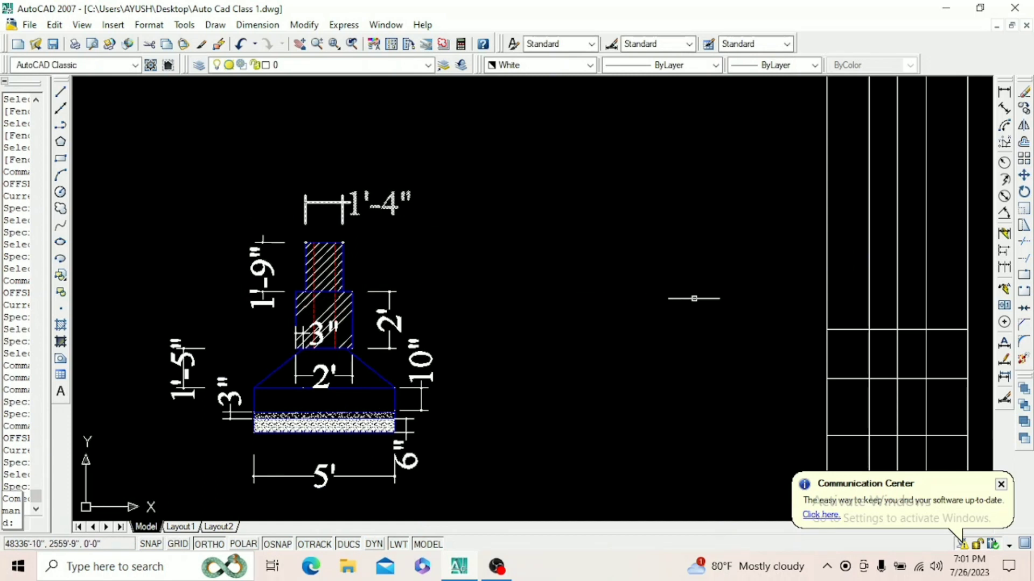
pyautogui.scroll(-2, 572, 339)
pyautogui.scroll(-2, 784, 344)
pyautogui.scroll(7, 777, 340)
pyautogui.press('Return')
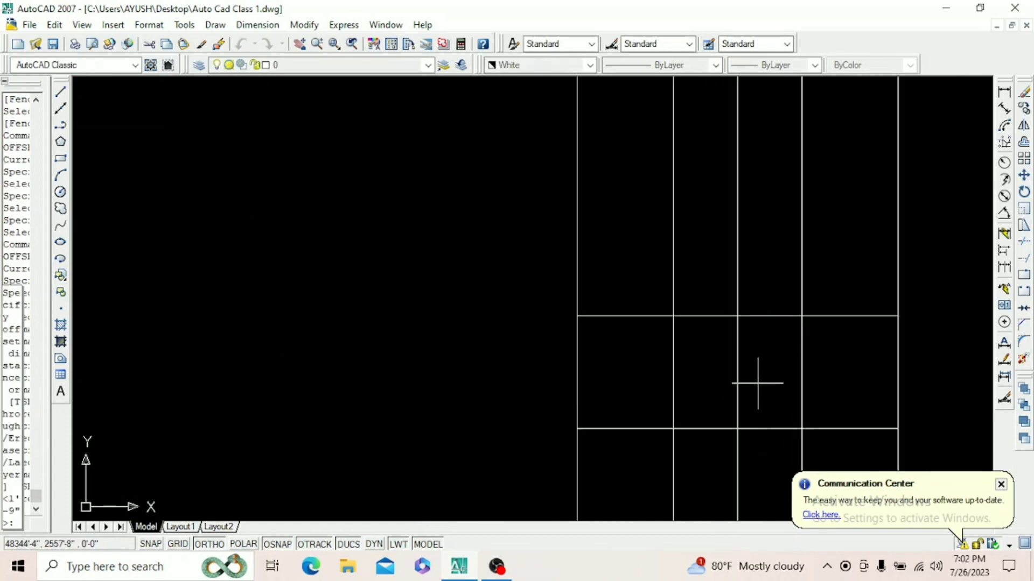
pyautogui.press('Return')
pyautogui.click(737, 274)
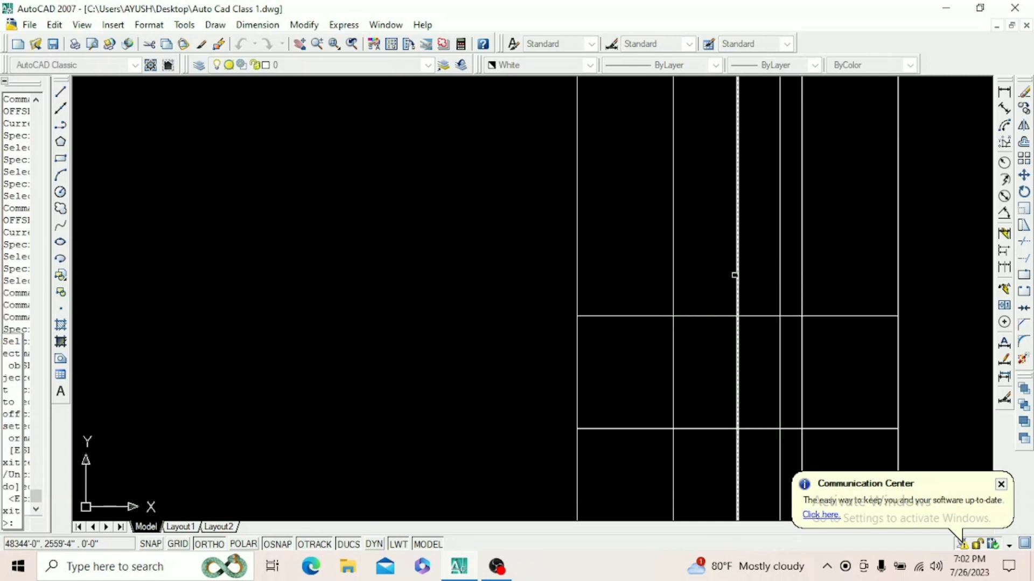
pyautogui.click(721, 280)
pyautogui.scroll(-4, 642, 331)
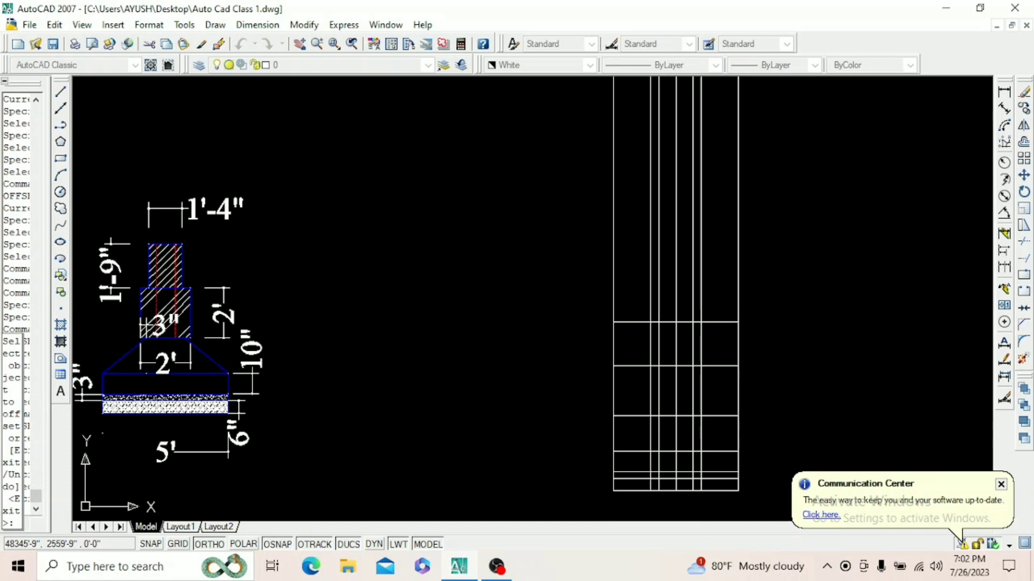
pyautogui.scroll(3, 719, 295)
pyautogui.press('Return')
# - Draw a rectangle for the upper column between the two innermost offset verticals and the two topmost horizontal lines
pyautogui.scroll(-3, 696, 333)
pyautogui.scroll(3, 677, 370)
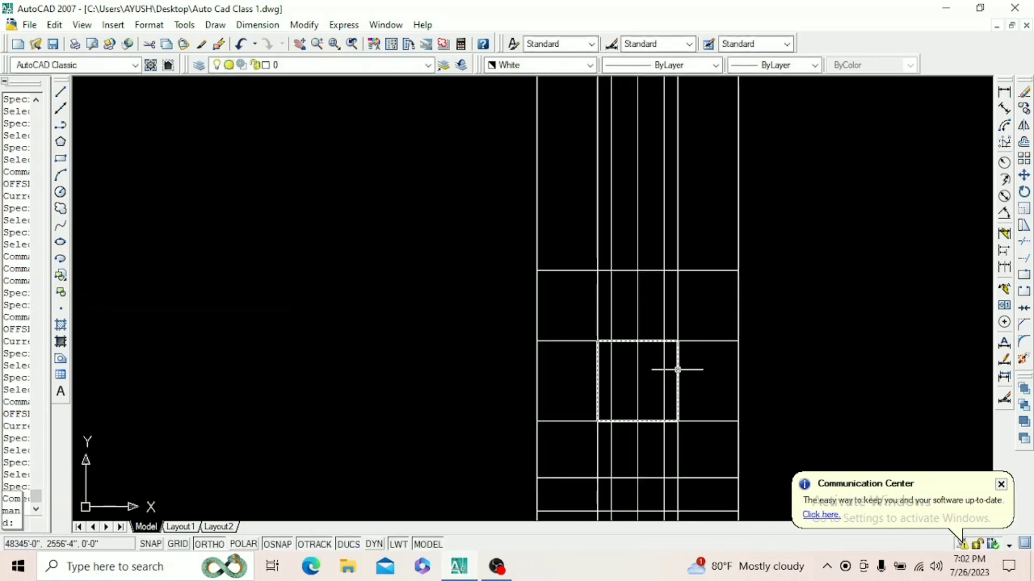
pyautogui.click(61, 159)
pyautogui.click(611, 270)
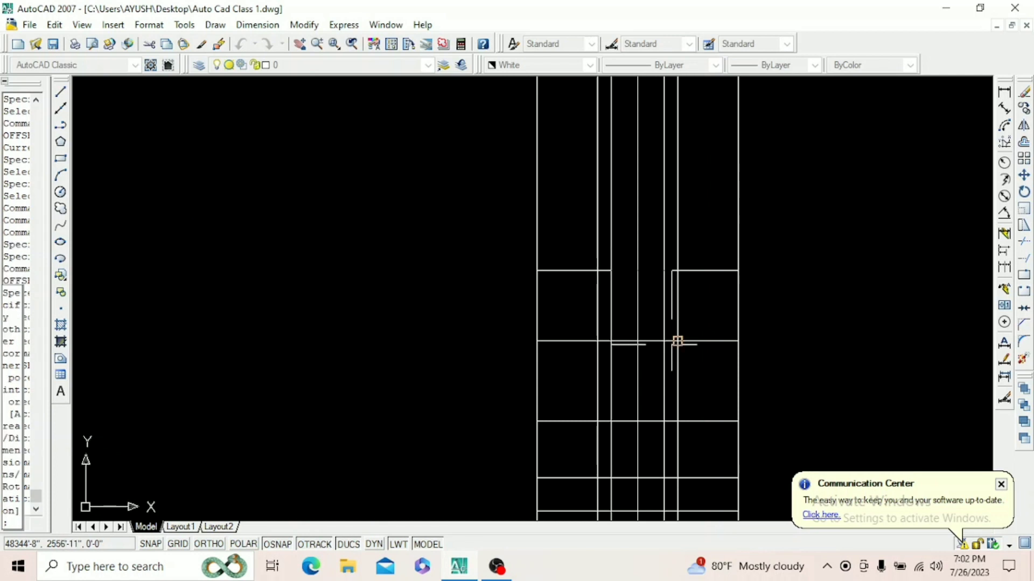
pyautogui.click(664, 341)
pyautogui.scroll(-2, 639, 344)
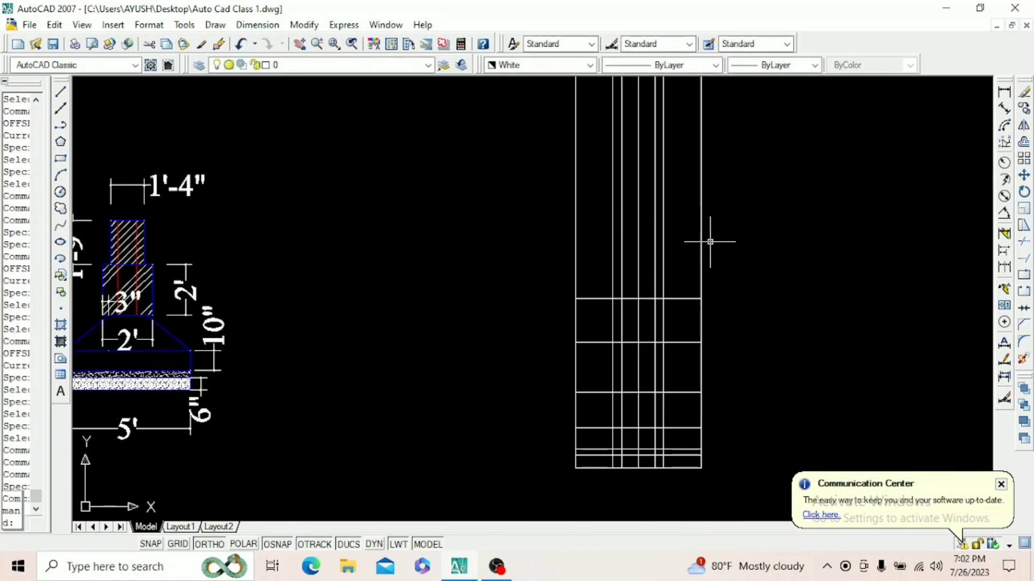
# - Delete all vertical construction lines except the central one, keeping the two column rectangles
pyautogui.click(734, 240)
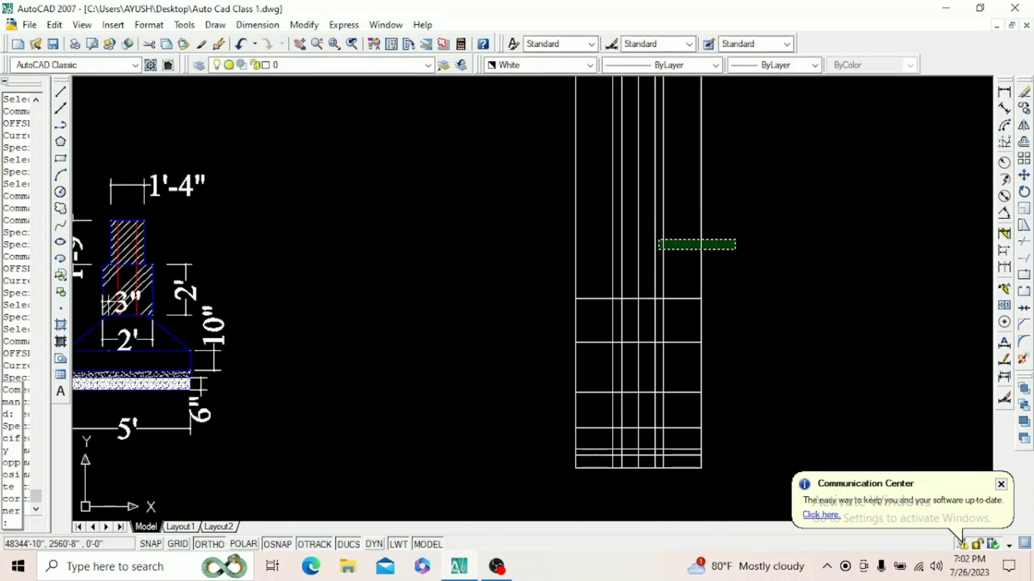
pyautogui.click(659, 250)
pyautogui.click(625, 254)
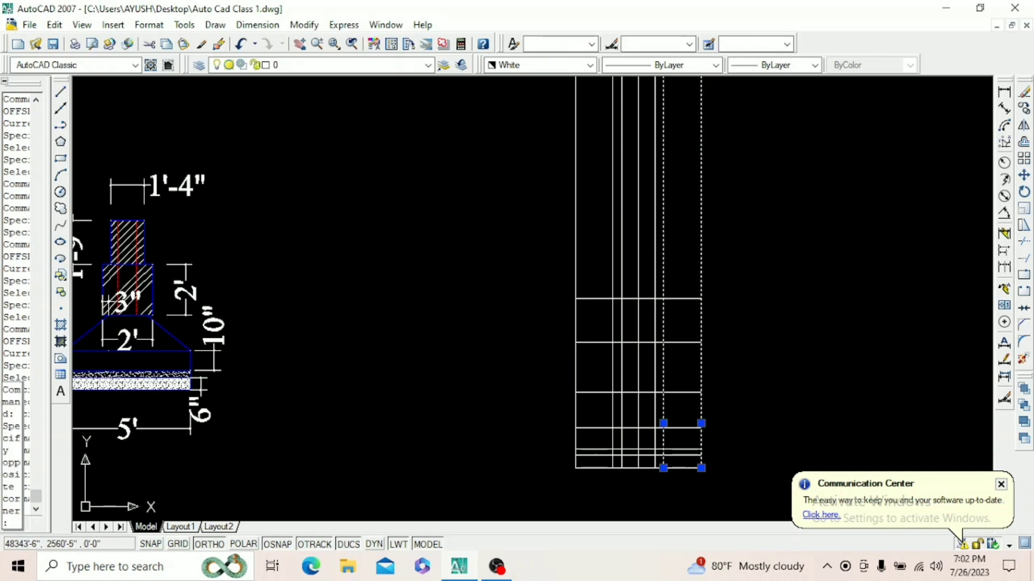
pyautogui.click(524, 251)
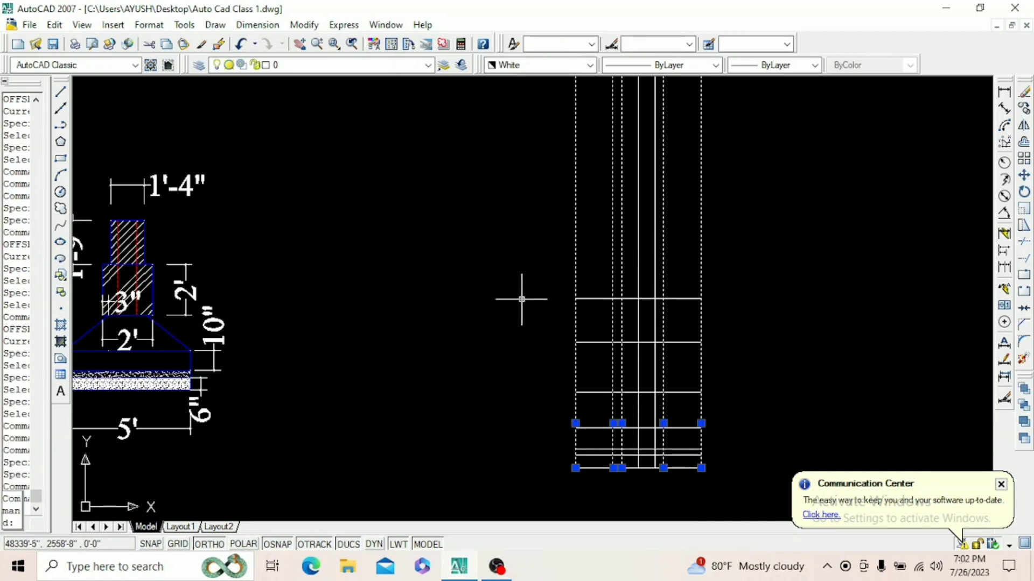
pyautogui.press('Delete')
pyautogui.click(686, 260)
pyautogui.click(651, 264)
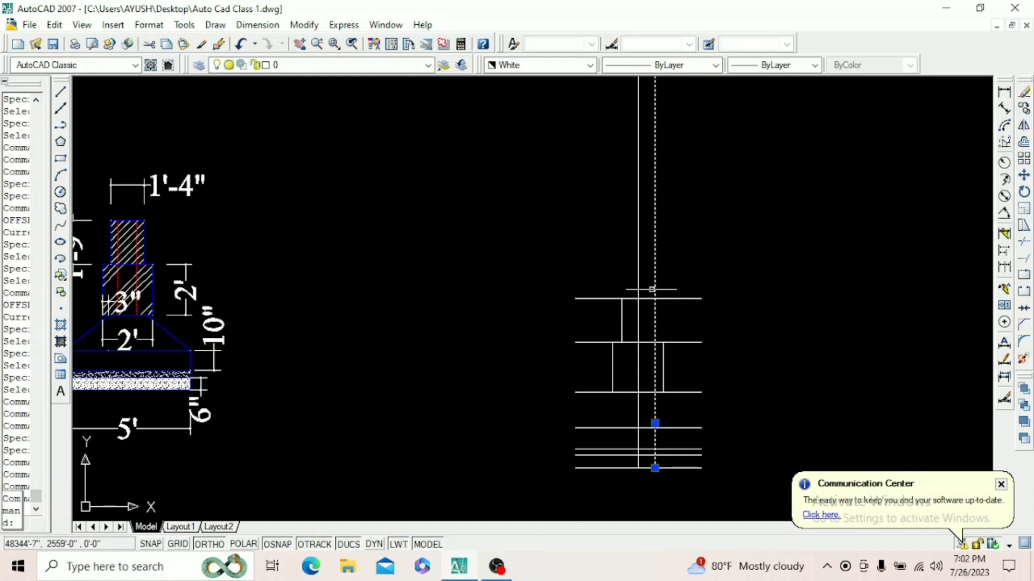
pyautogui.press('Delete')
# - Draw vertical lines closing both ends of the footing from the lower column's base level down to the lowest horizontal
pyautogui.scroll(5, 657, 387)
pyautogui.scroll(-6, 657, 380)
pyautogui.scroll(3, 667, 382)
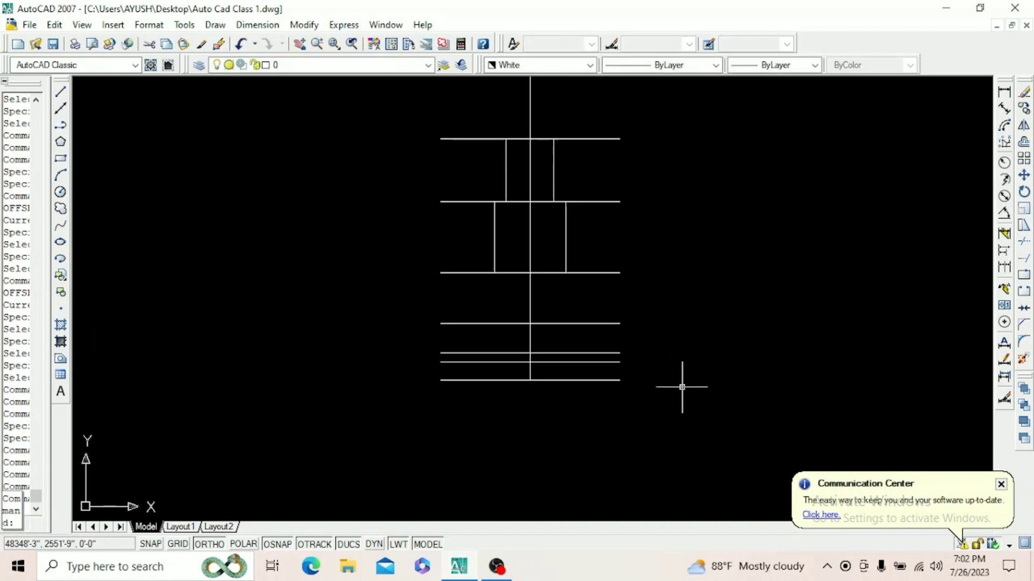
pyautogui.write('l')
pyautogui.press('Return')
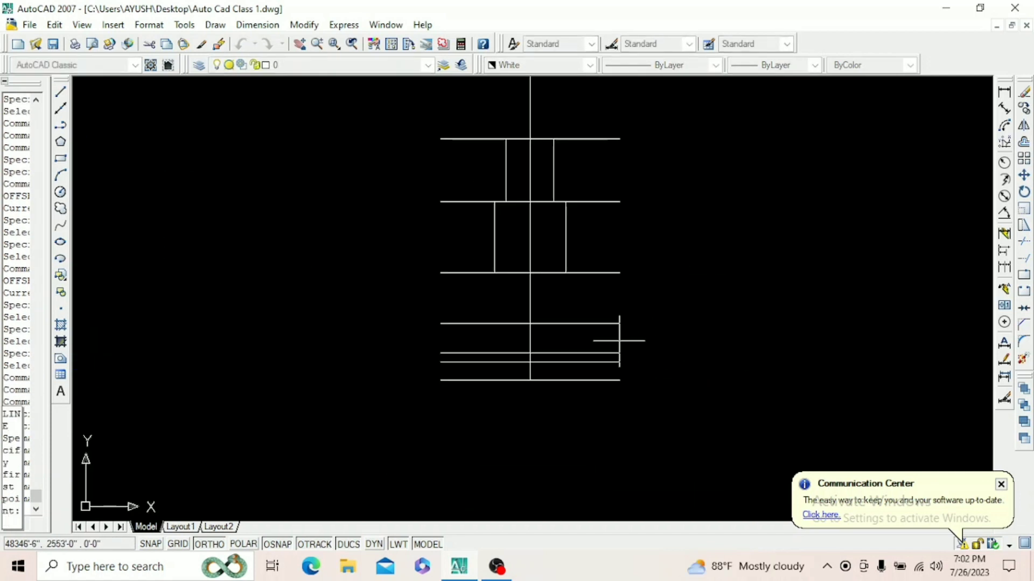
pyautogui.click(619, 273)
pyautogui.click(619, 380)
pyautogui.press('Return')
pyautogui.press('Return')
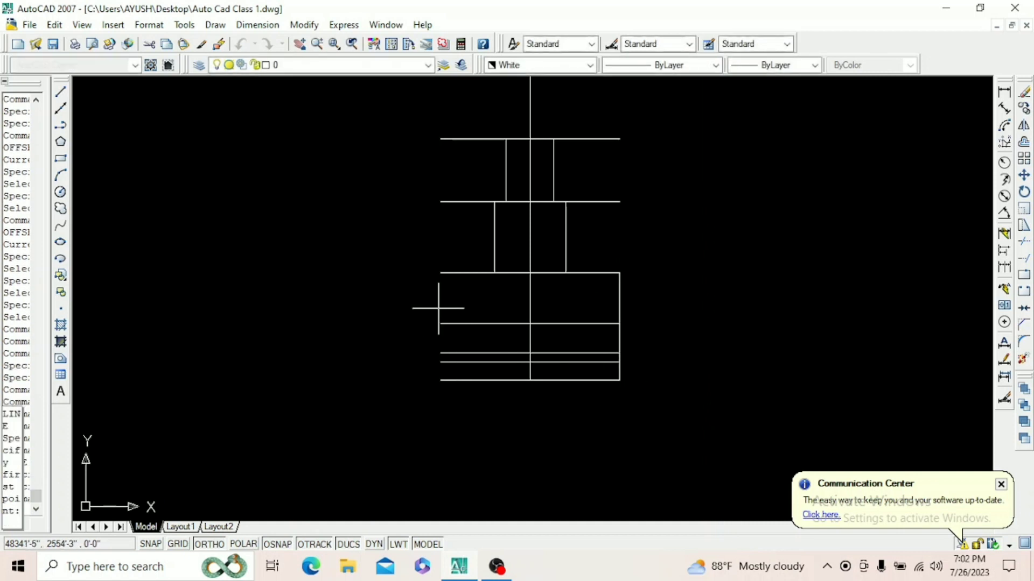
pyautogui.click(440, 273)
pyautogui.click(440, 381)
pyautogui.press('Return')
# - Try a polyline for the right slope from the lower column's bottom corner to the footing base's upper corner, and delete it
pyautogui.scroll(-5, 534, 353)
pyautogui.scroll(6, 534, 303)
pyautogui.scroll(-3, 569, 266)
pyautogui.scroll(5, 567, 278)
pyautogui.scroll(-6, 554, 295)
pyautogui.scroll(5, 561, 346)
pyautogui.scroll(5, 566, 344)
pyautogui.scroll(-5, 554, 270)
pyautogui.scroll(8, 549, 270)
pyautogui.scroll(-5, 531, 289)
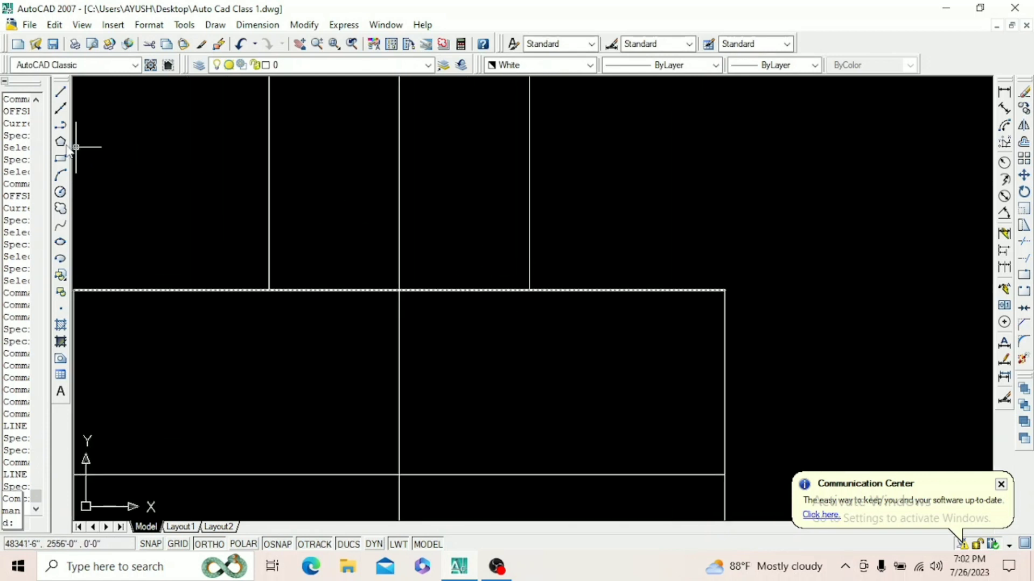
pyautogui.click(61, 125)
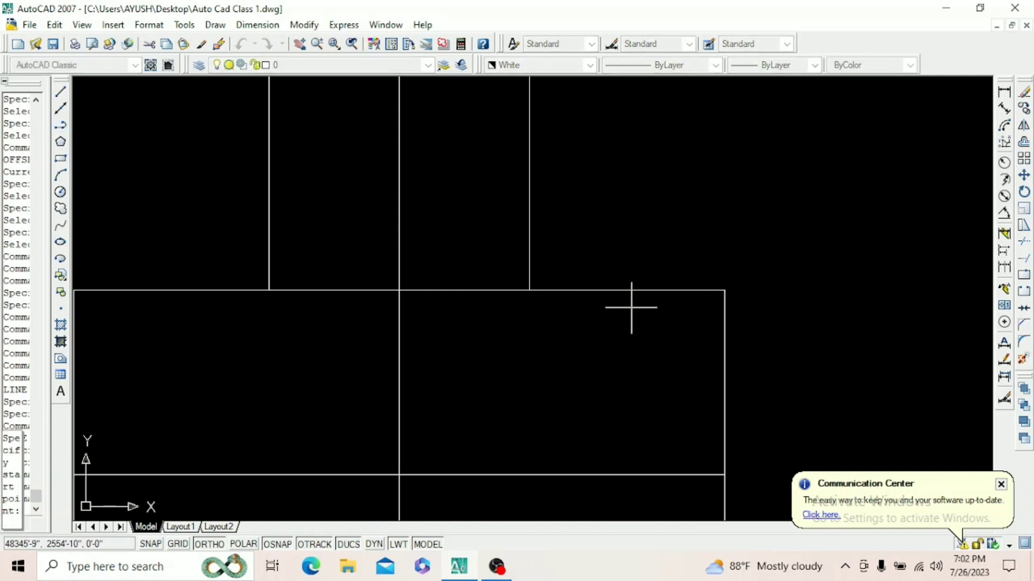
pyautogui.click(530, 290)
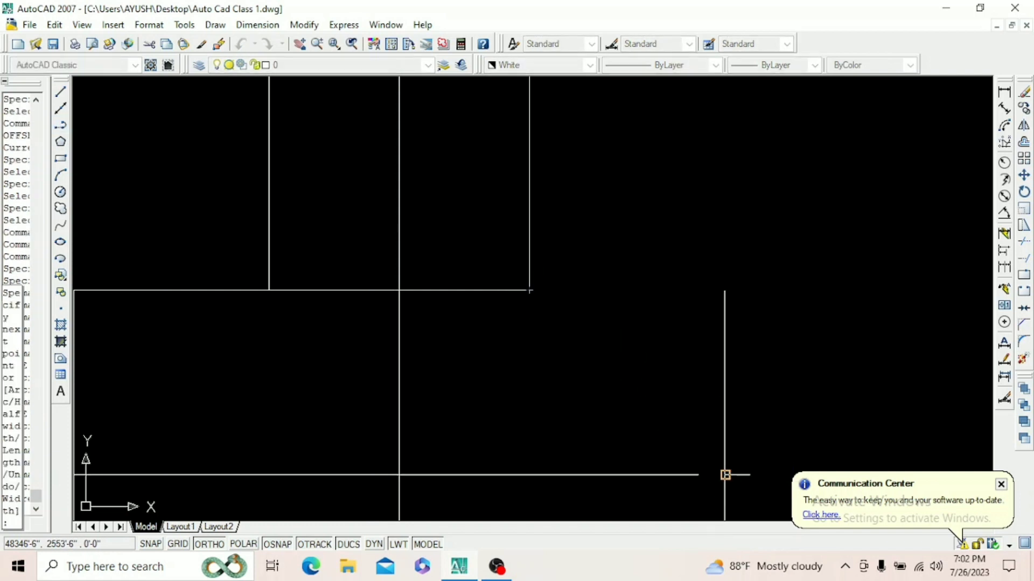
pyautogui.click(724, 475)
pyautogui.press('Return')
pyautogui.click(662, 417)
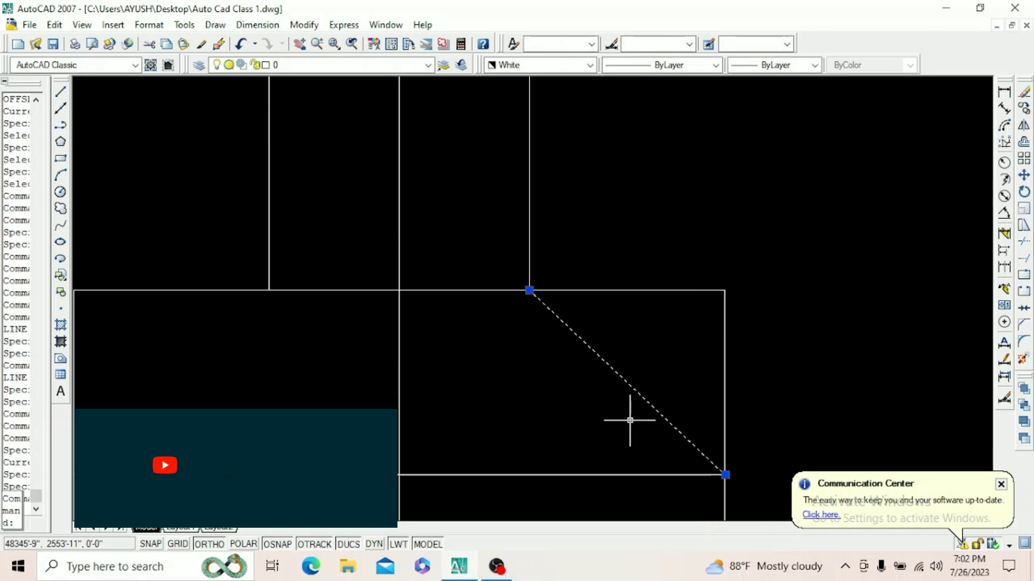
pyautogui.press('Delete')
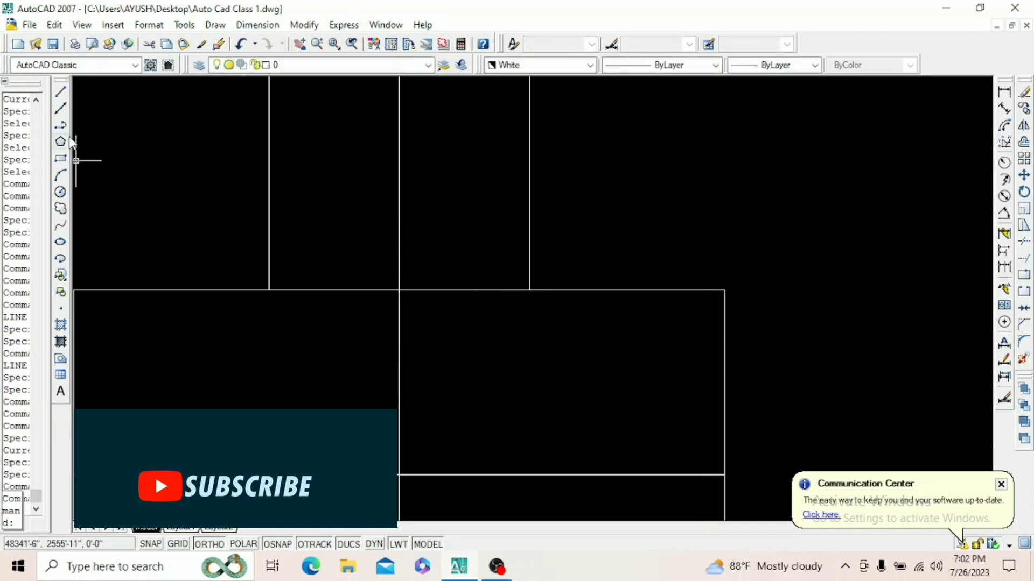
# - Place vertical construction lines through both bottom corners of the lower column where it meets the footing
pyautogui.click(61, 108)
pyautogui.rightClick(122, 148)
pyautogui.click(200, 226)
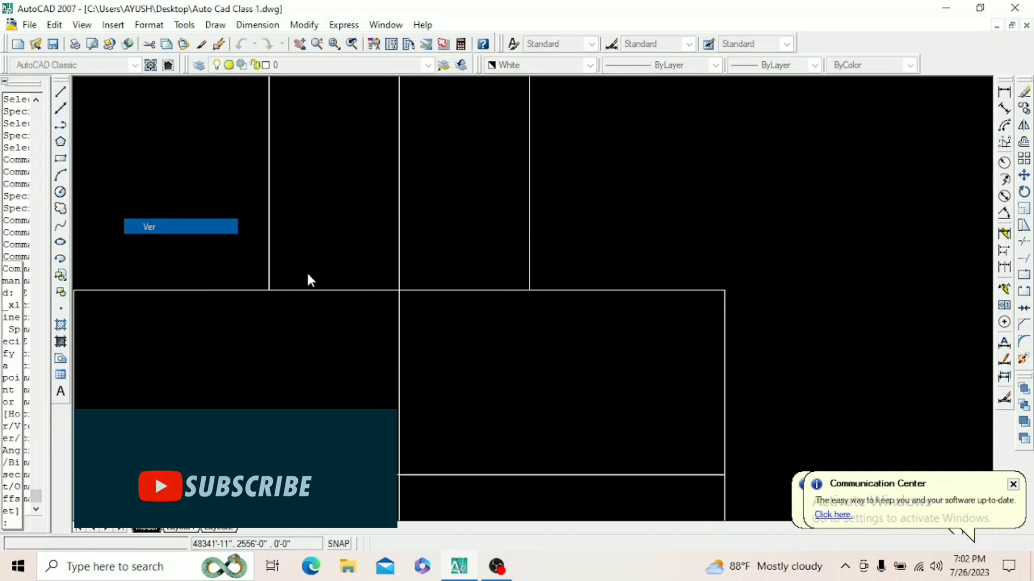
pyautogui.click(529, 291)
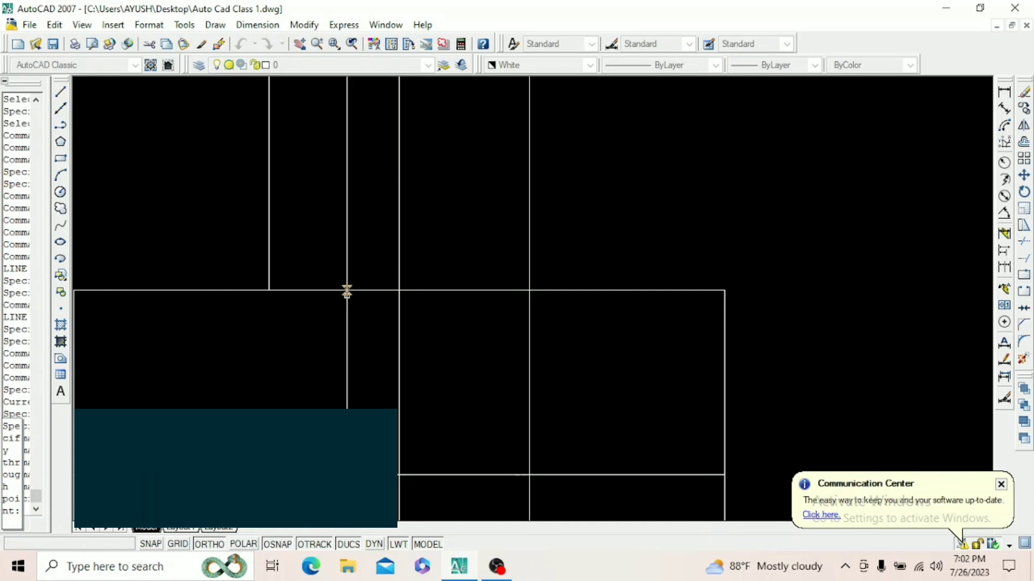
pyautogui.click(269, 291)
pyautogui.scroll(-4, 535, 347)
pyautogui.scroll(3, 540, 354)
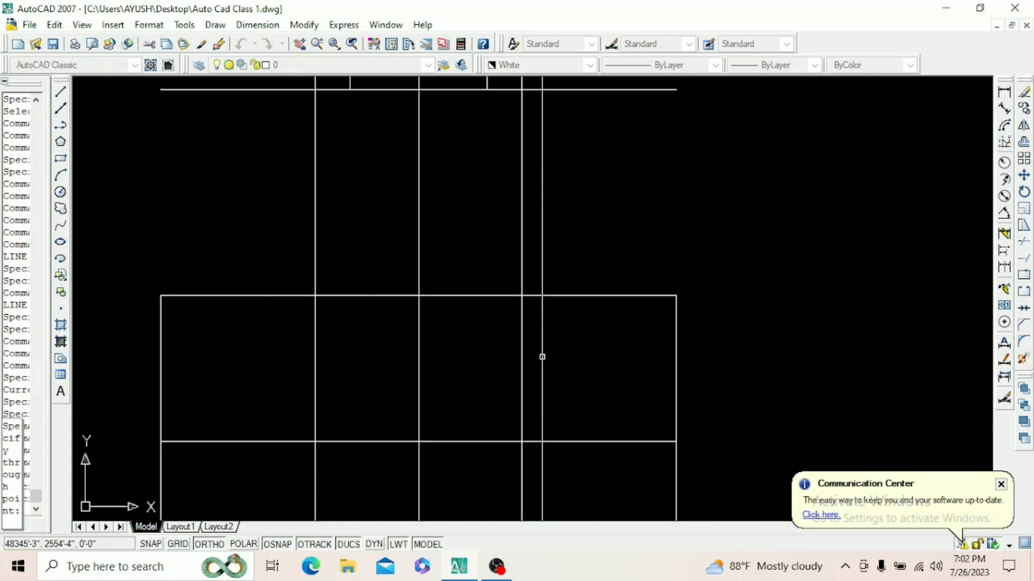
pyautogui.press('Escape')
# - Offset the two construction lines at the lower column's edges 3" inward toward the centre
pyautogui.write('o')
pyautogui.press('Return')
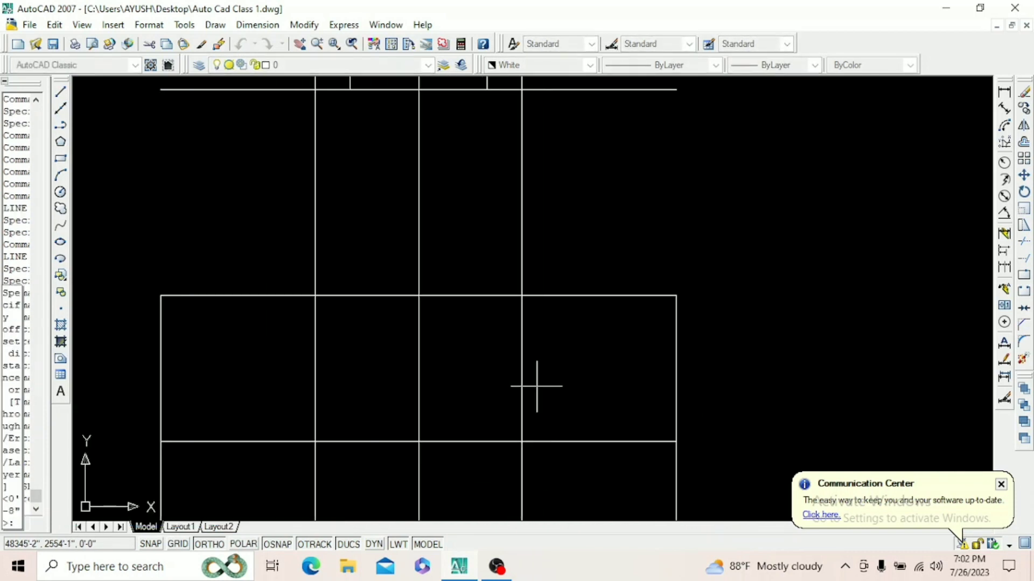
pyautogui.write('3')
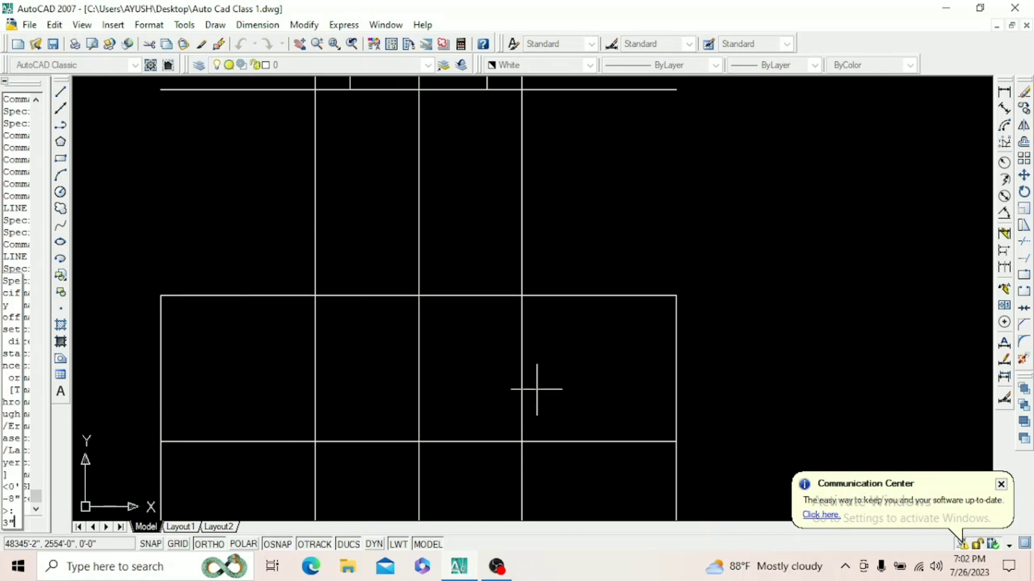
pyautogui.press('Return')
pyautogui.click(521, 393)
pyautogui.click(496, 392)
pyautogui.scroll(-1, 484, 387)
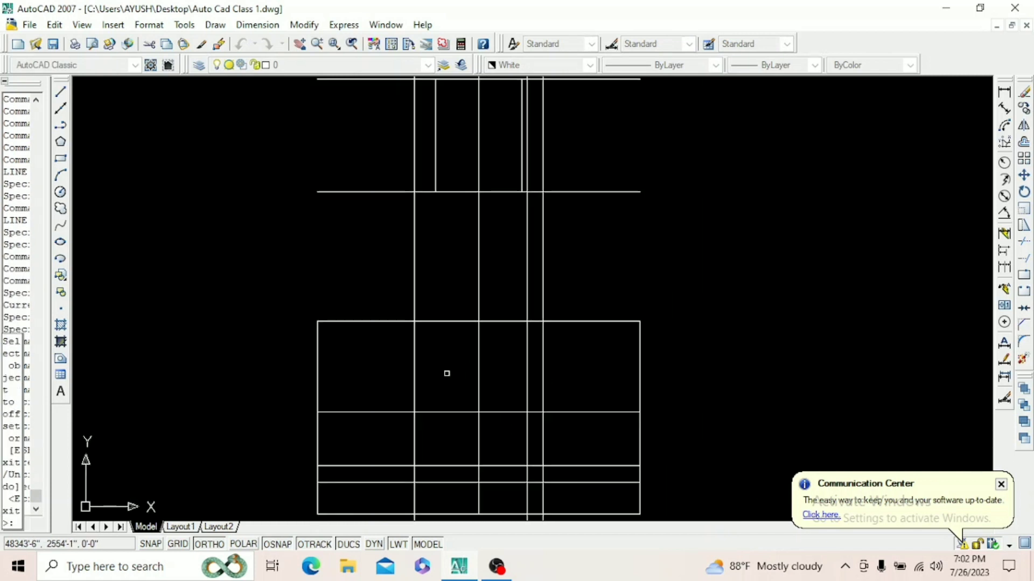
pyautogui.rightClick(448, 373)
pyautogui.click(476, 374)
# - Draw polylines for both footing slopes, joining the base's upper outer corners to where the 3" offset lines meet the footing's top edge
pyautogui.click(61, 126)
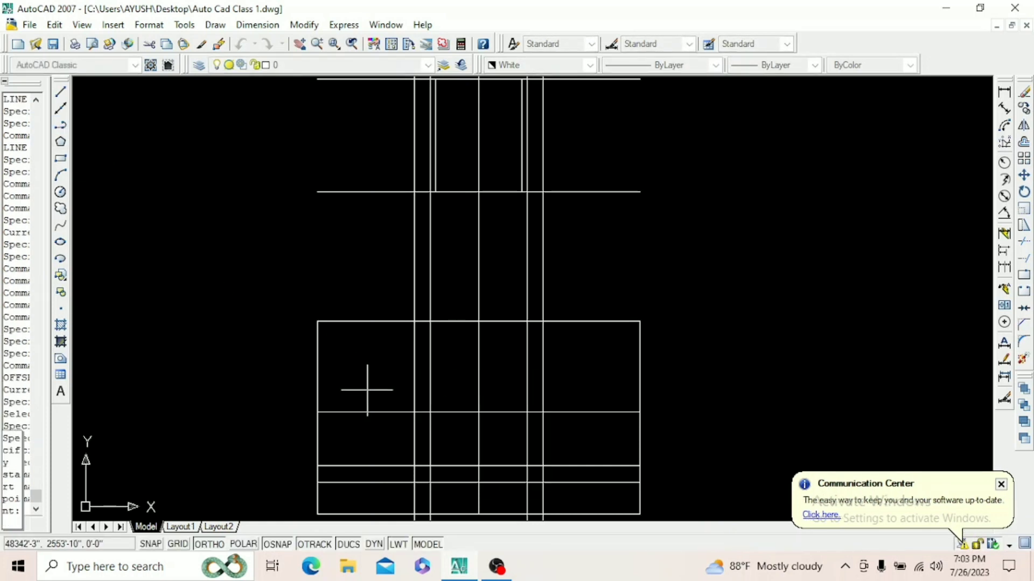
pyautogui.click(317, 413)
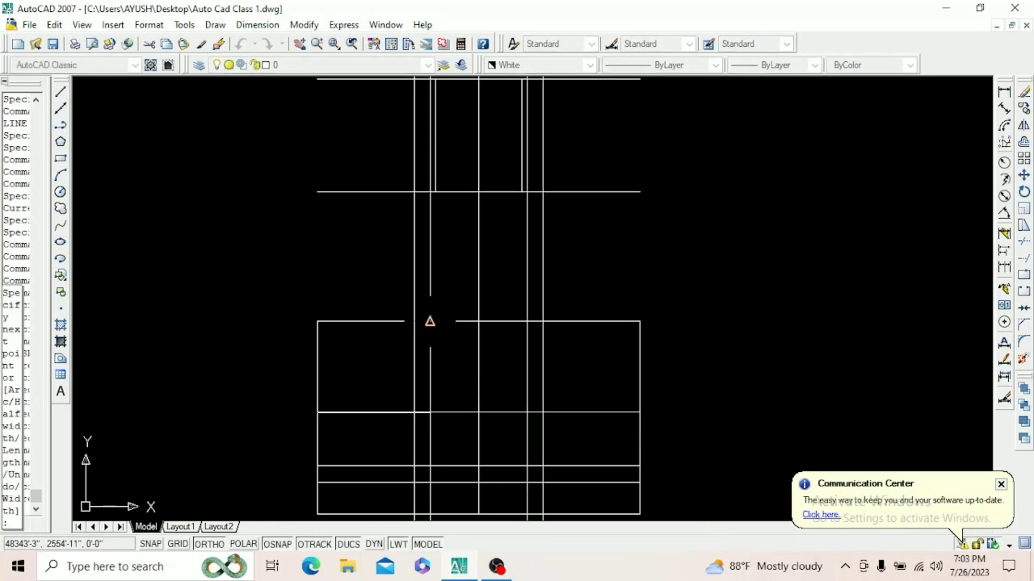
pyautogui.click(430, 322)
pyautogui.press('Return')
pyautogui.press('Return')
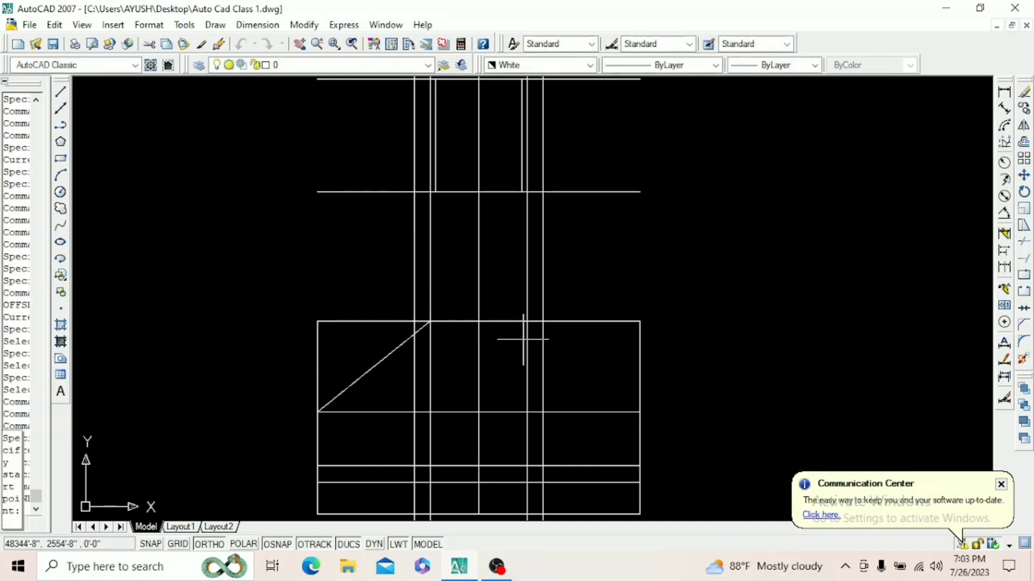
pyautogui.click(527, 321)
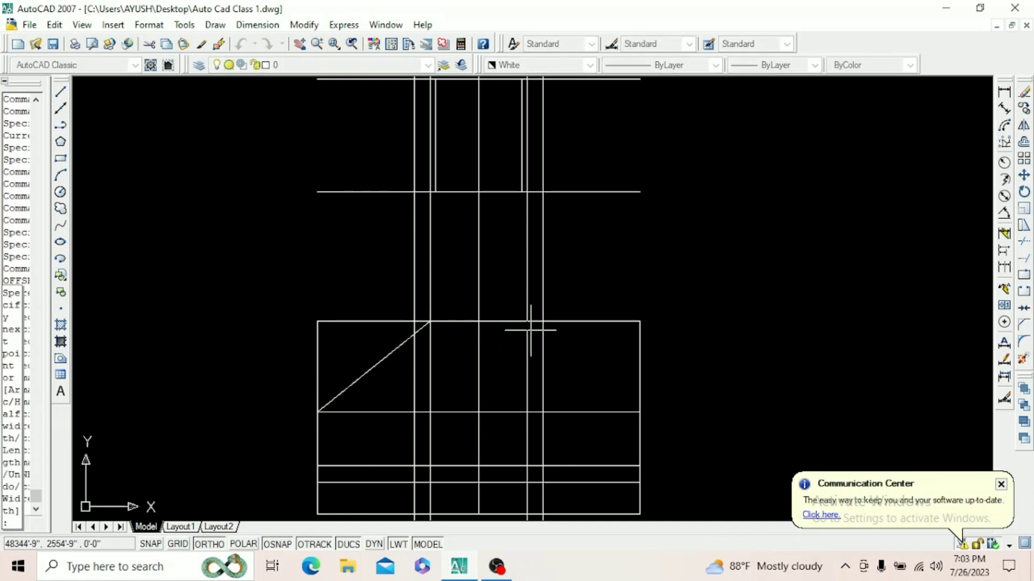
pyautogui.click(640, 413)
pyautogui.press('Return')
# - Delete all vertical construction lines running through the new section, including the central one
pyautogui.scroll(-5, 581, 370)
pyautogui.click(610, 232)
pyautogui.click(493, 243)
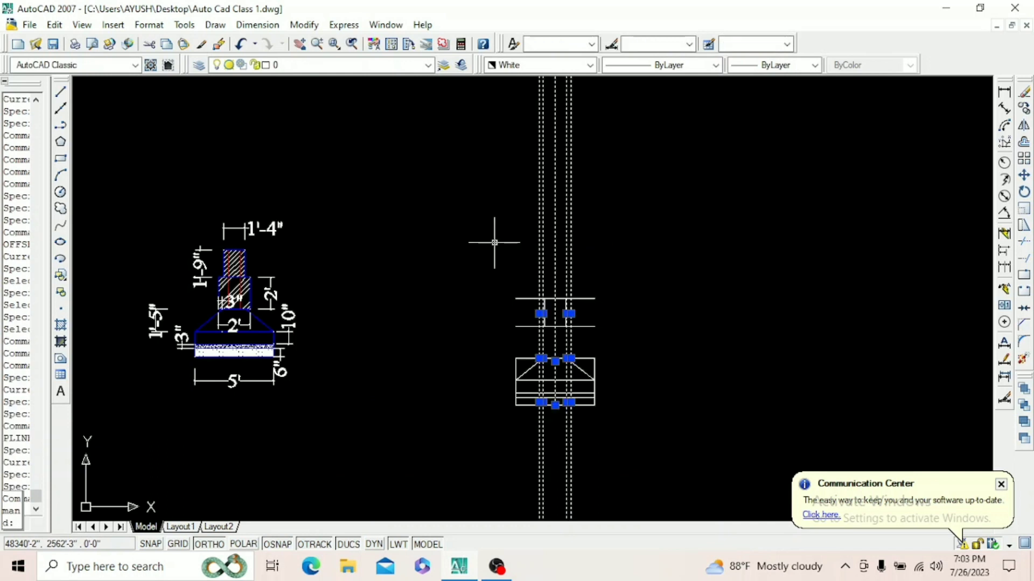
pyautogui.press('Delete')
# - Delete the two wide horizontal lines at the top and bottom of the upper column
pyautogui.scroll(3, 542, 367)
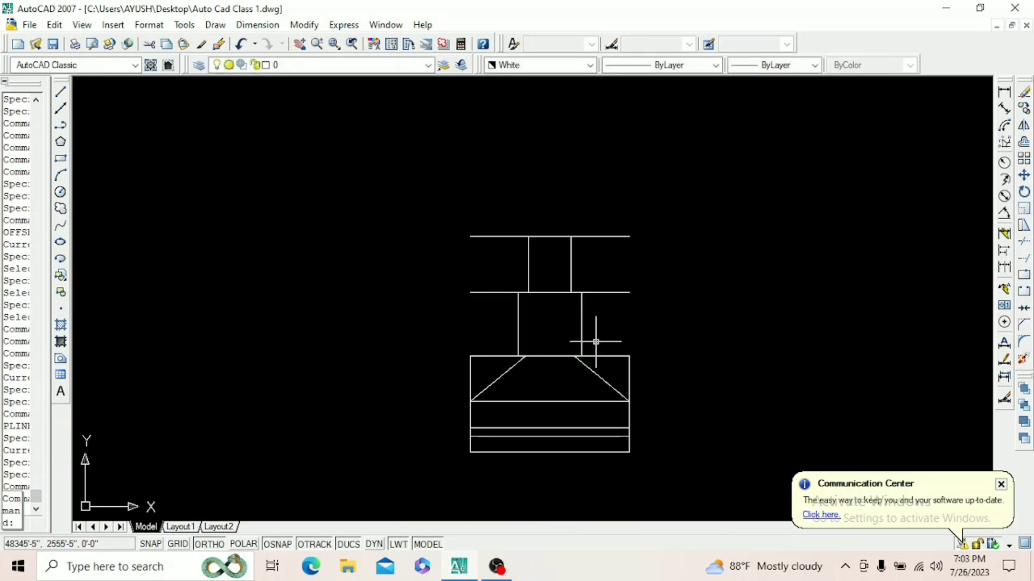
pyautogui.click(626, 320)
pyautogui.click(611, 200)
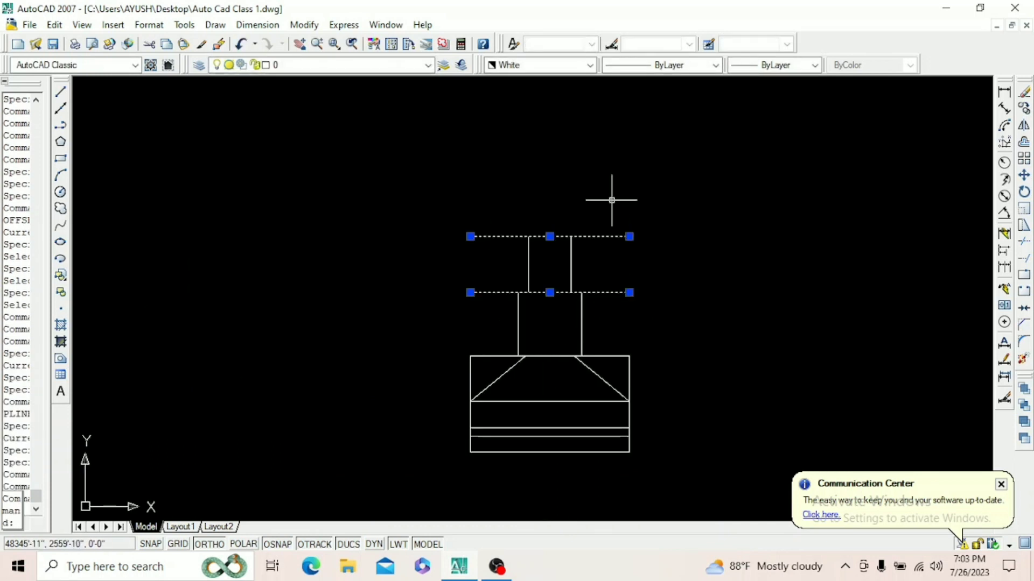
pyautogui.press('Delete')
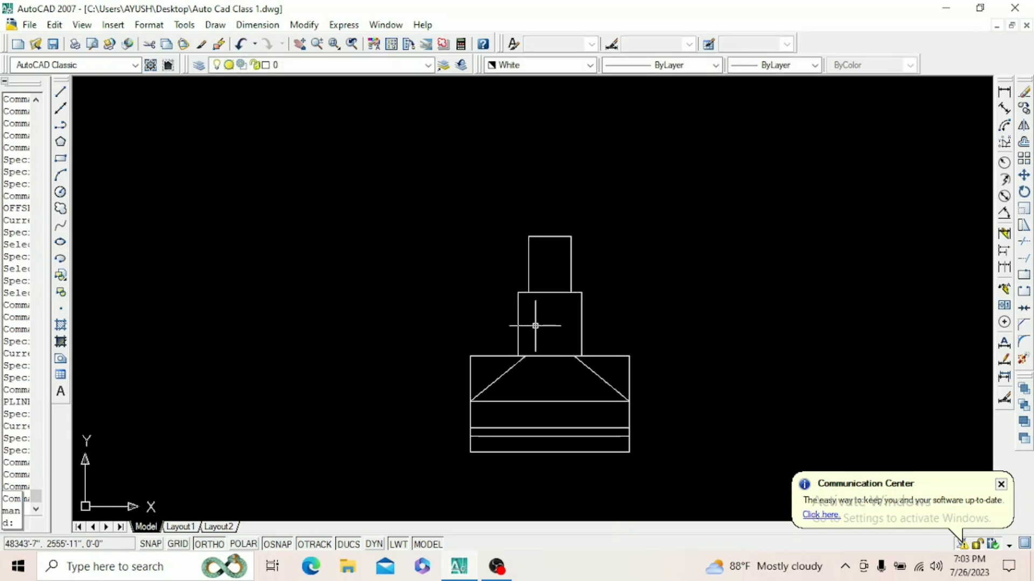
# - Draw a vertical centre line from the midpoint of the upper column's top edge to the lower column's base
pyautogui.write('l')
pyautogui.press('Return')
pyautogui.click(549, 237)
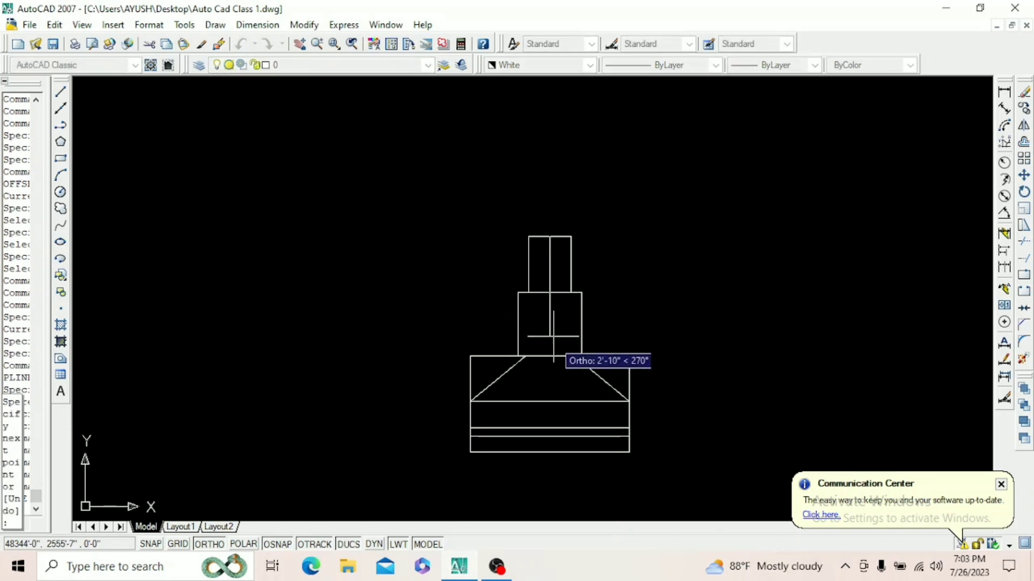
pyautogui.click(550, 355)
pyautogui.press('Return')
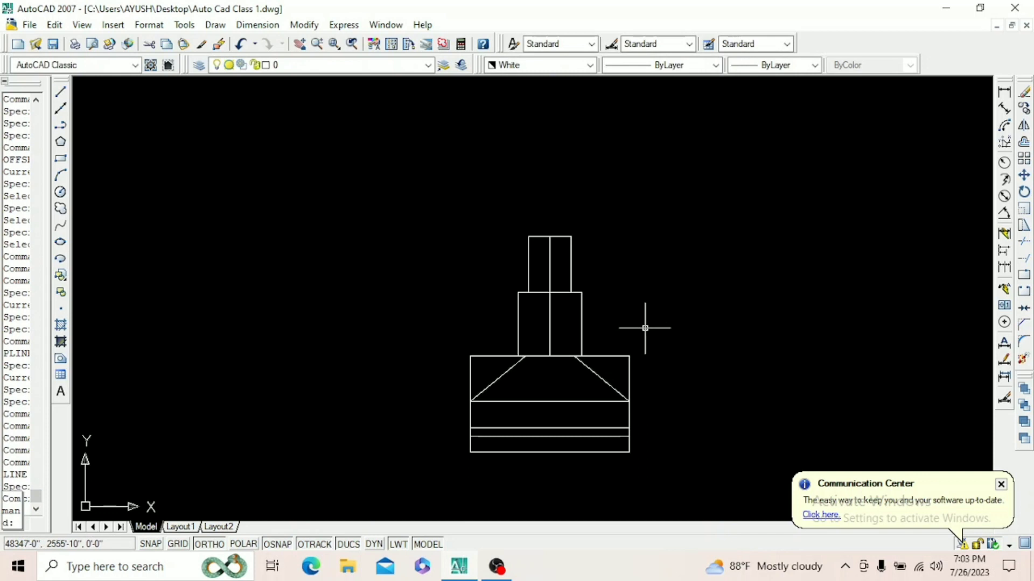
# - Offset the columns' centre line by 4.5 to both sides
pyautogui.write('o')
pyautogui.press('Return')
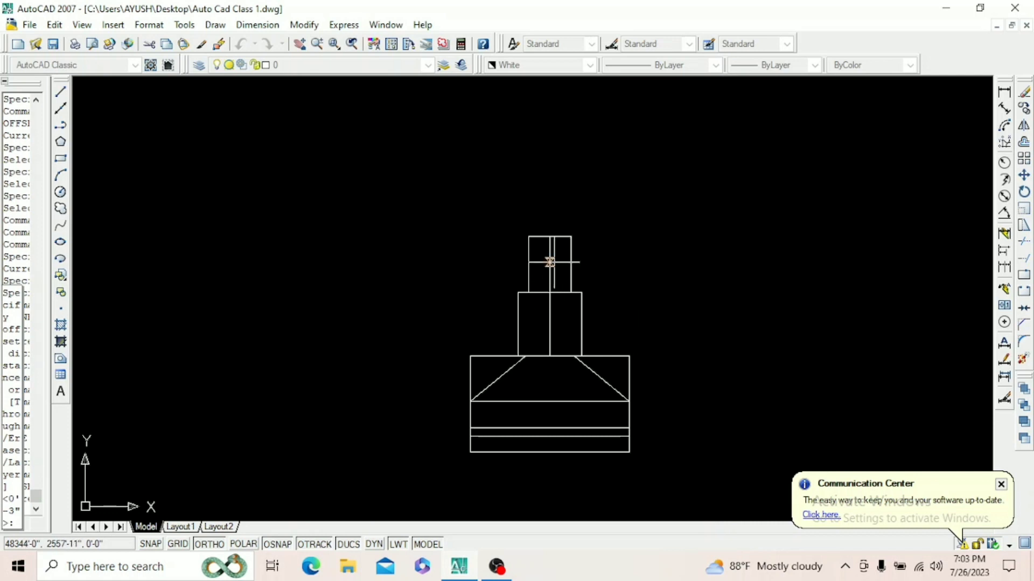
pyautogui.write('4')
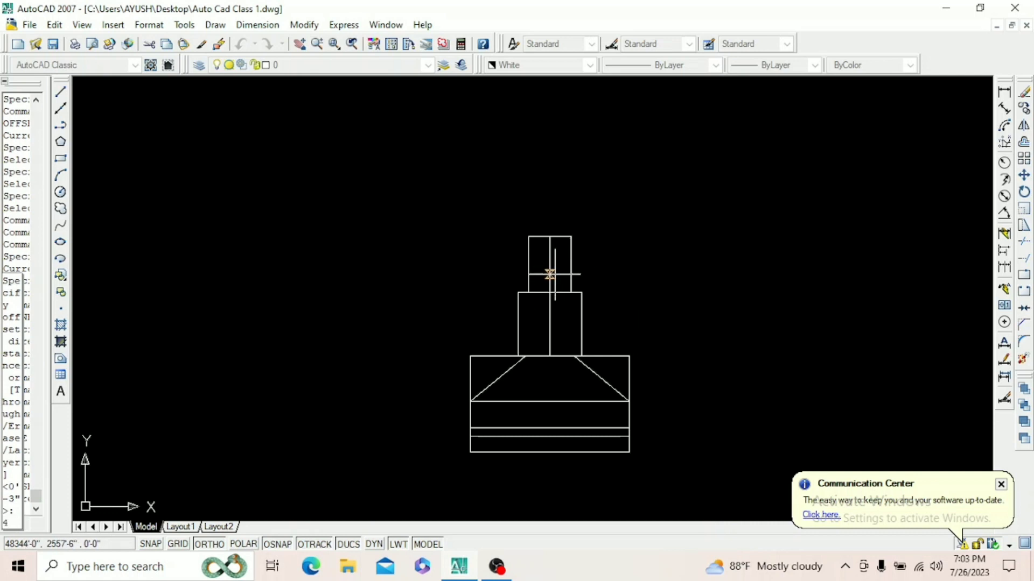
pyautogui.write('.5')
pyautogui.press('Return')
pyautogui.scroll(4, 547, 277)
pyautogui.click(544, 275)
pyautogui.click(529, 281)
pyautogui.scroll(-4, 533, 288)
pyautogui.rightClick(639, 260)
pyautogui.click(652, 286)
# - Change the linetype of the two offset lines inside the columns to DASH
pyautogui.scroll(3, 528, 316)
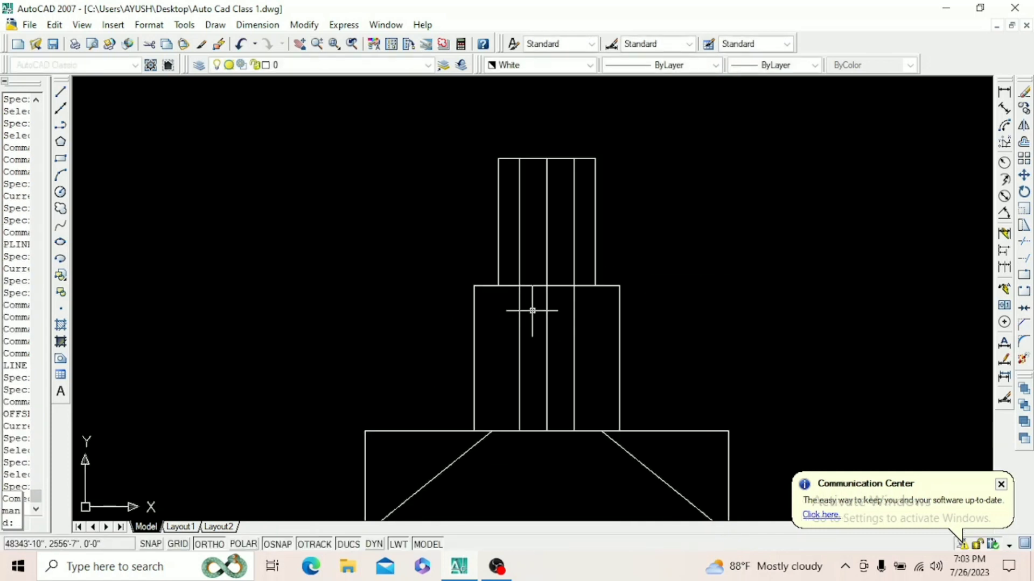
pyautogui.click(574, 232)
pyautogui.click(518, 255)
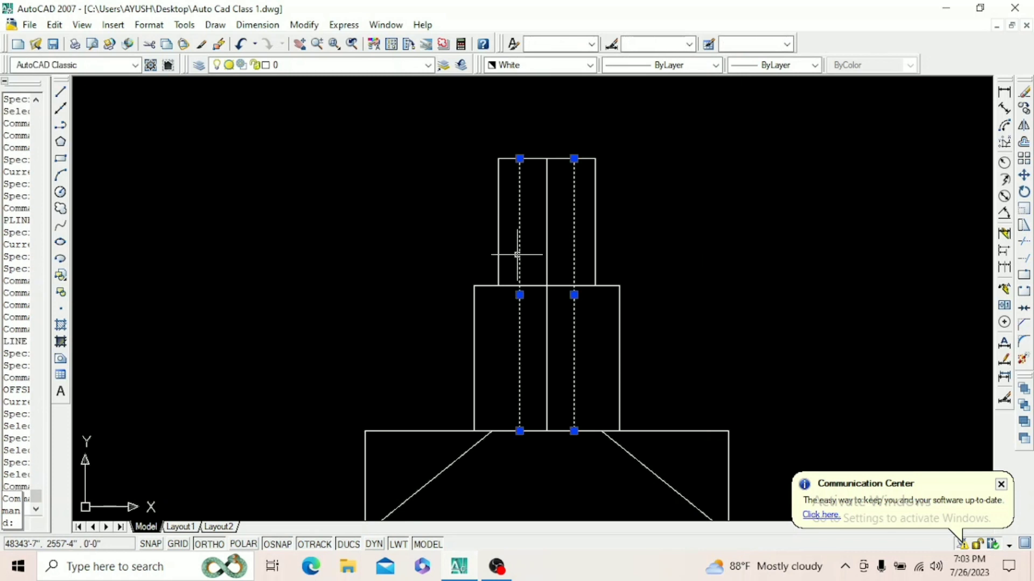
pyautogui.click(715, 65)
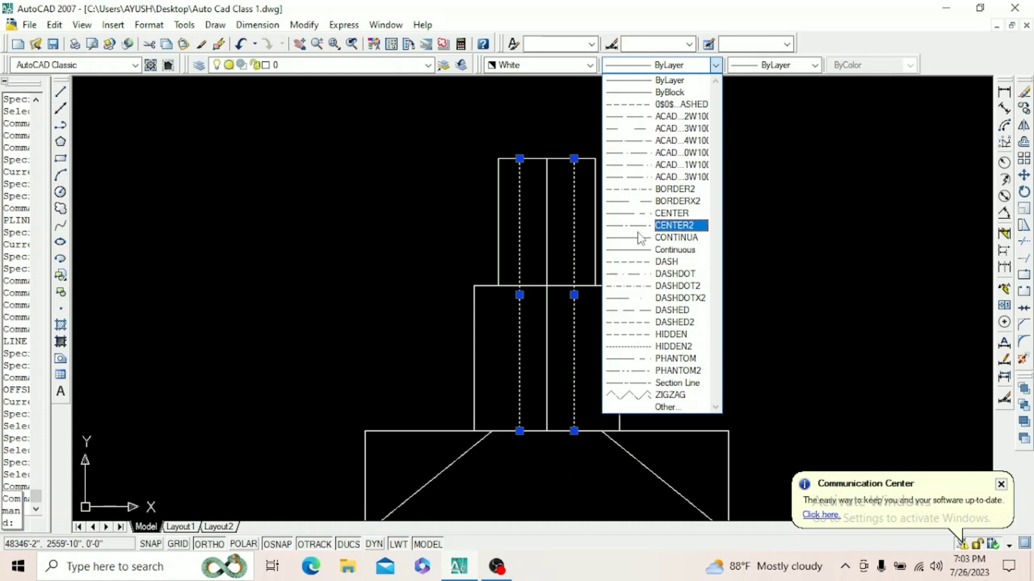
pyautogui.click(633, 263)
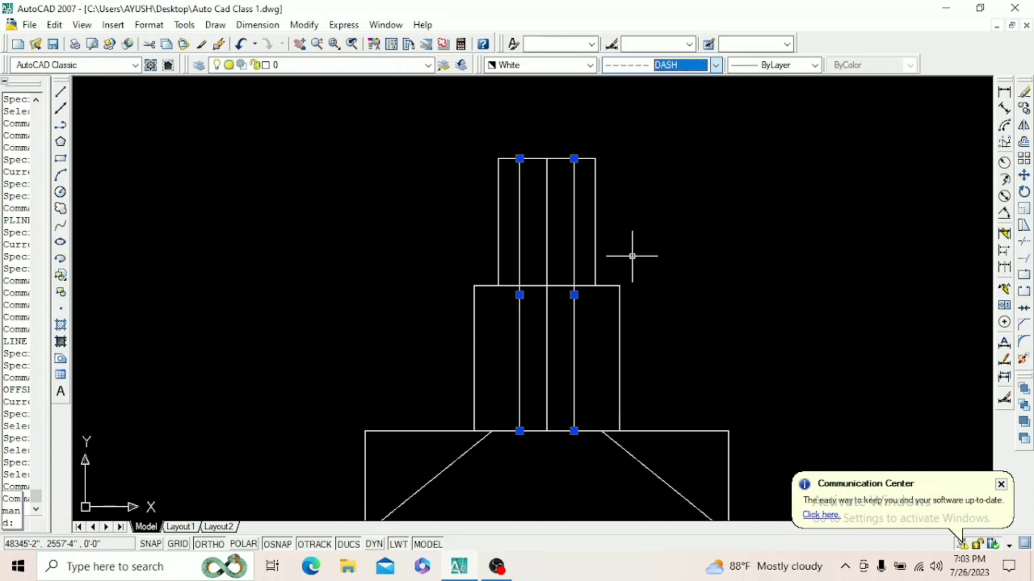
pyautogui.click(681, 65)
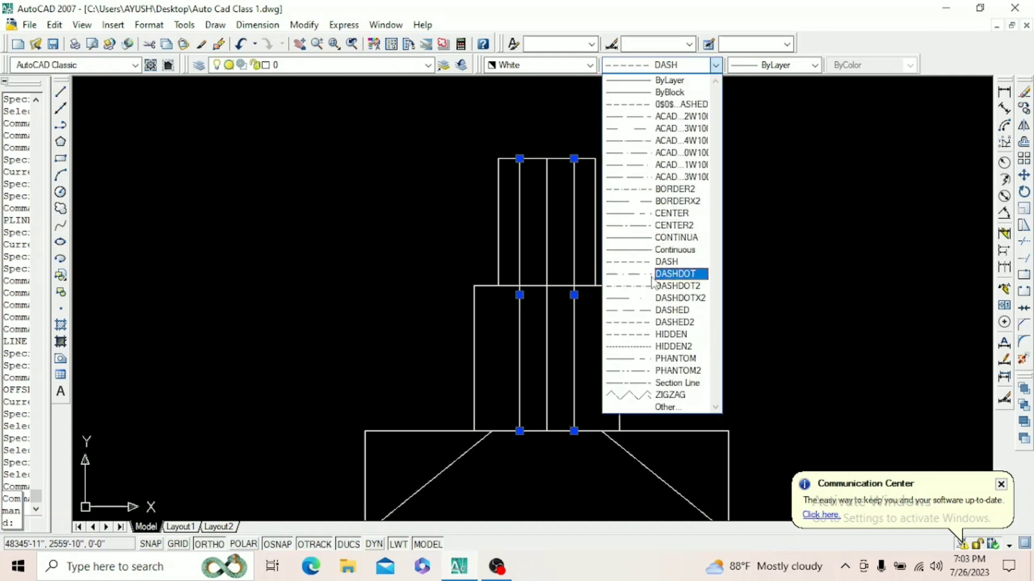
pyautogui.click(641, 263)
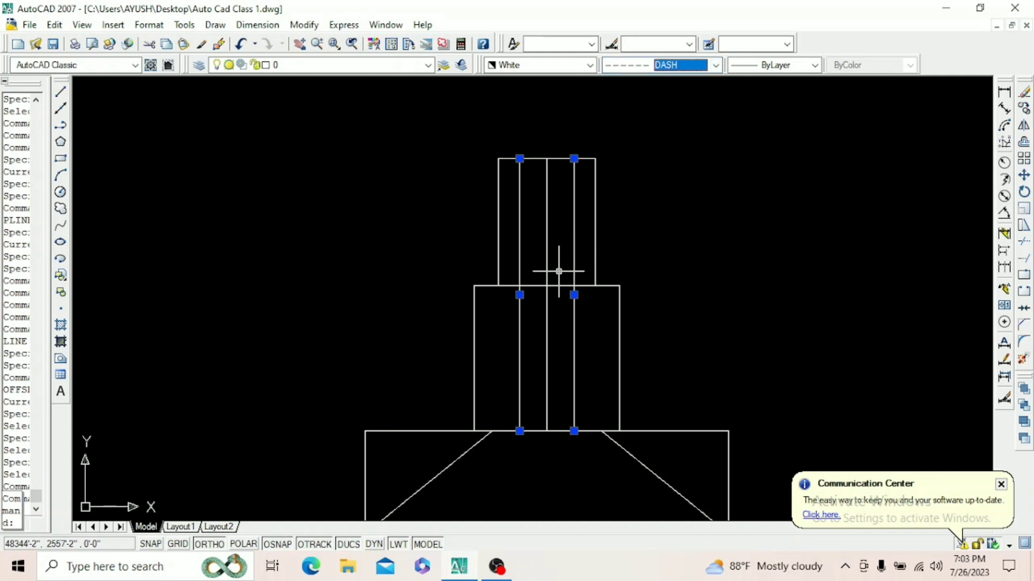
# - Set the linetype scale of the two dashed lines to 20 in their properties
pyautogui.scroll(6, 566, 278)
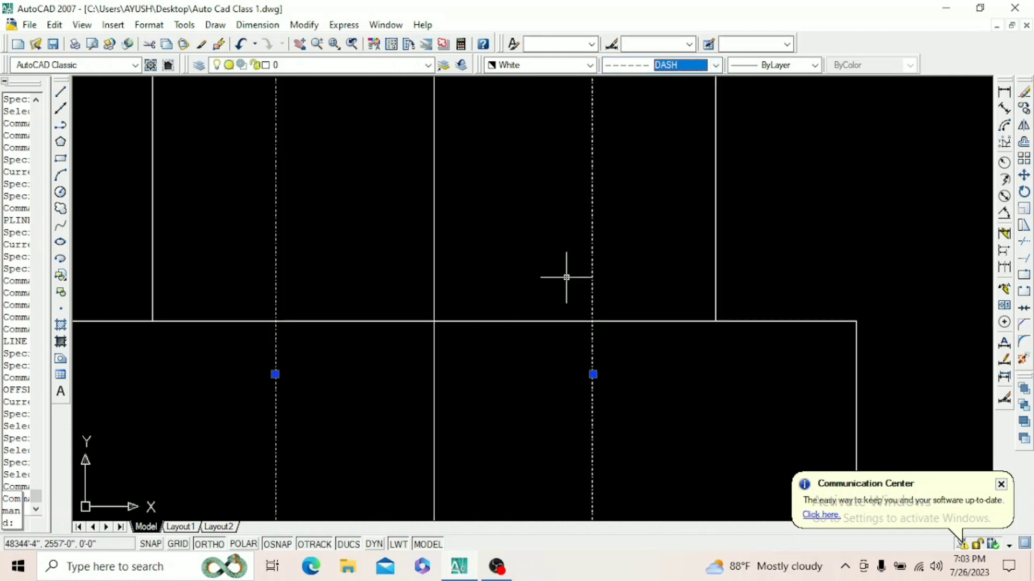
pyautogui.rightClick(585, 245)
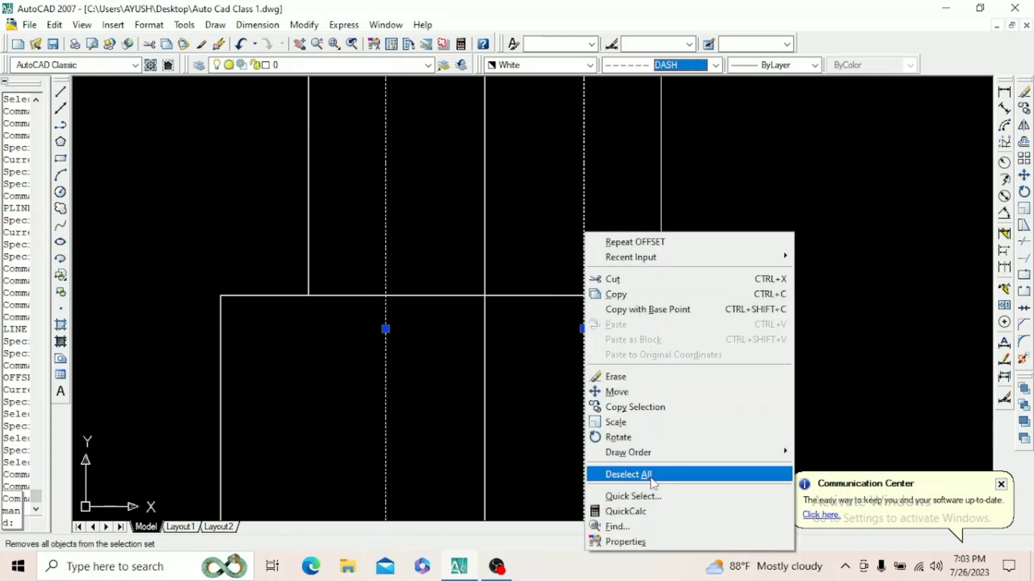
pyautogui.click(637, 540)
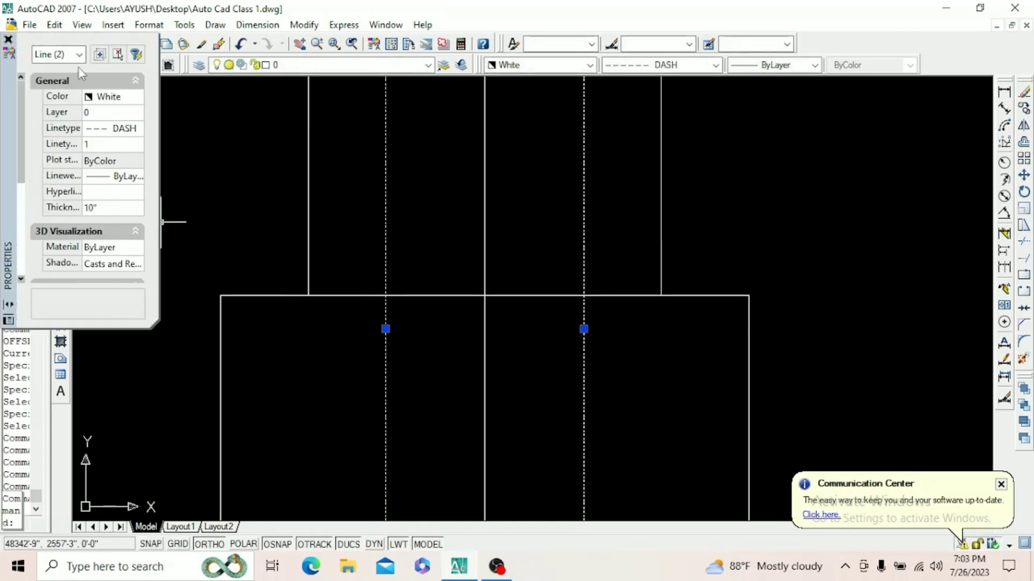
pyautogui.click(95, 144)
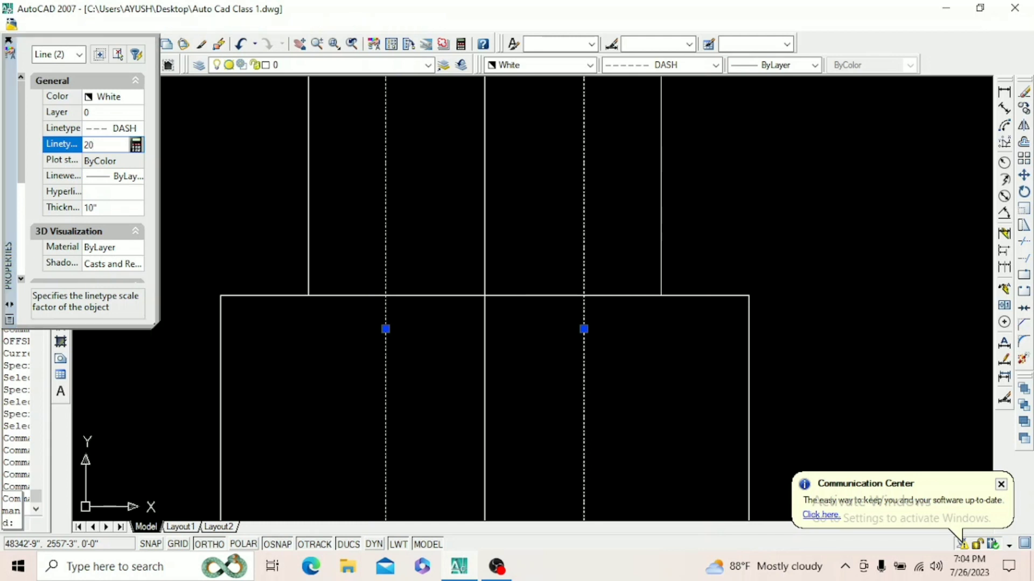
pyautogui.press('Return')
pyautogui.scroll(-4, 635, 383)
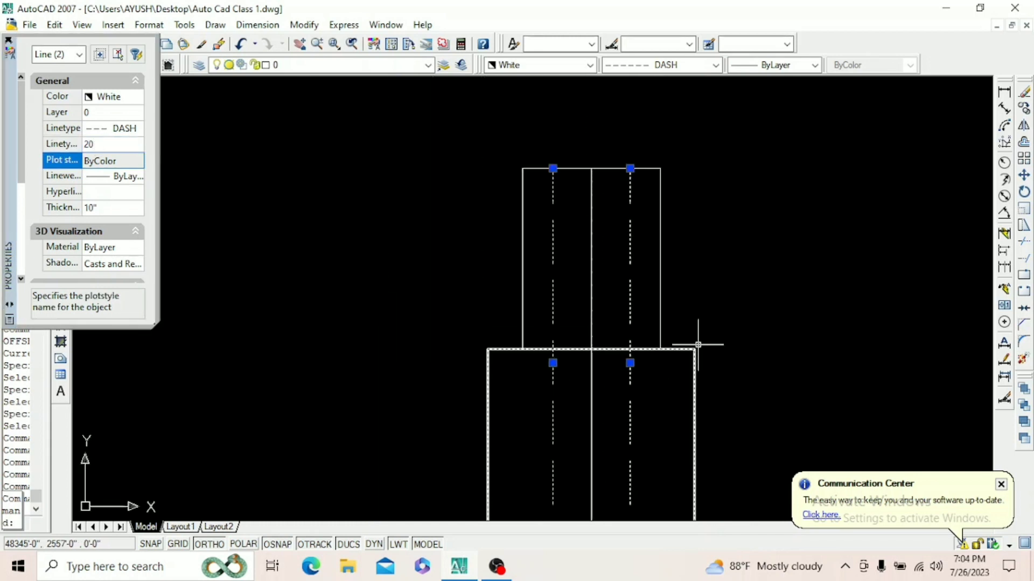
# - Try red as the colour of the two dashed lines
pyautogui.click(715, 64)
pyautogui.click(715, 65)
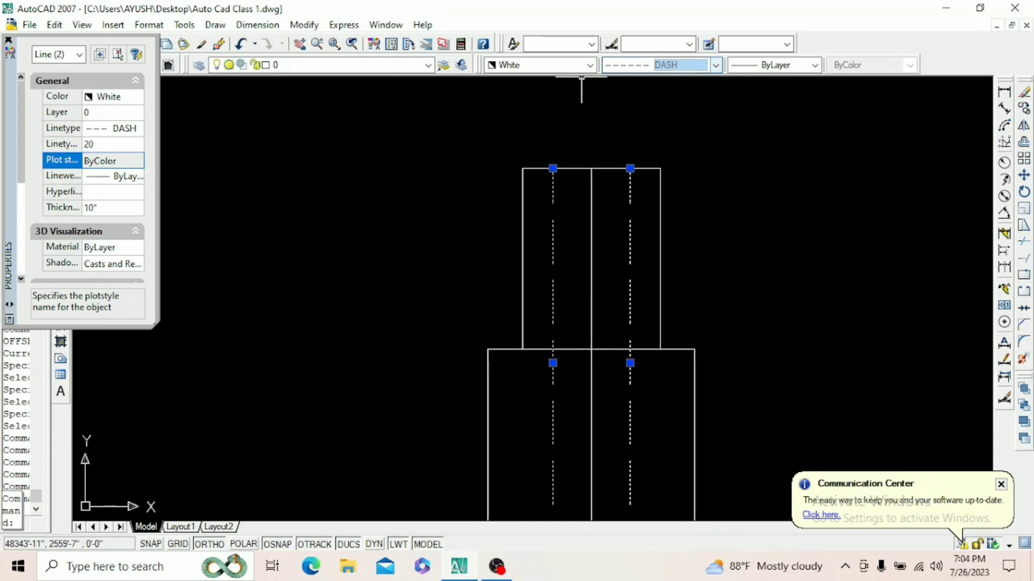
pyautogui.click(591, 66)
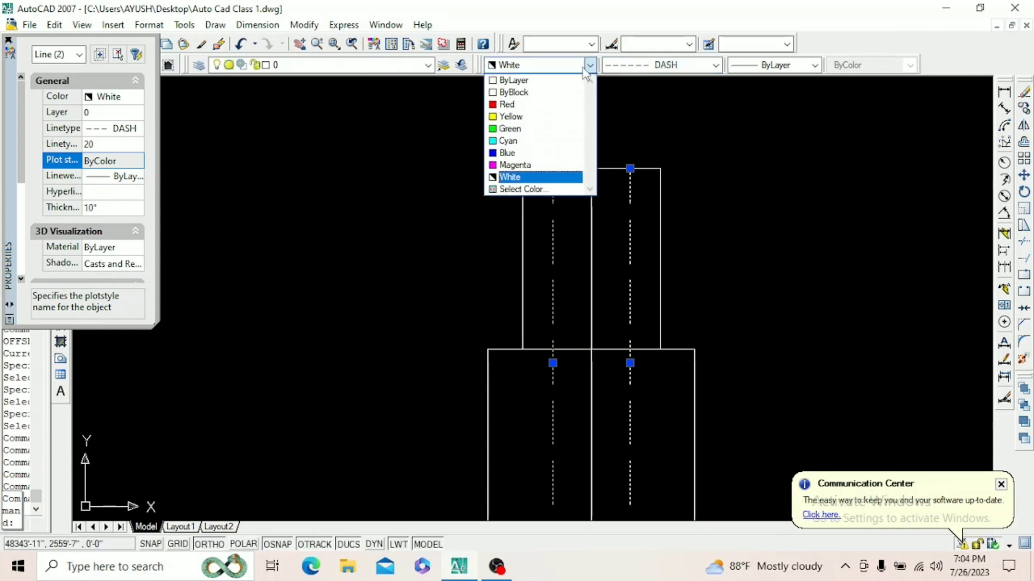
pyautogui.click(514, 104)
pyautogui.scroll(-2, 621, 197)
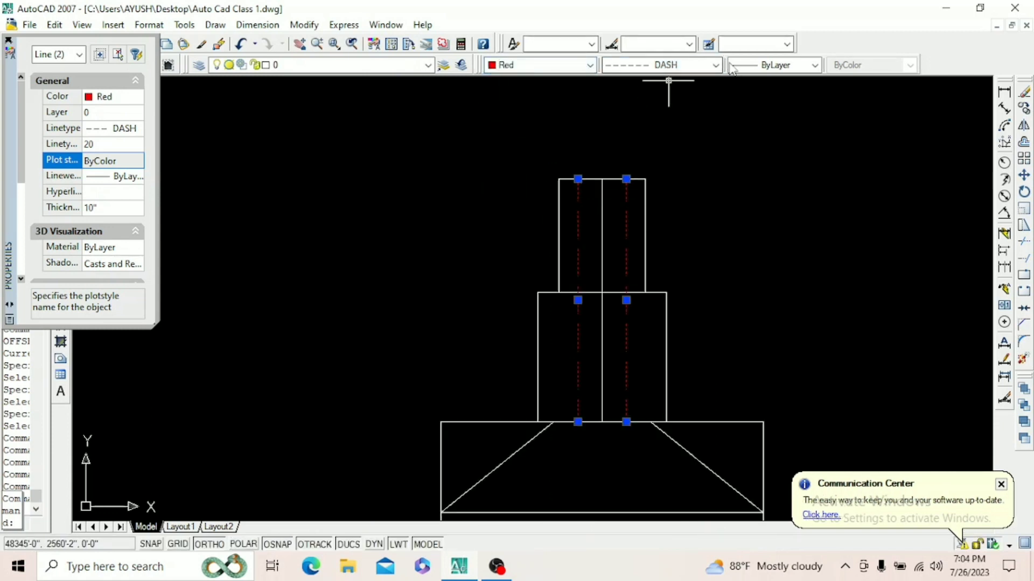
# - Set the two dashed lines to ByLayer lineweight and blue colour
pyautogui.click(816, 65)
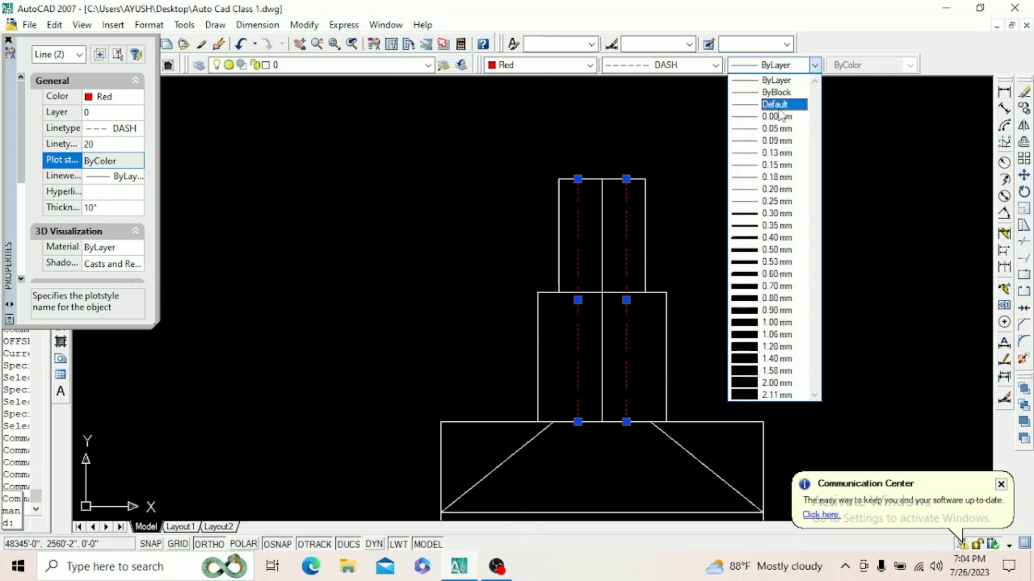
pyautogui.click(767, 81)
pyautogui.click(537, 66)
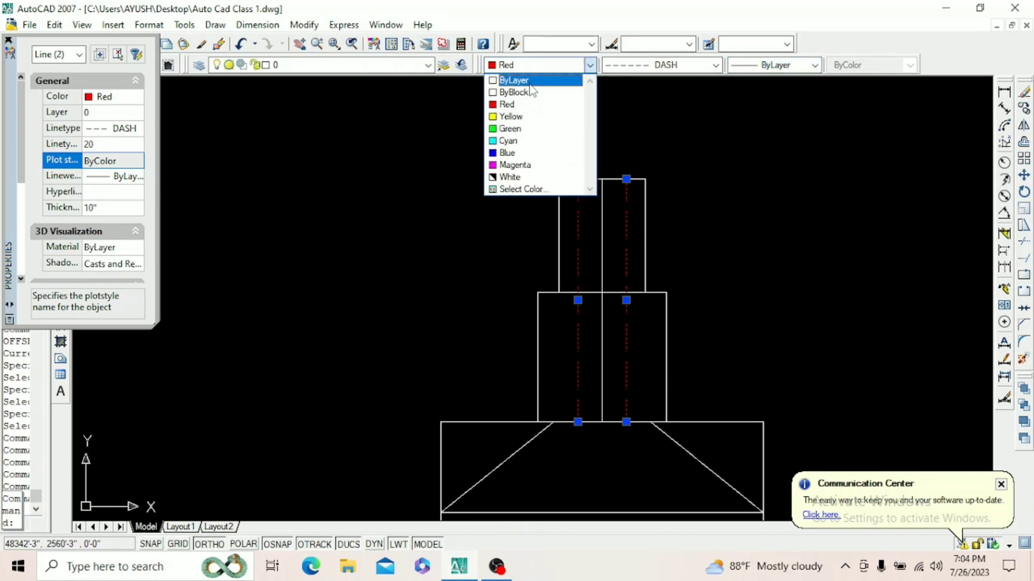
pyautogui.click(525, 153)
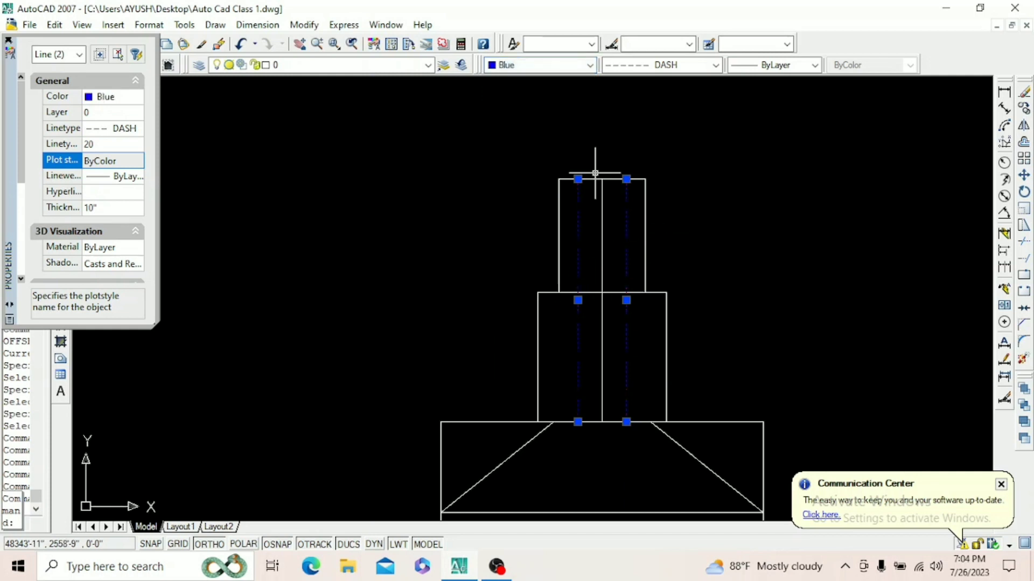
# - Set the colour of the two dashed lines inside the columns to Magenta and clear the selection
pyautogui.click(565, 65)
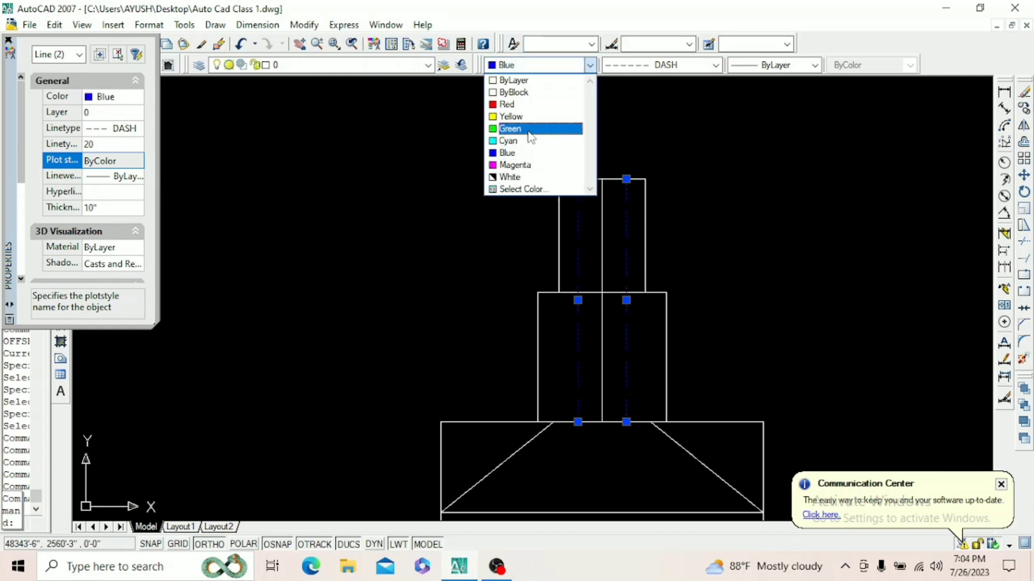
pyautogui.click(523, 165)
pyautogui.press('Escape')
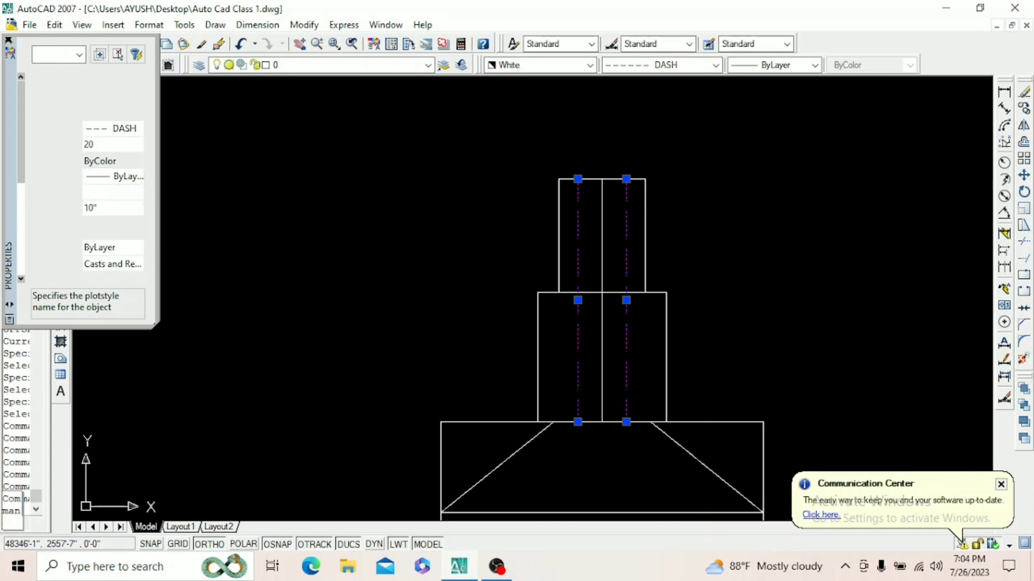
pyautogui.scroll(3, 607, 312)
pyautogui.scroll(-2, 594, 308)
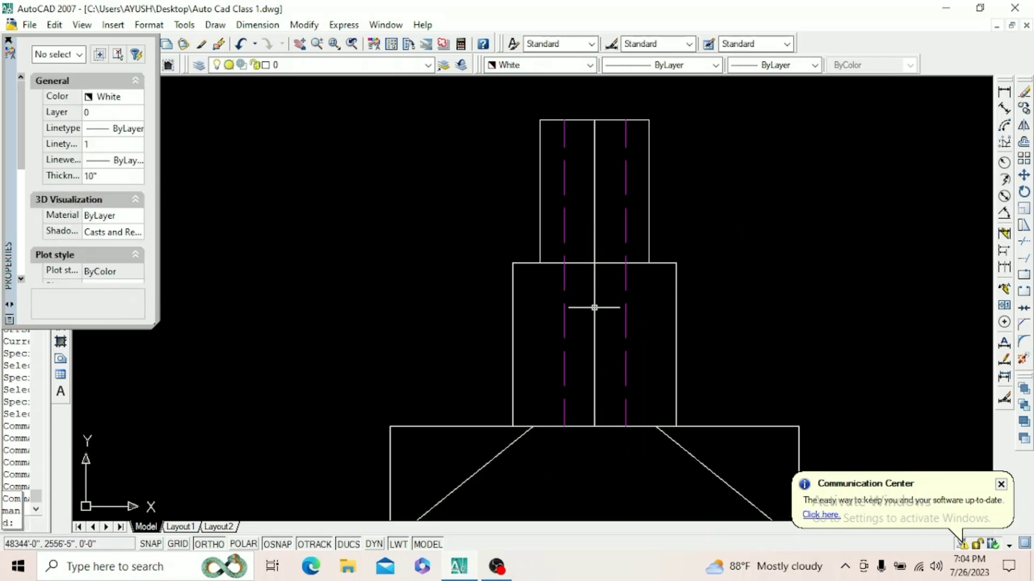
pyautogui.scroll(-3, 597, 301)
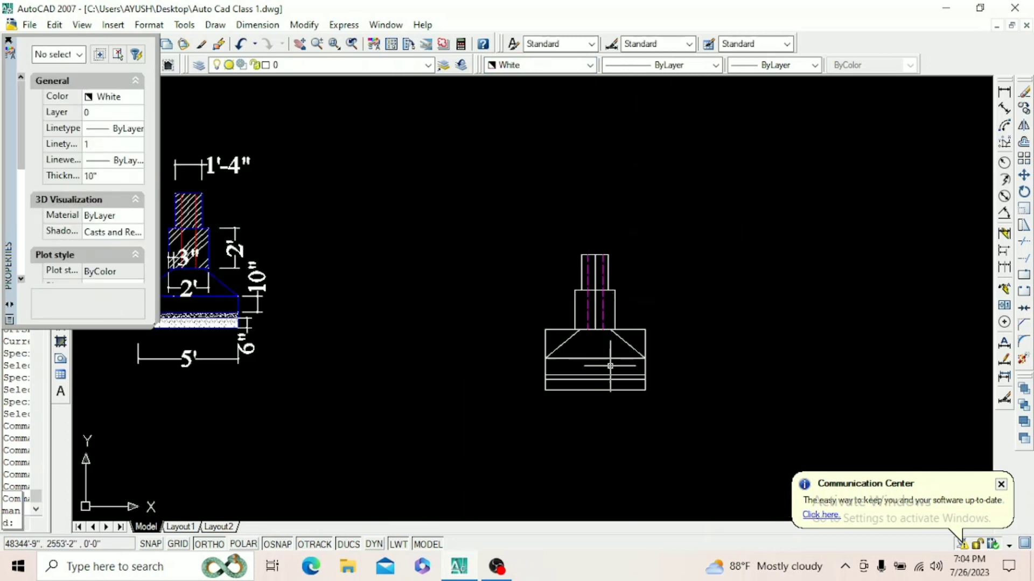
# - Trim away the footing's upper outline outside the two sloped edges, removing both rectangular top corners
pyautogui.scroll(1, 633, 362)
pyautogui.write('tr')
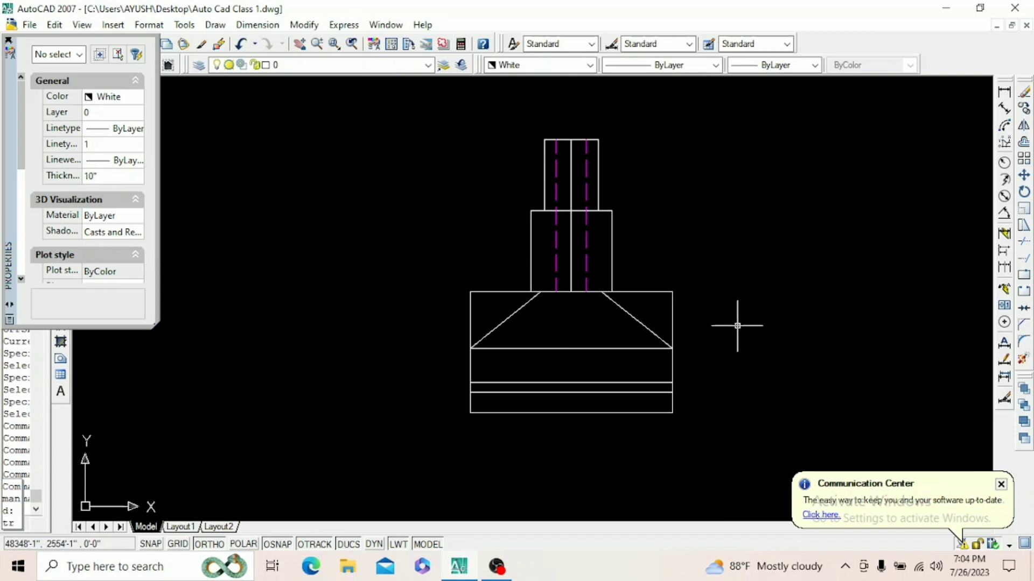
pyautogui.press('Return')
pyautogui.press('Return')
pyautogui.click(662, 292)
pyautogui.click(673, 303)
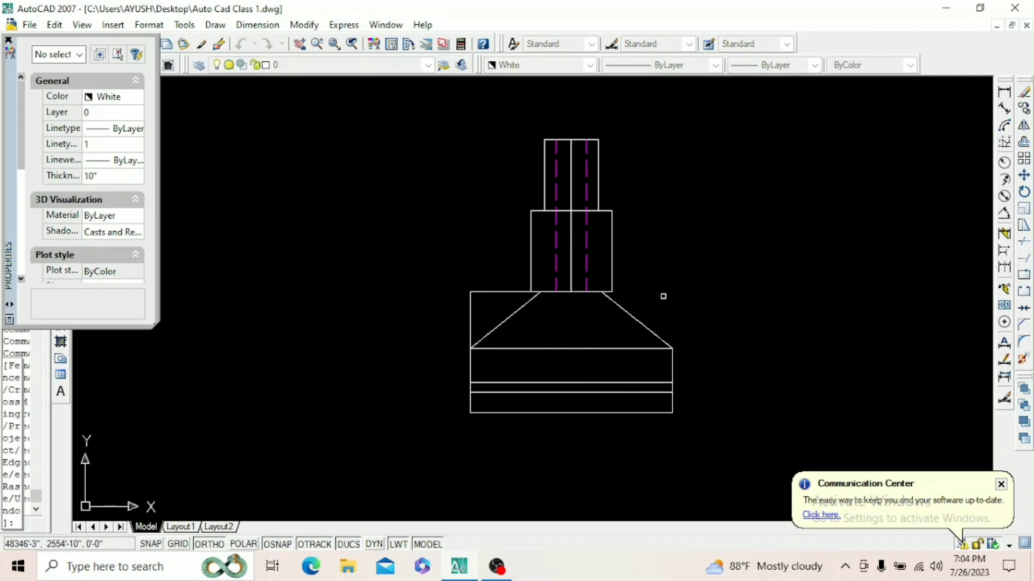
pyautogui.click(488, 310)
pyautogui.click(467, 281)
pyautogui.scroll(-5, 485, 333)
pyautogui.scroll(2, 512, 343)
pyautogui.rightClick(627, 304)
pyautogui.click(644, 317)
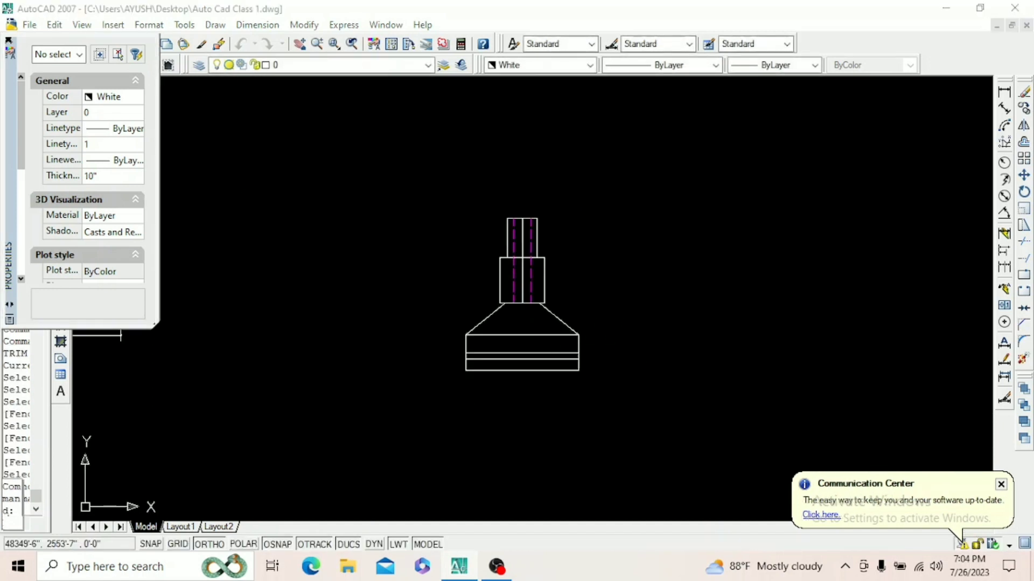
# - Hatch the upper column on both sides of the centre line with the ANSI31 pattern at scale 20
pyautogui.write('h')
pyautogui.press('Return')
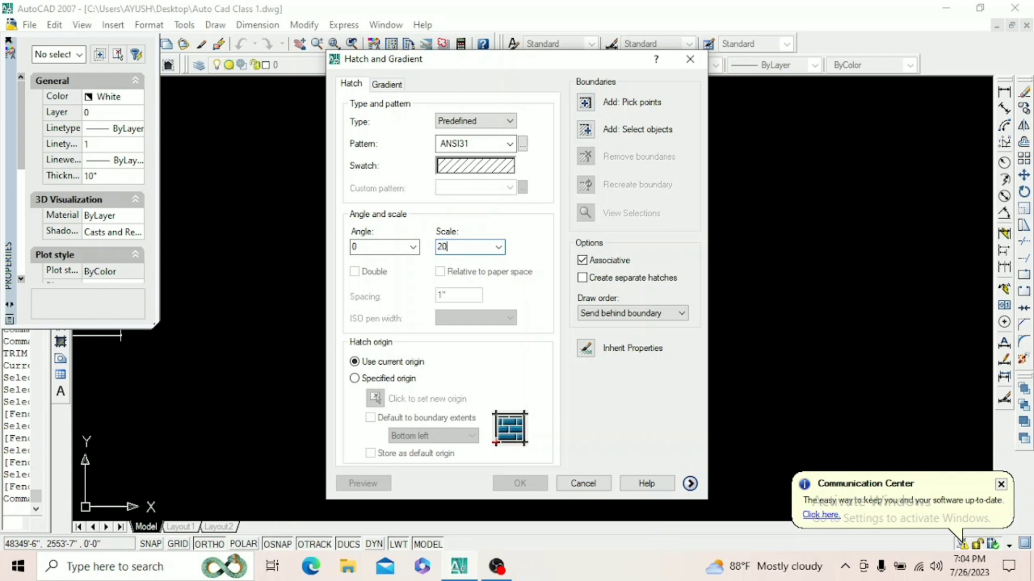
pyautogui.click(585, 102)
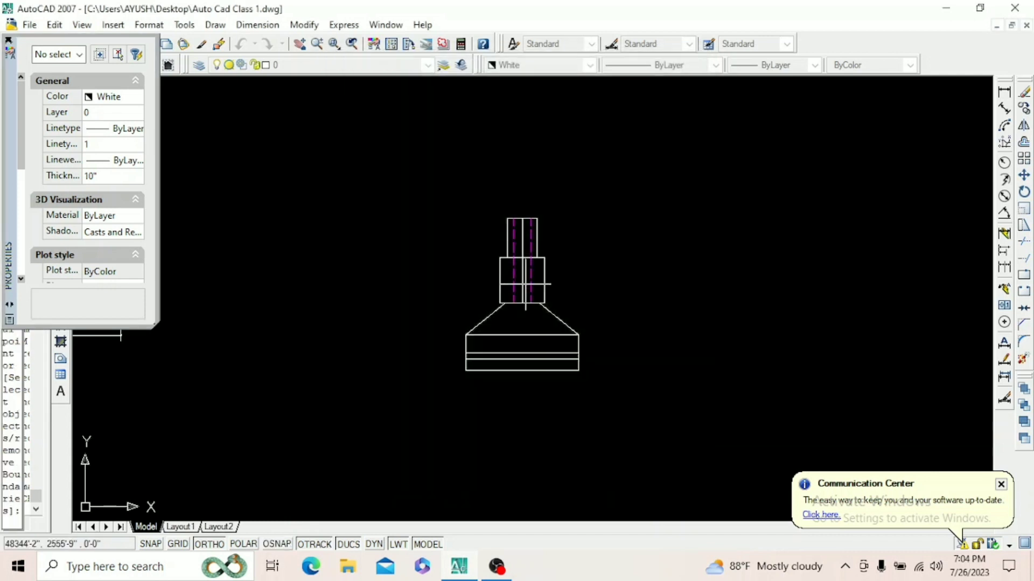
pyautogui.scroll(4, 541, 235)
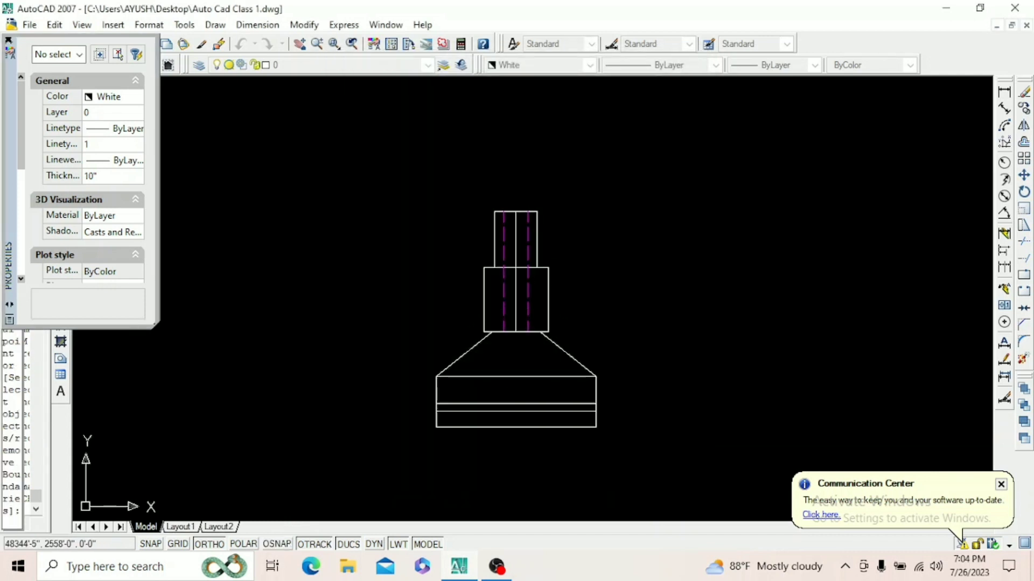
pyautogui.click(527, 231)
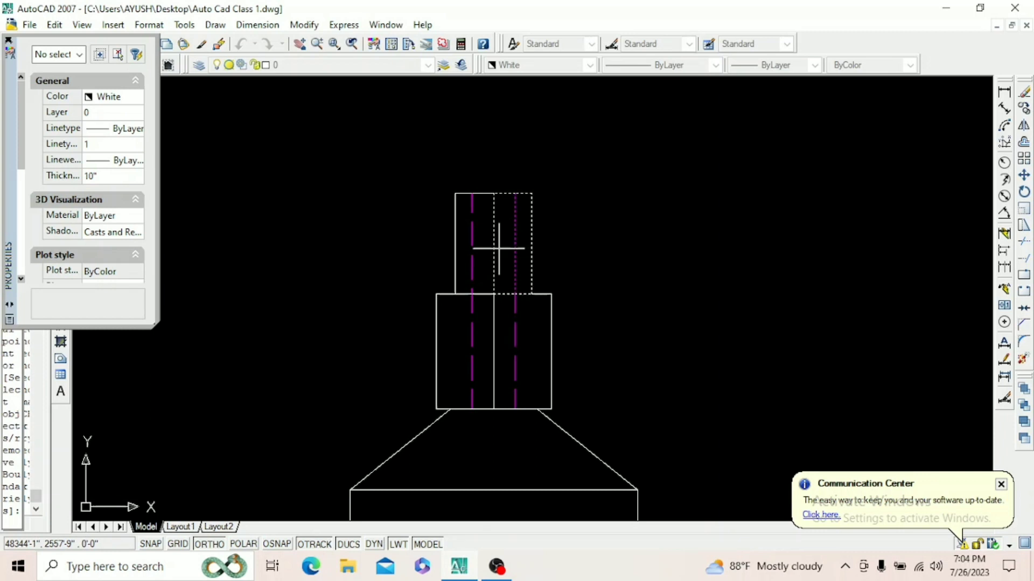
pyautogui.scroll(2, 492, 258)
pyautogui.click(446, 262)
pyautogui.press('Return')
pyautogui.press('Return')
pyautogui.scroll(-2, 590, 226)
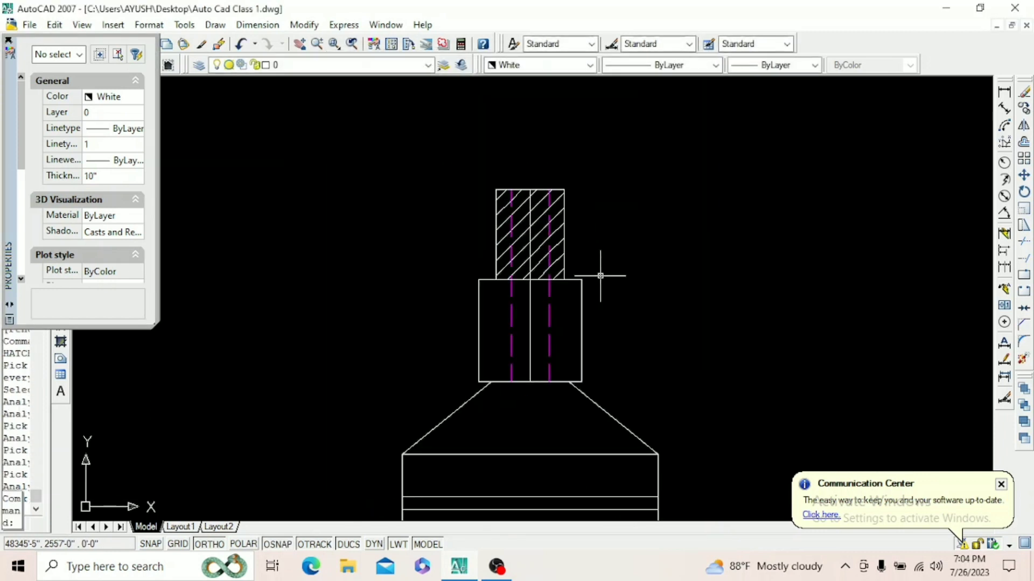
# - Hatch the lower, wider column on both sides of the centre line with the ANSI32 pattern at scale 20
pyautogui.press('Return')
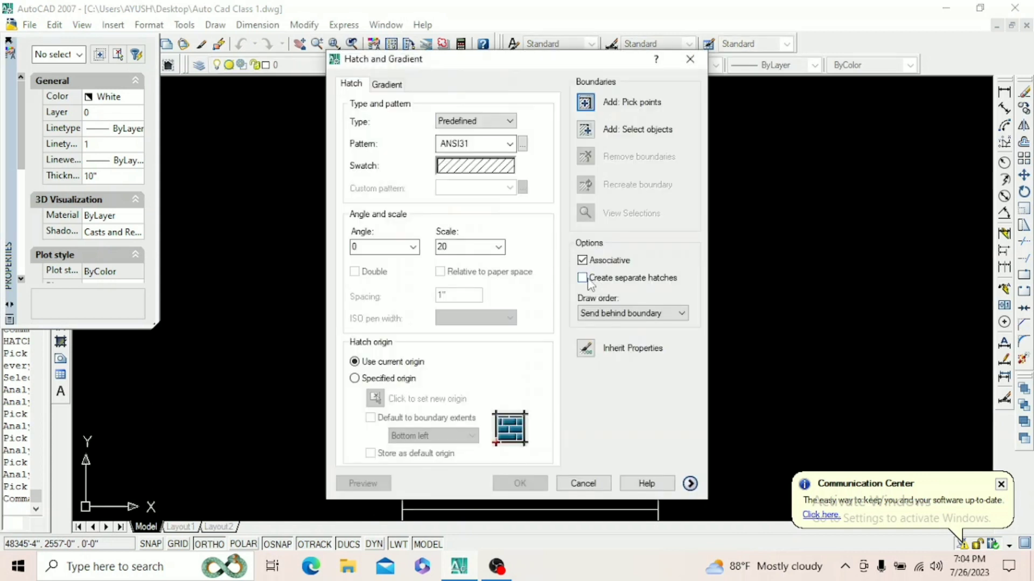
pyautogui.click(495, 161)
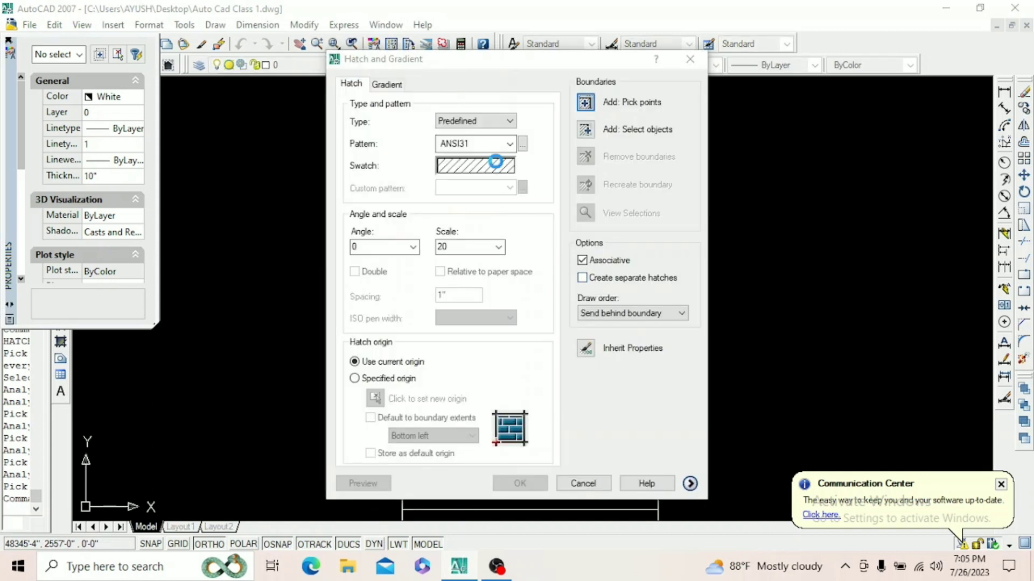
pyautogui.click(485, 174)
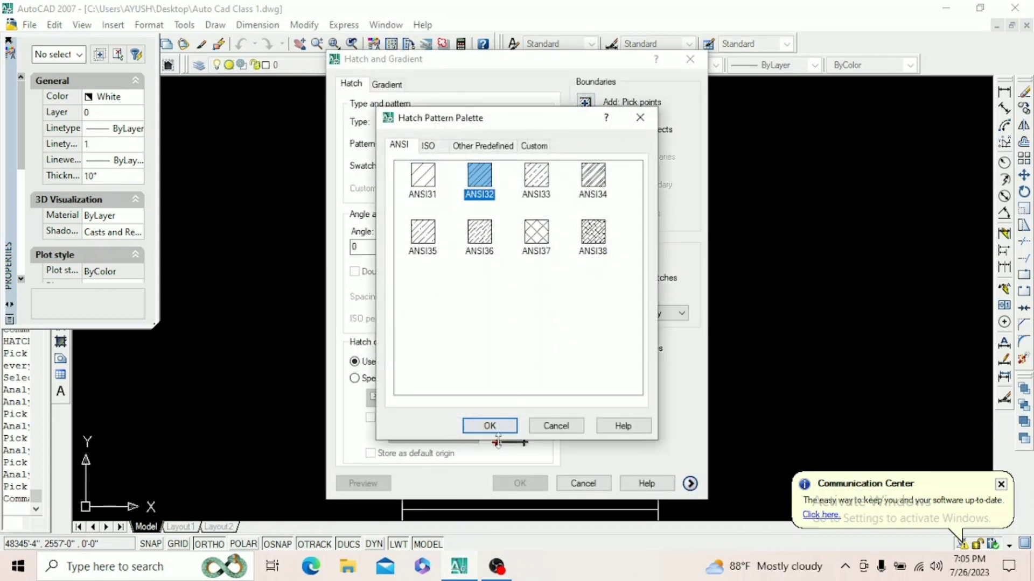
pyautogui.click(490, 426)
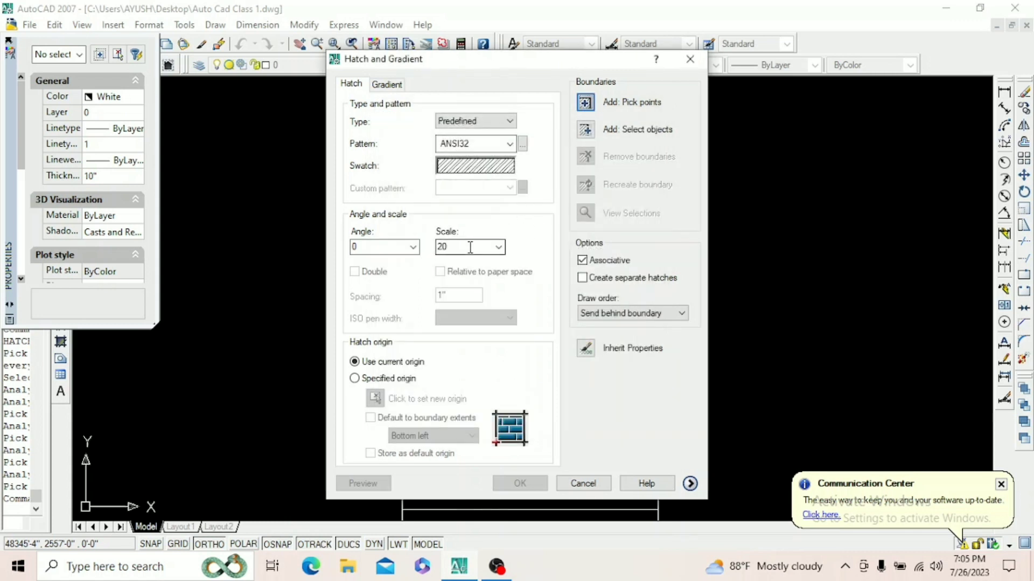
pyautogui.click(591, 107)
pyautogui.click(496, 347)
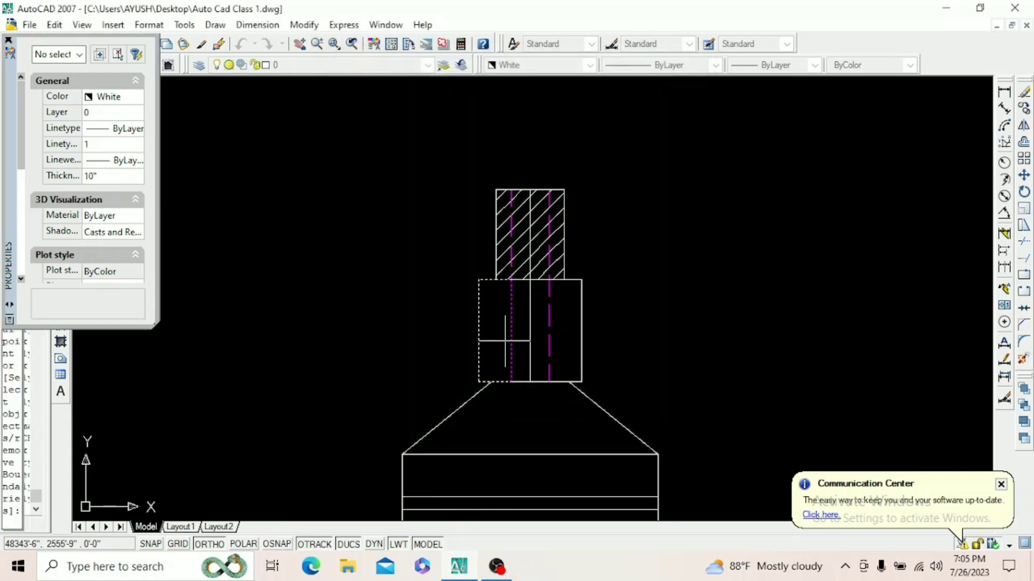
pyautogui.click(568, 341)
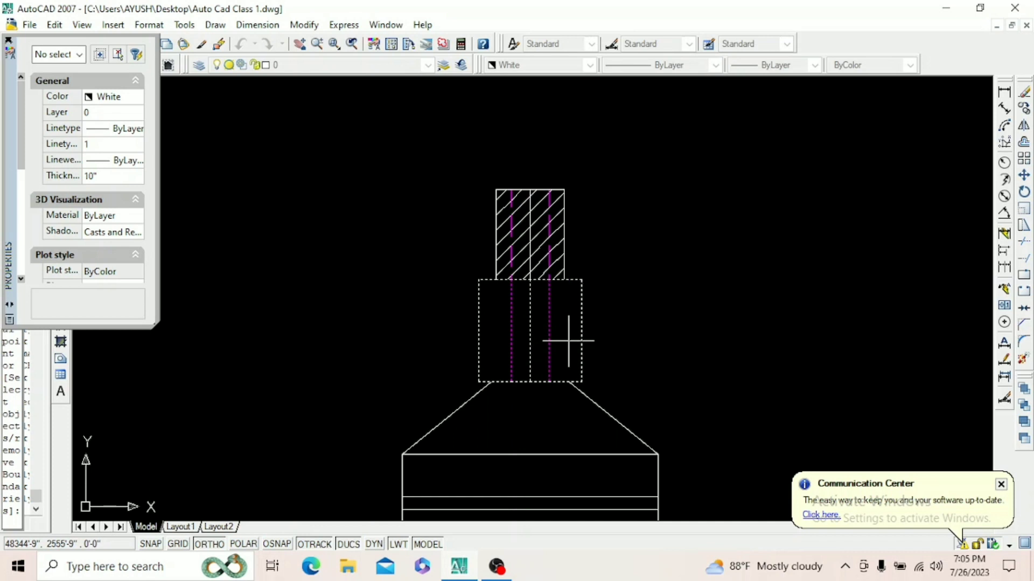
pyautogui.press('Return')
pyautogui.press('Return')
pyautogui.scroll(-6, 596, 238)
pyautogui.scroll(8, 589, 248)
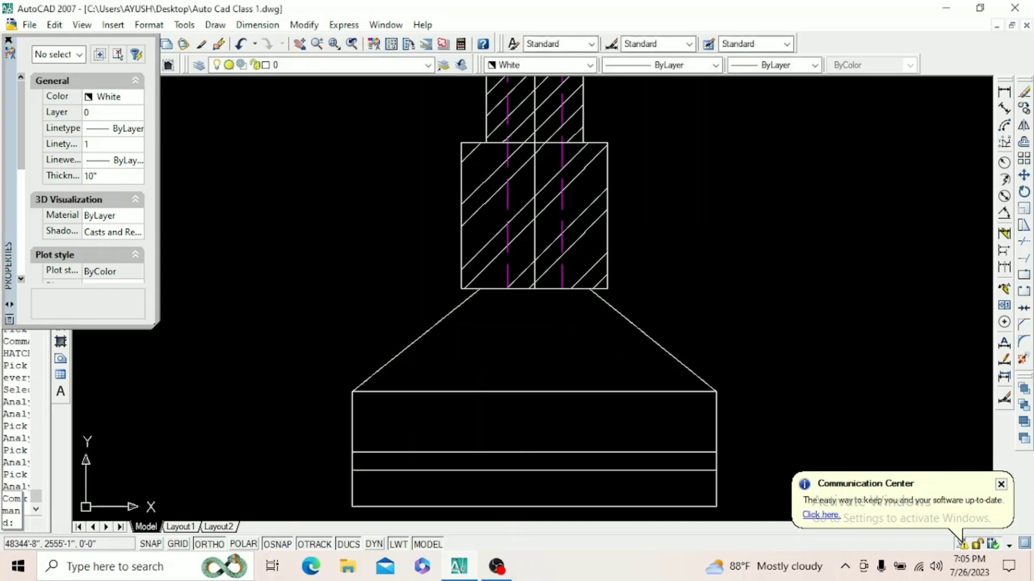
pyautogui.scroll(-4, 598, 360)
pyautogui.scroll(5, 565, 393)
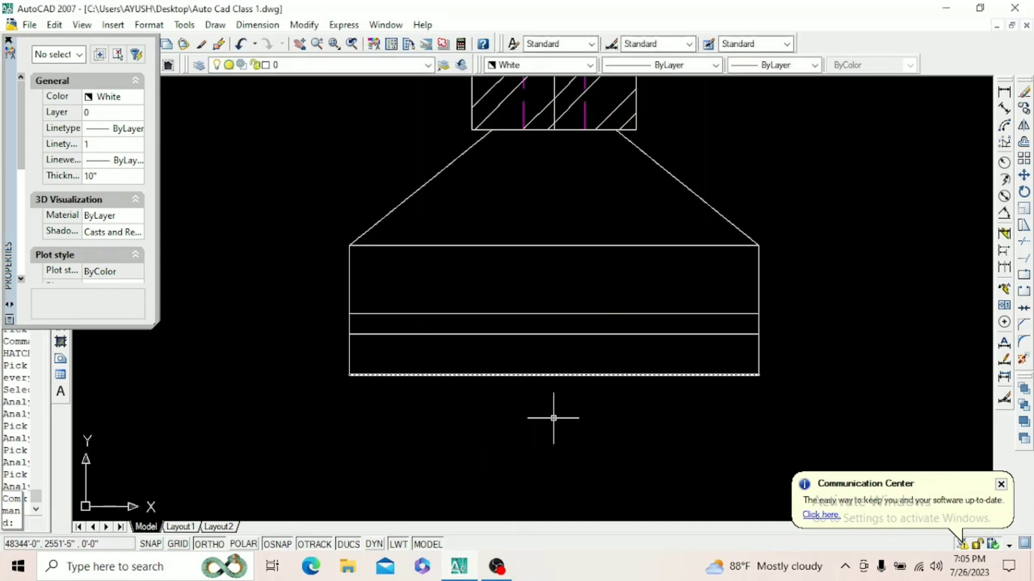
# - Hatch the bottom layer under the footing with the GRAVEL pattern at scale 5
pyautogui.press('Return')
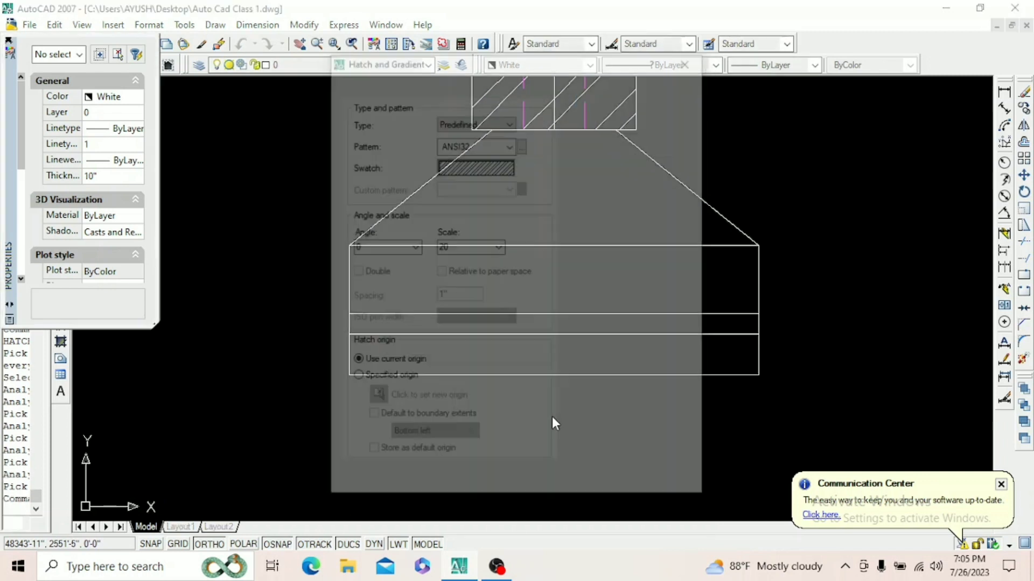
pyautogui.click(476, 162)
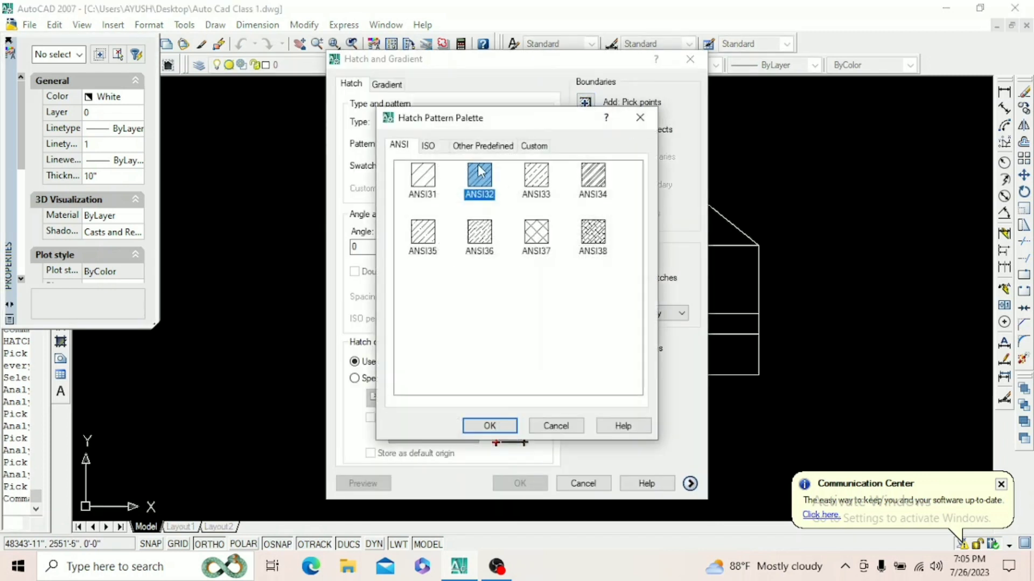
pyautogui.click(467, 149)
pyautogui.scroll(-2, 591, 273)
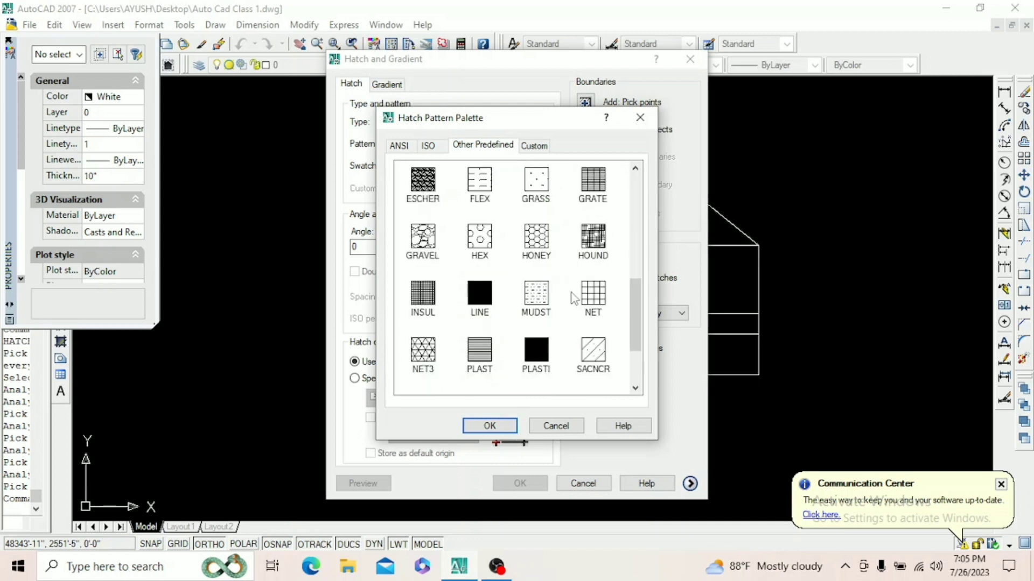
pyautogui.click(436, 258)
pyautogui.click(488, 426)
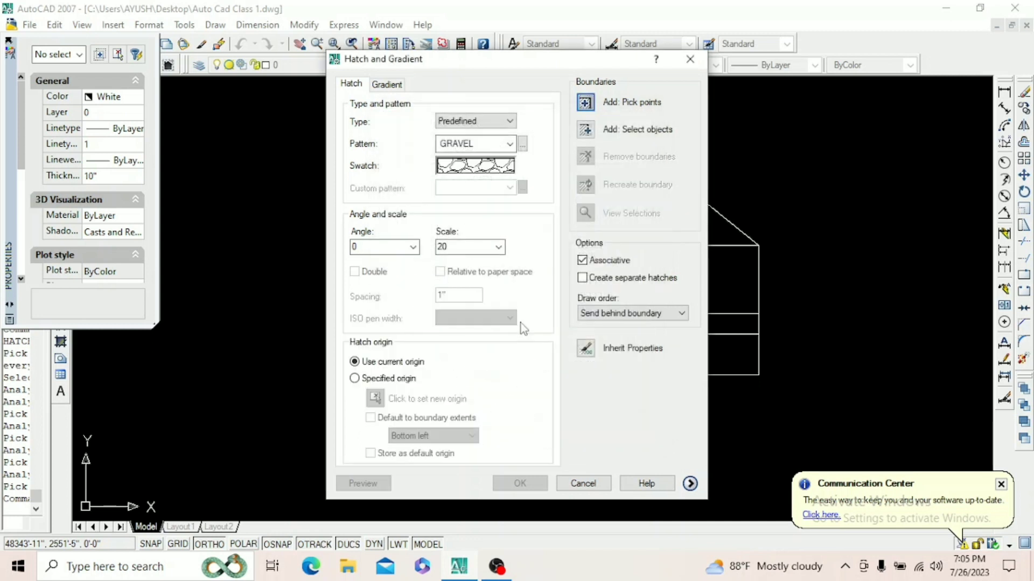
pyautogui.click(585, 102)
pyautogui.click(524, 360)
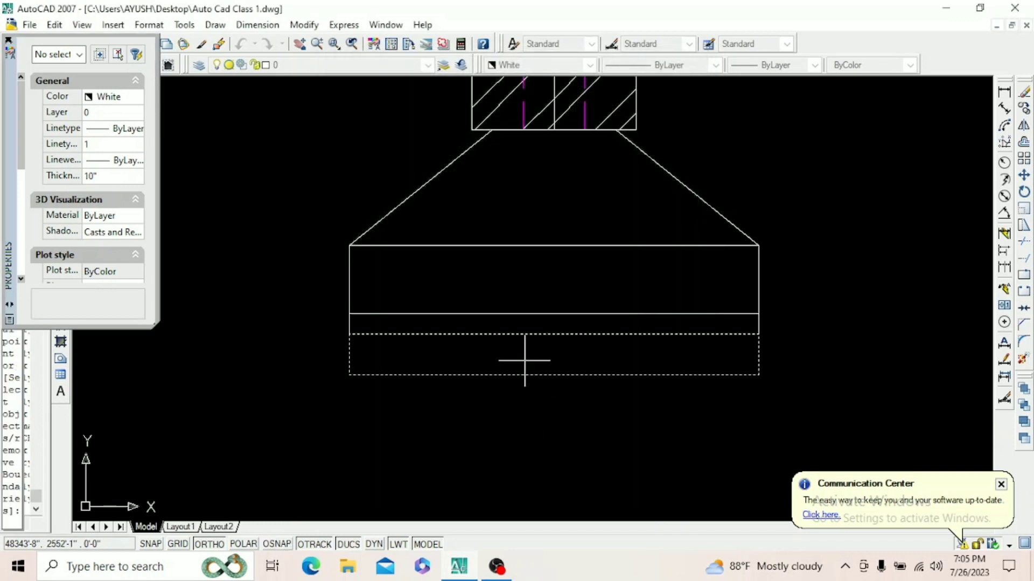
pyautogui.press('Return')
pyautogui.press('Return')
pyautogui.scroll(1, 574, 308)
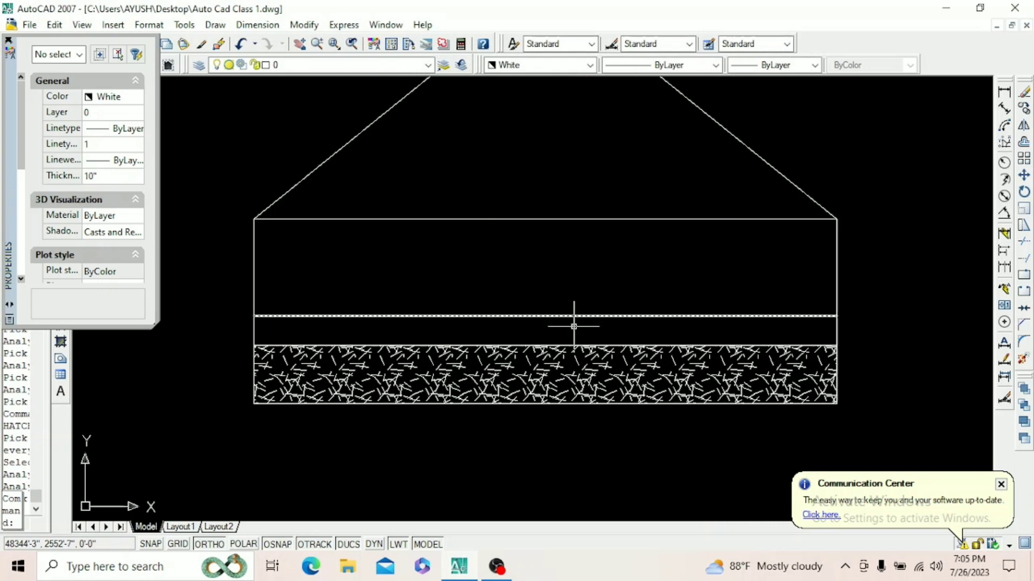
# - Hatch the thin layer above the gravel with the AR-CONC pattern, replacing the preset scale
pyautogui.press('Return')
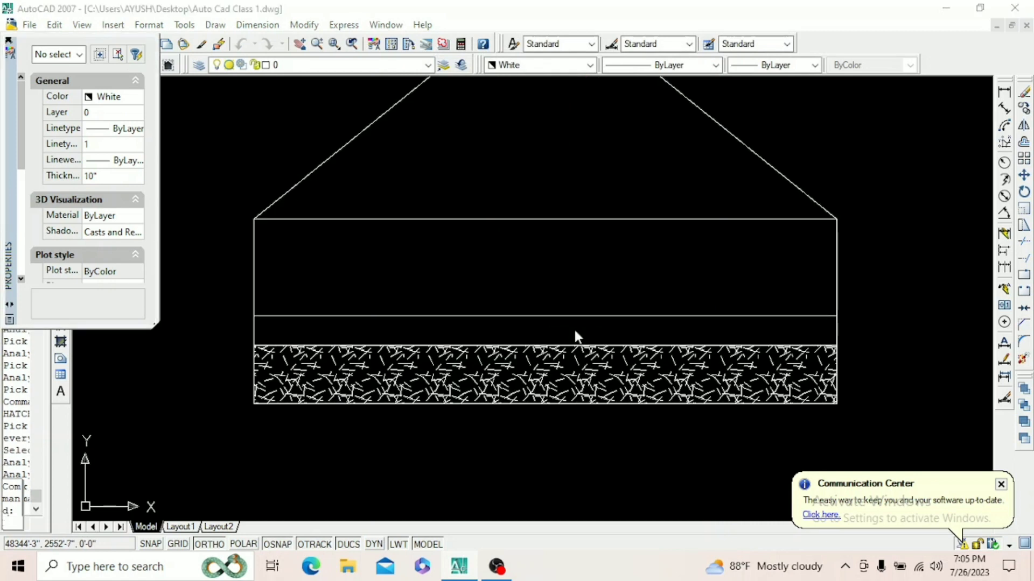
pyautogui.click(480, 168)
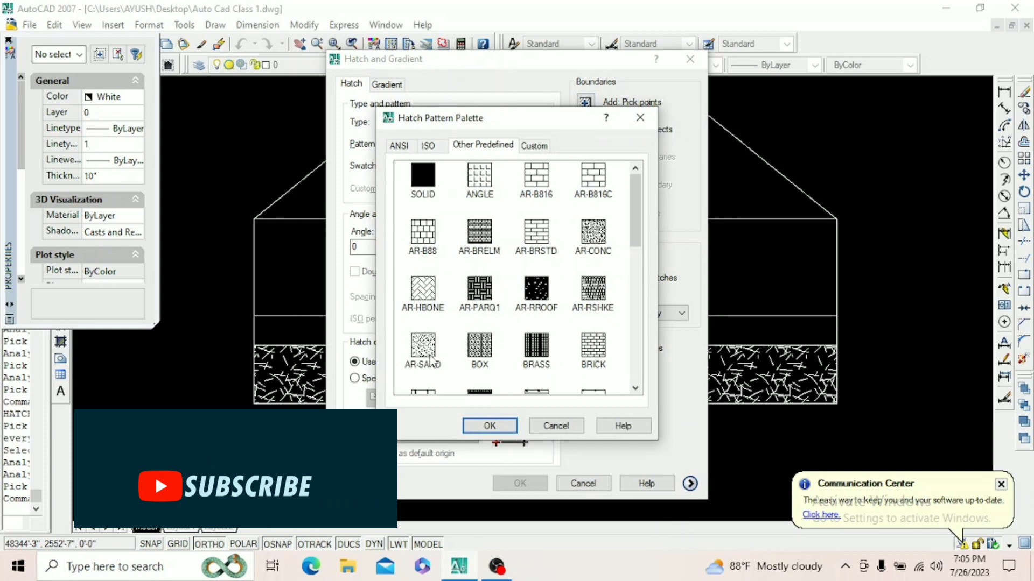
pyautogui.click(593, 233)
pyautogui.click(489, 426)
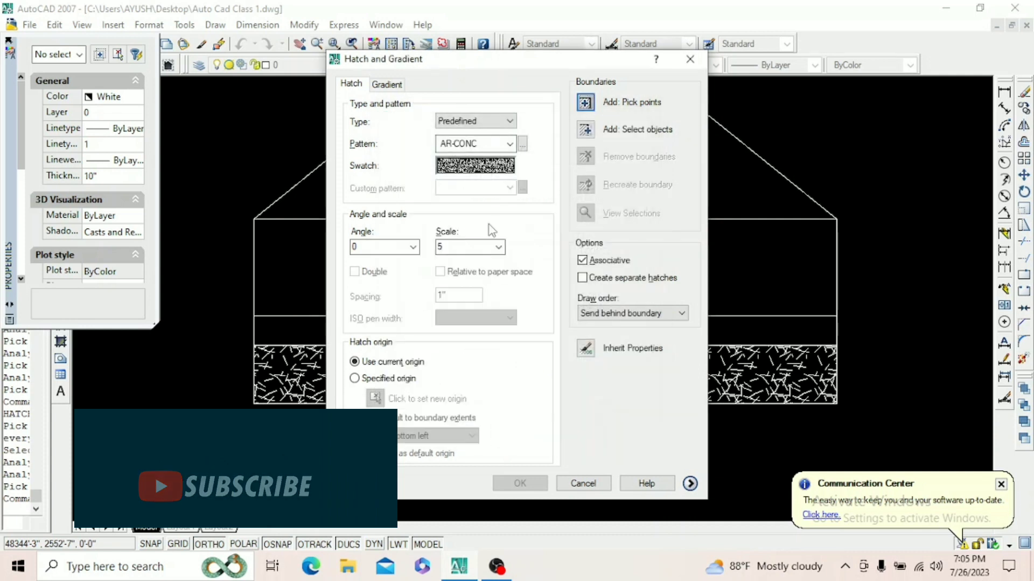
pyautogui.click(458, 246)
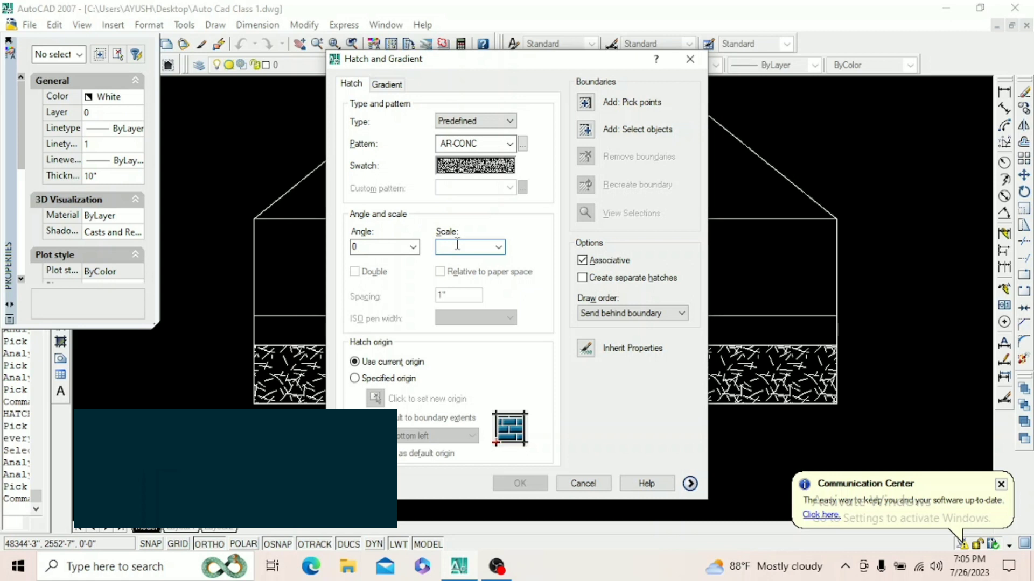
pyautogui.click(585, 101)
pyautogui.click(541, 339)
pyautogui.press('Return')
pyautogui.press('Return')
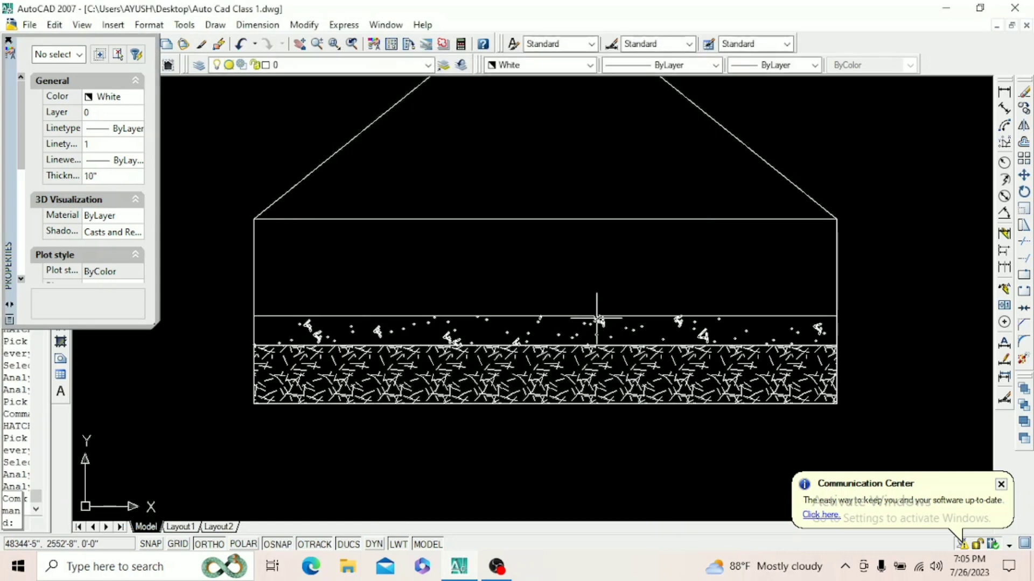
pyautogui.scroll(-4, 593, 345)
pyautogui.scroll(-4, 593, 364)
pyautogui.scroll(3, 604, 341)
pyautogui.scroll(-3, 597, 350)
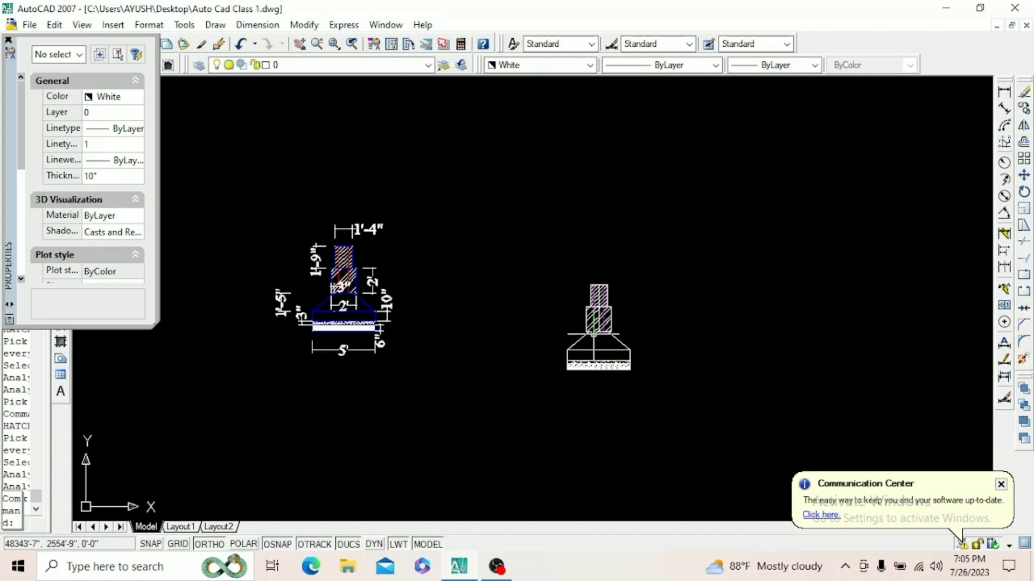
# - Select the footing, bottom-layer and both column outlines of the new section and set their colour to blue
pyautogui.scroll(3, 582, 357)
pyautogui.scroll(2, 770, 387)
pyautogui.click(778, 362)
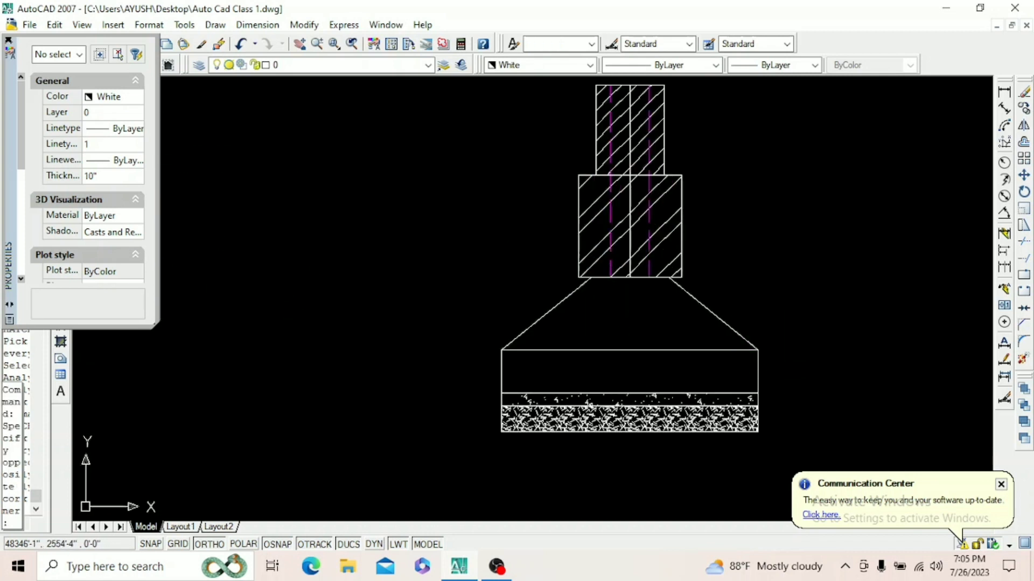
pyautogui.click(734, 310)
pyautogui.click(526, 377)
pyautogui.click(476, 319)
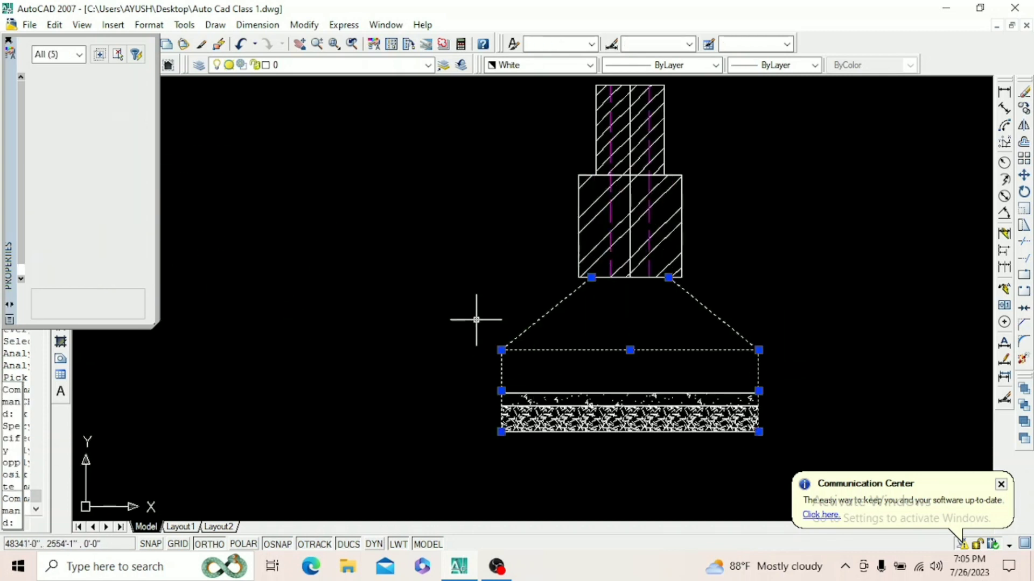
pyautogui.scroll(2, 545, 432)
pyautogui.scroll(2, 562, 404)
pyautogui.click(577, 358)
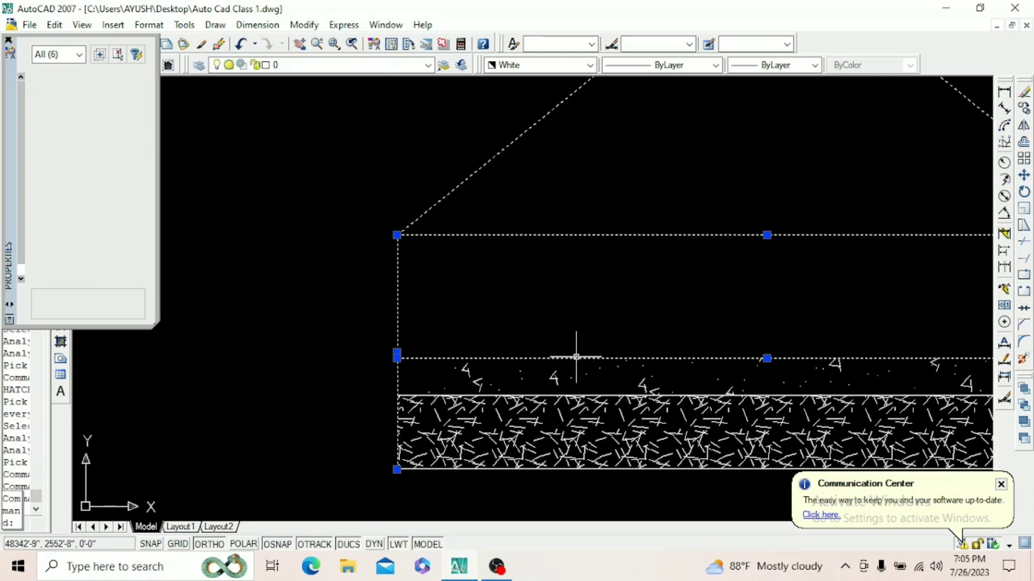
pyautogui.click(603, 396)
pyautogui.scroll(-2, 527, 437)
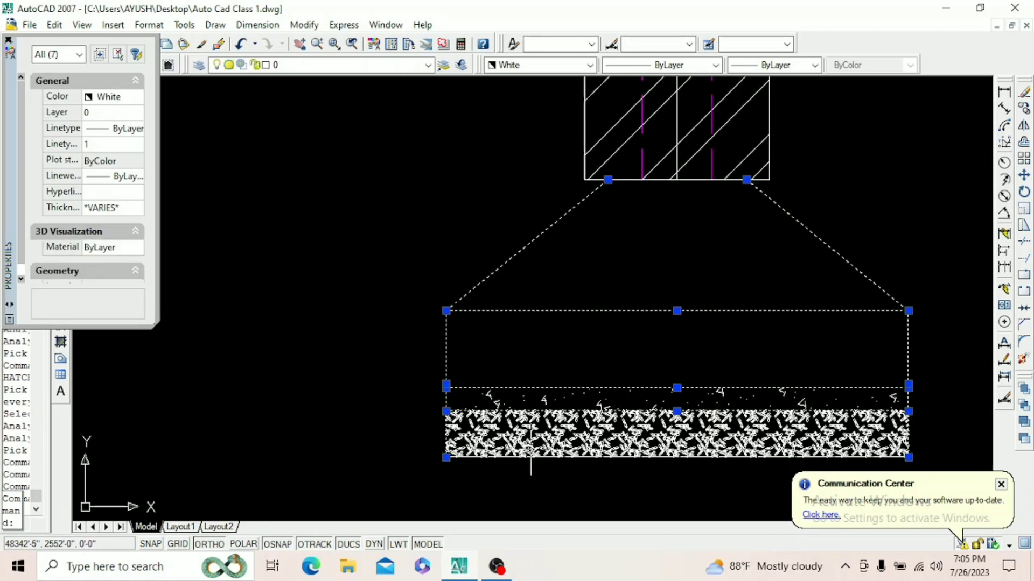
pyautogui.click(526, 456)
pyautogui.scroll(-2, 568, 421)
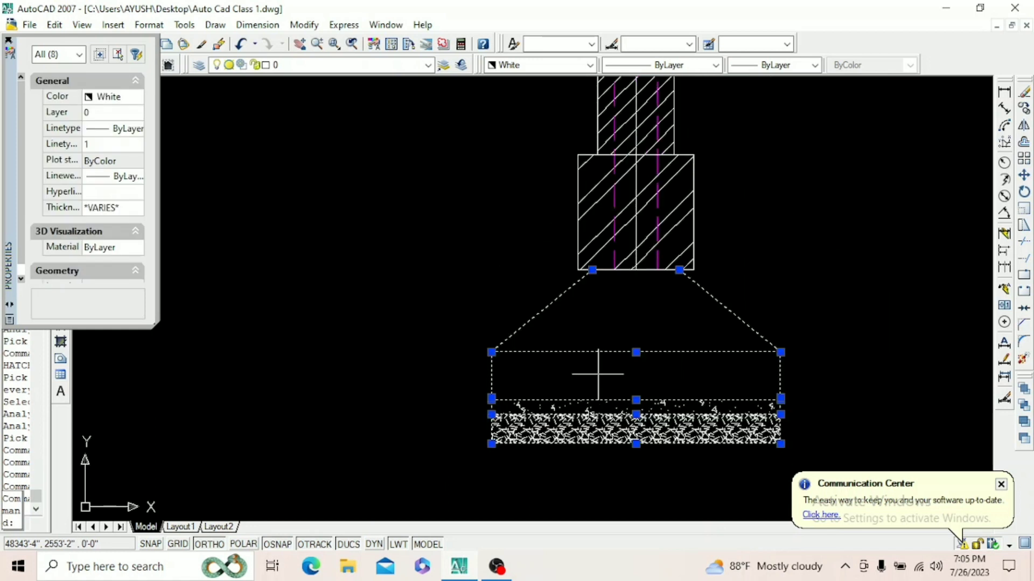
pyautogui.click(693, 178)
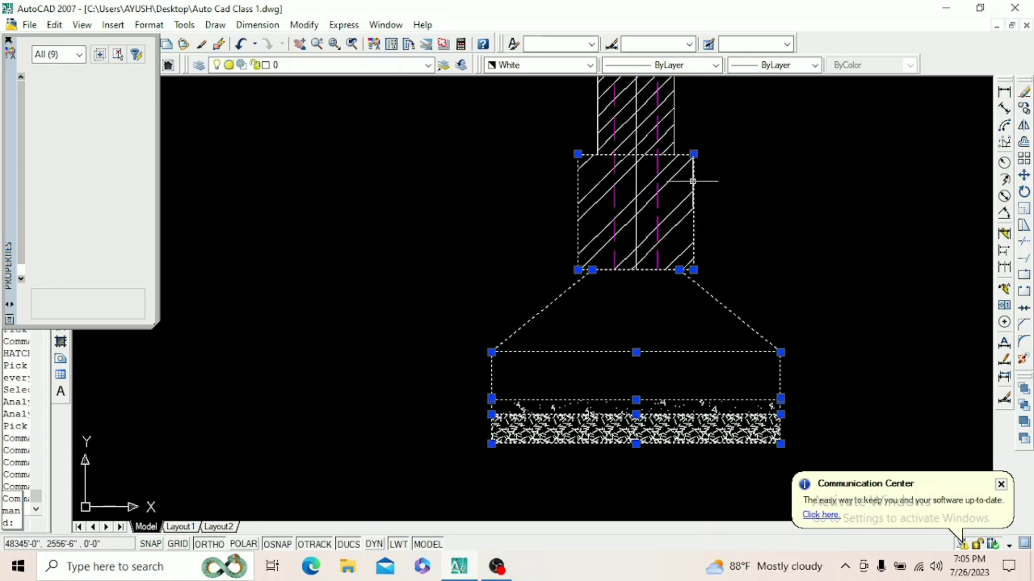
pyautogui.scroll(-2, 619, 334)
pyautogui.scroll(3, 660, 189)
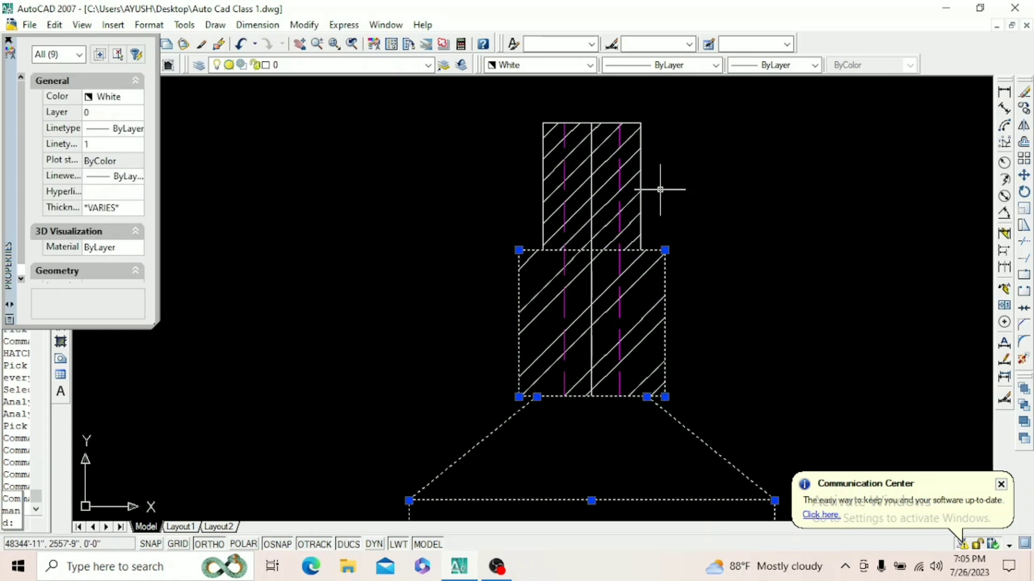
pyautogui.click(635, 122)
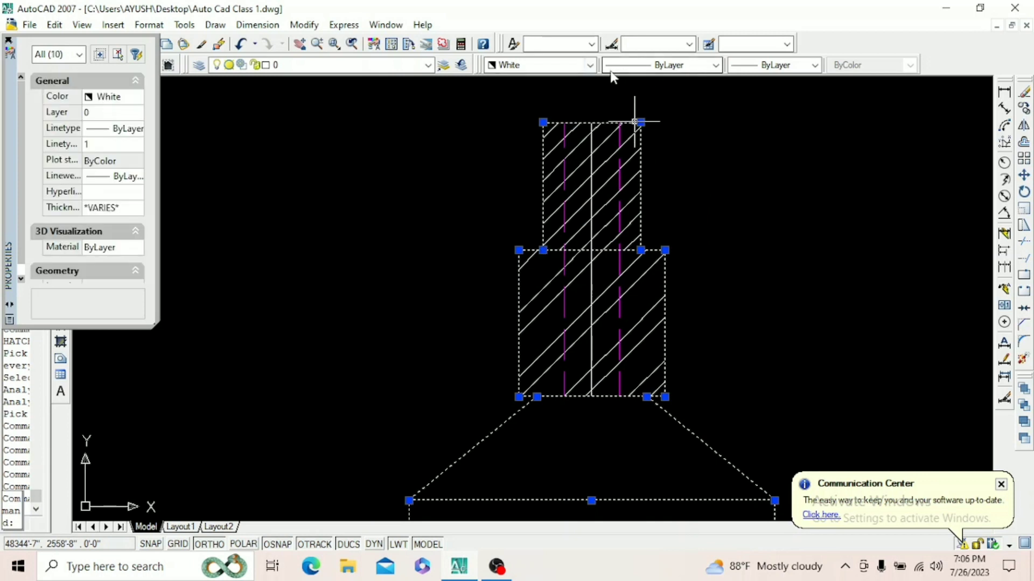
pyautogui.click(559, 65)
pyautogui.click(519, 104)
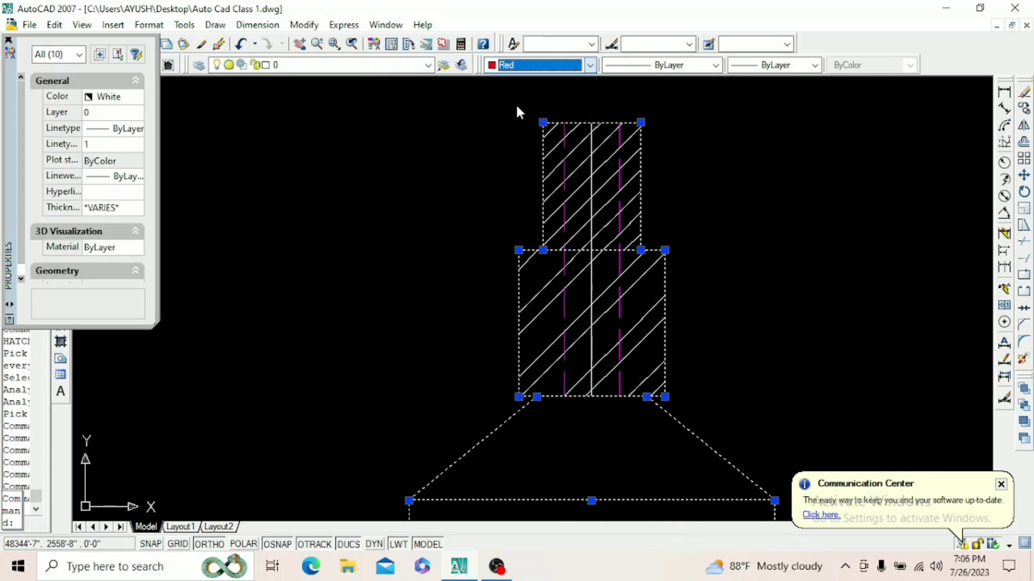
pyautogui.click(563, 65)
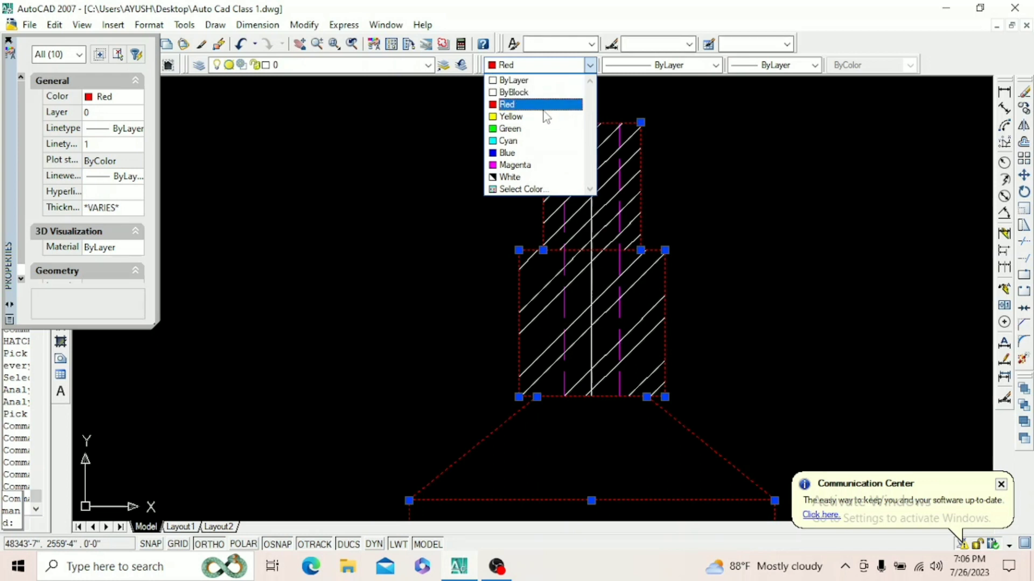
pyautogui.click(536, 130)
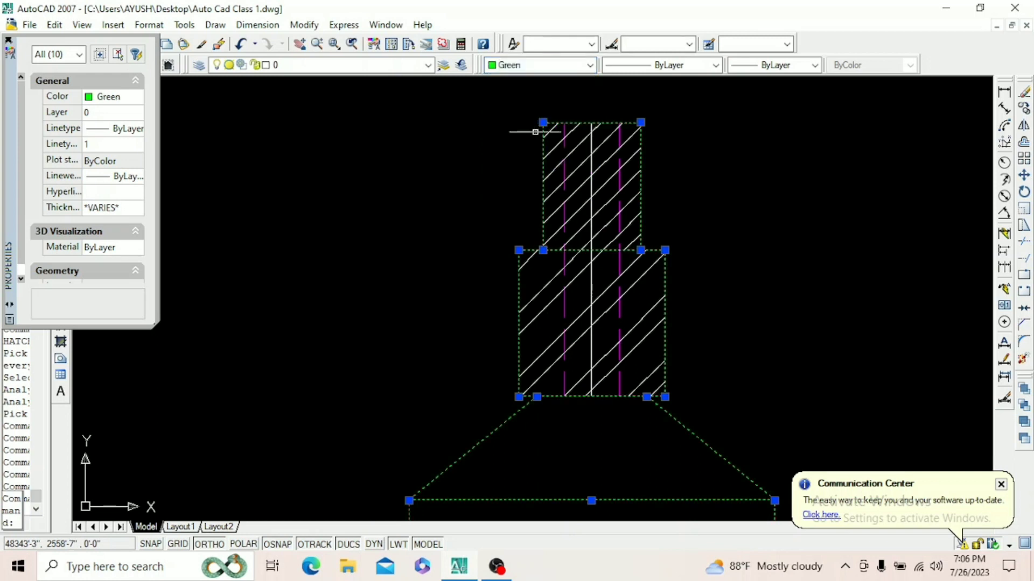
pyautogui.click(556, 67)
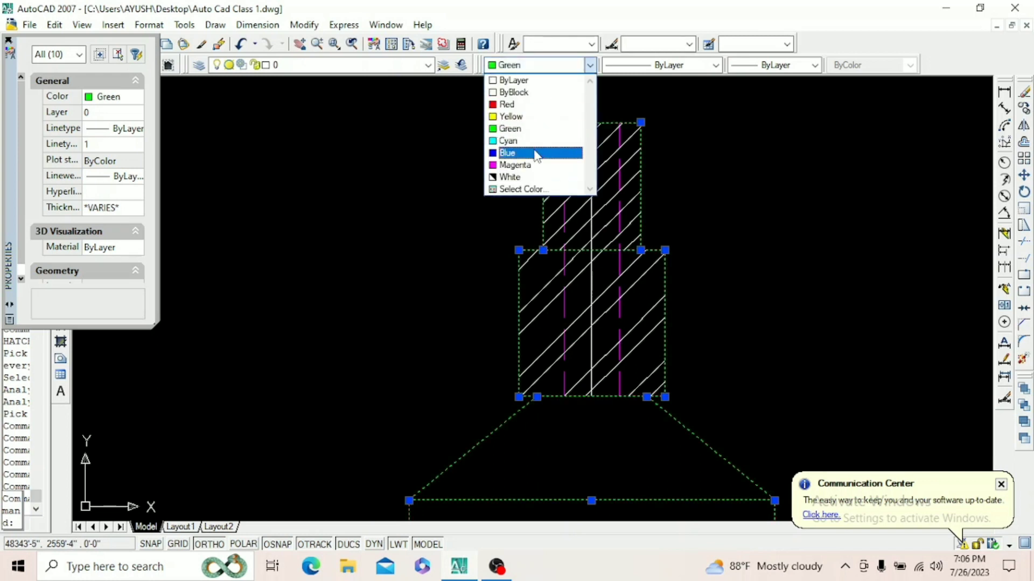
pyautogui.click(536, 153)
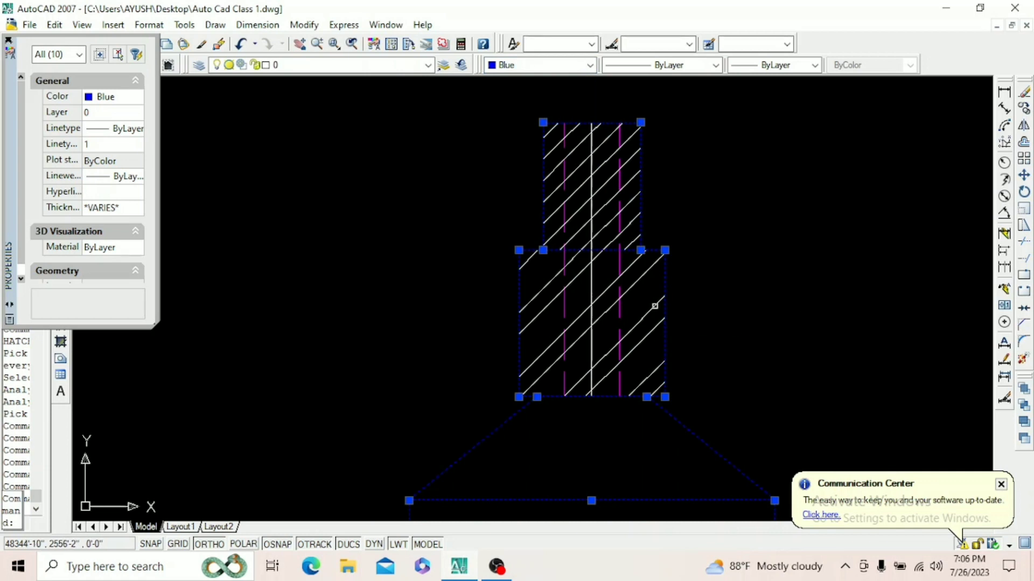
# - Add the upper column hatch to the selected outlines and set the whole selection to index colour 250
pyautogui.scroll(-4, 612, 246)
pyautogui.scroll(4, 612, 243)
pyautogui.click(602, 204)
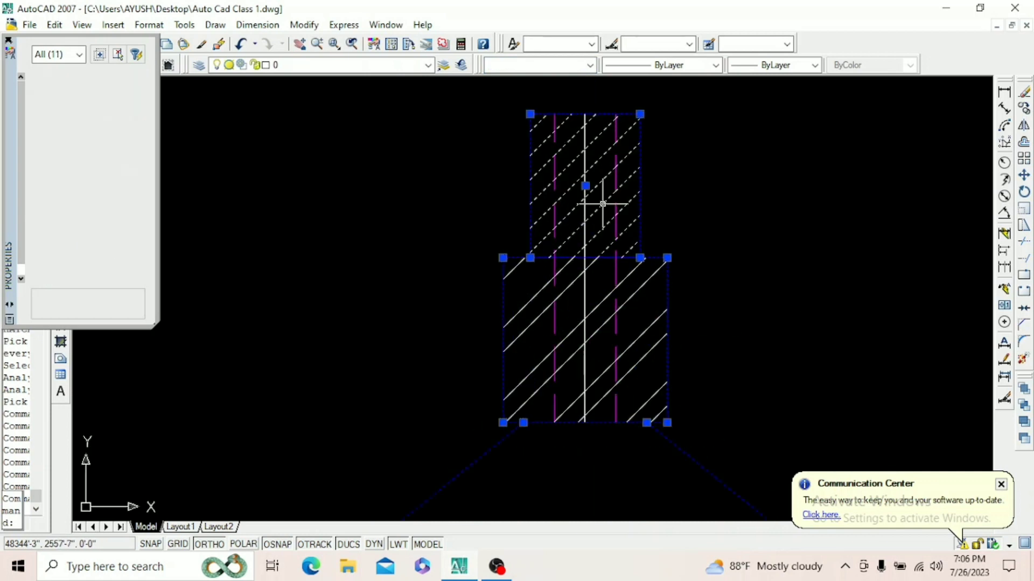
pyautogui.click(554, 65)
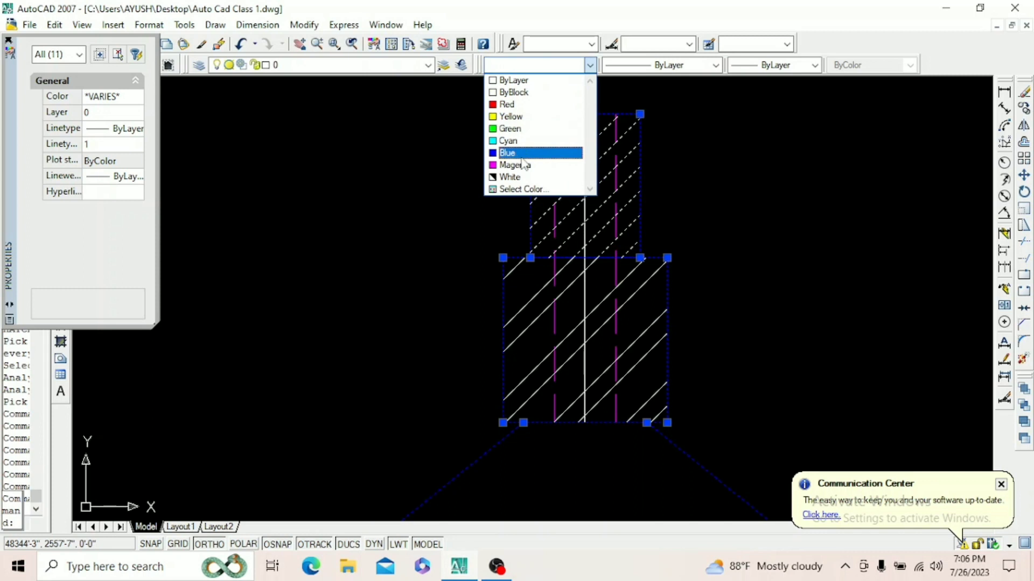
pyautogui.click(527, 189)
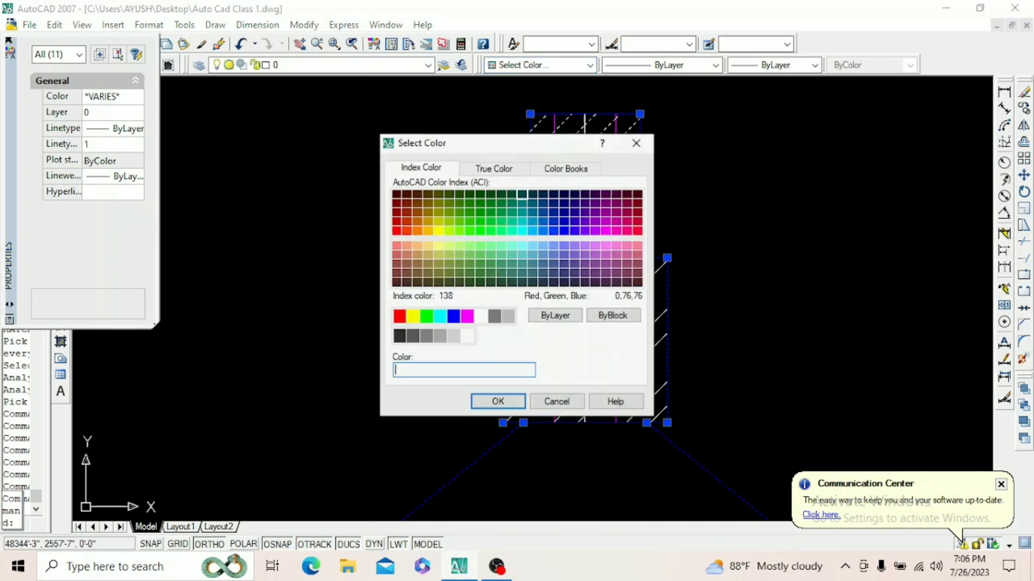
pyautogui.click(413, 336)
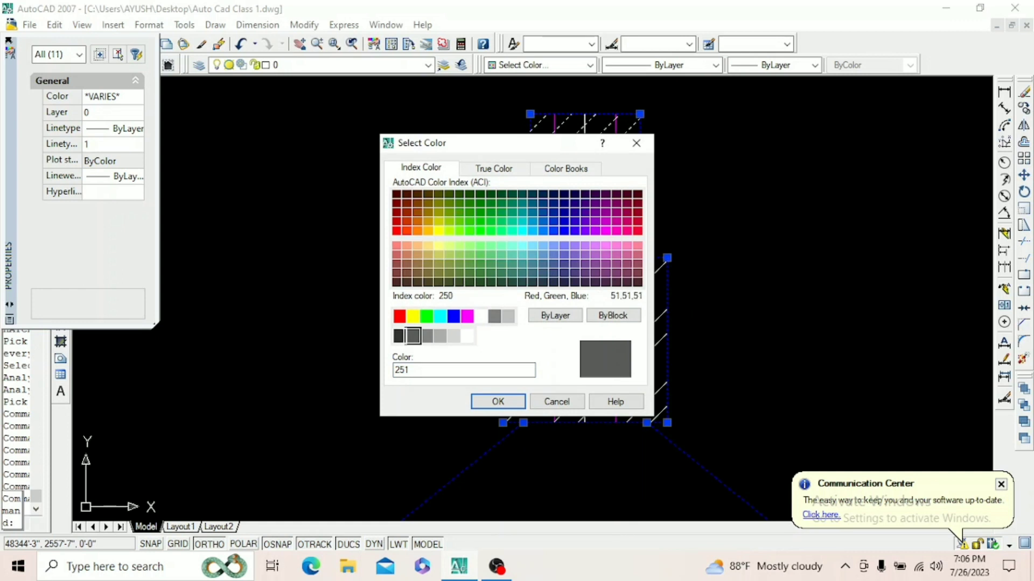
pyautogui.click(399, 336)
pyautogui.click(496, 402)
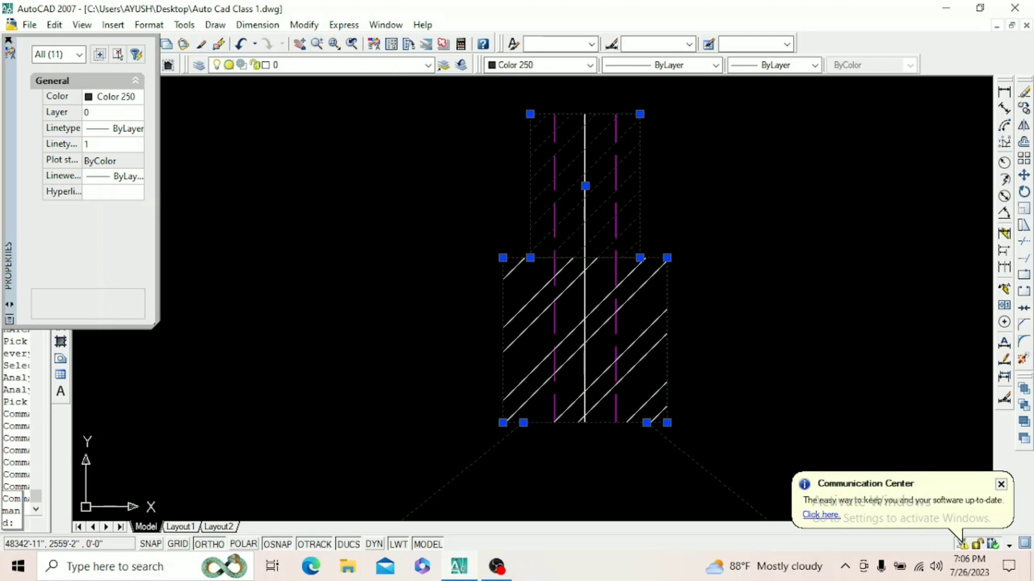
# - Match the lower column's hatch to the properties of the upper column's hatch
pyautogui.click(202, 44)
pyautogui.click(626, 175)
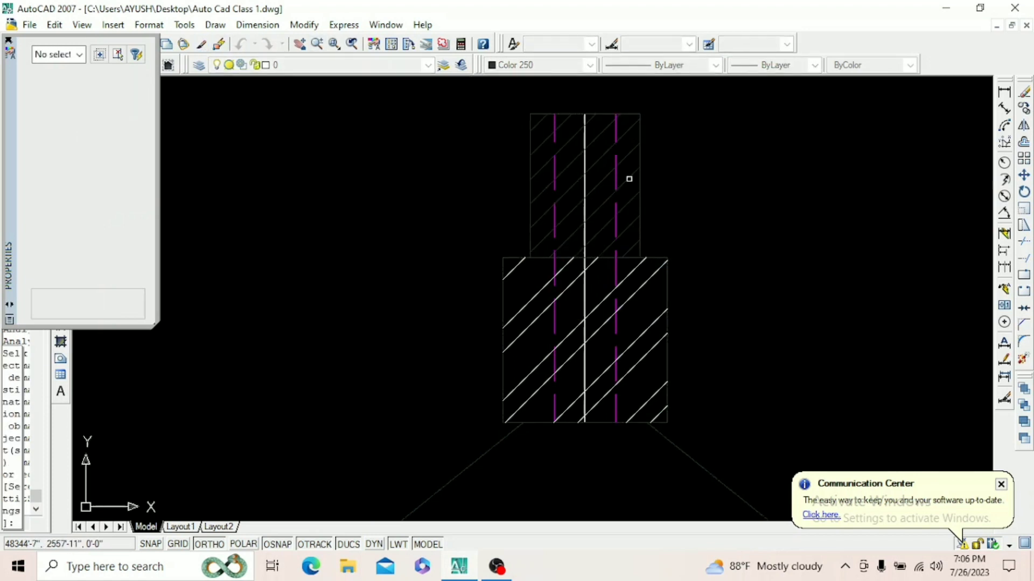
pyautogui.click(635, 295)
pyautogui.scroll(-1, 591, 228)
pyautogui.scroll(-3, 582, 228)
pyautogui.scroll(4, 592, 280)
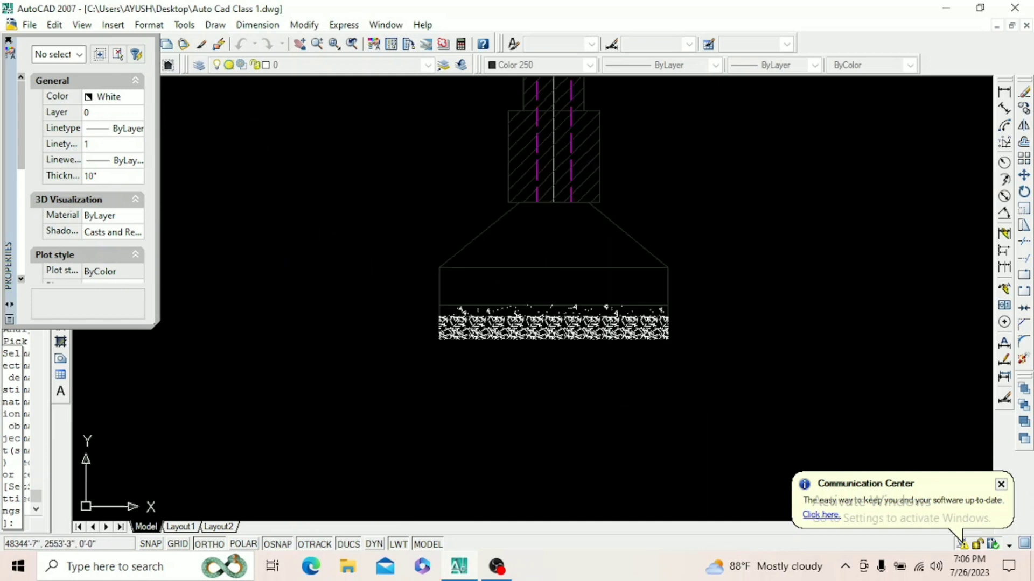
pyautogui.rightClick(750, 236)
pyautogui.click(777, 242)
# - Set the colour of the footing's right sloped edge to blue
pyautogui.scroll(-4, 685, 341)
pyautogui.scroll(3, 685, 341)
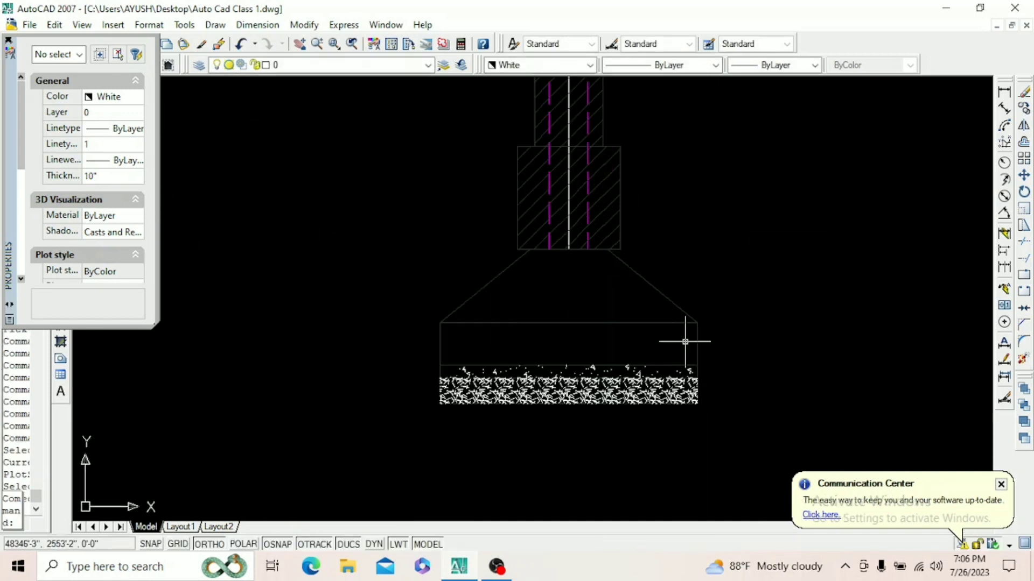
pyautogui.click(636, 273)
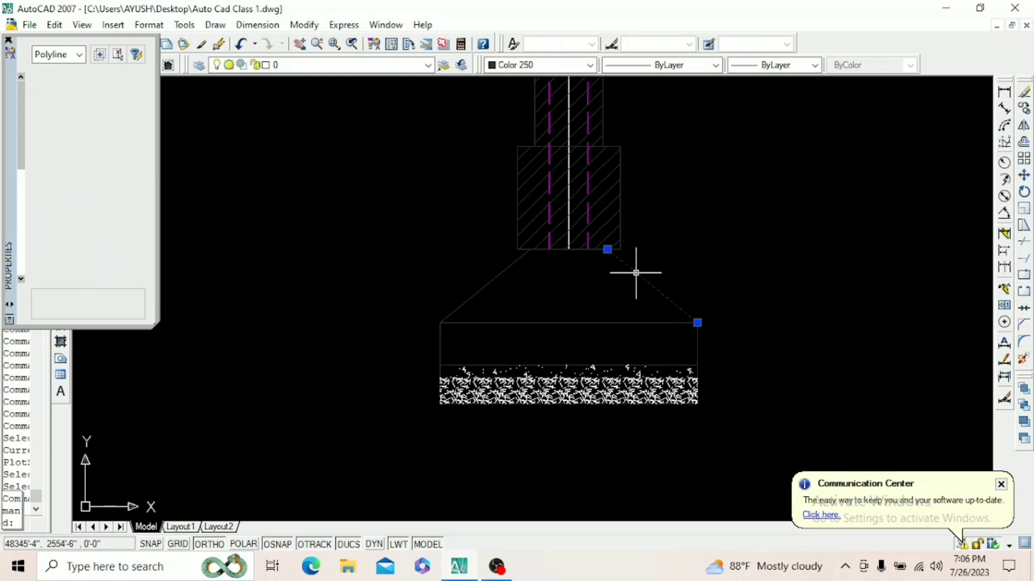
pyautogui.click(590, 65)
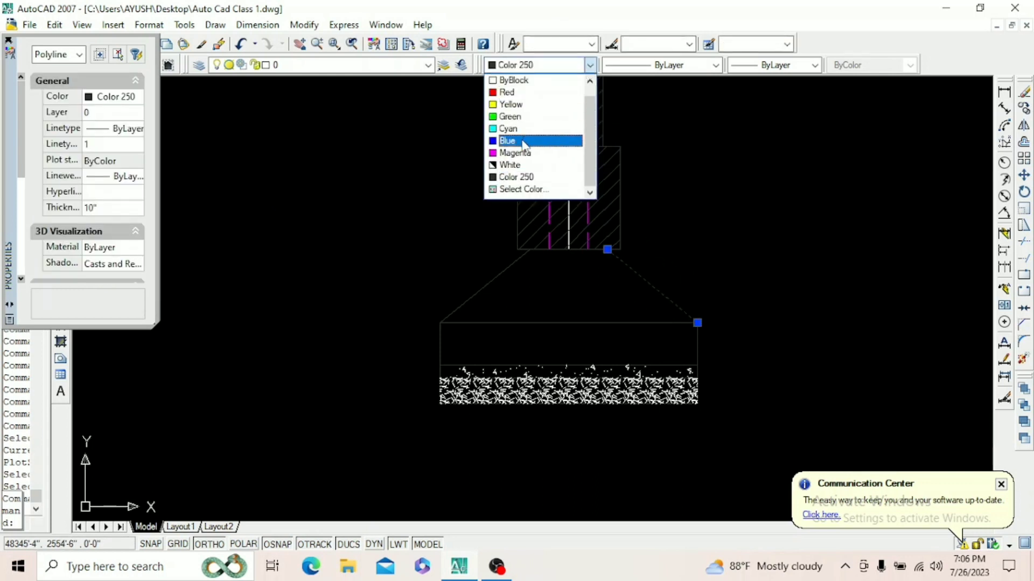
pyautogui.click(525, 141)
# - Match the blue sloped edge's properties onto the footing's side lines, top line and left sloped edge
pyautogui.click(200, 45)
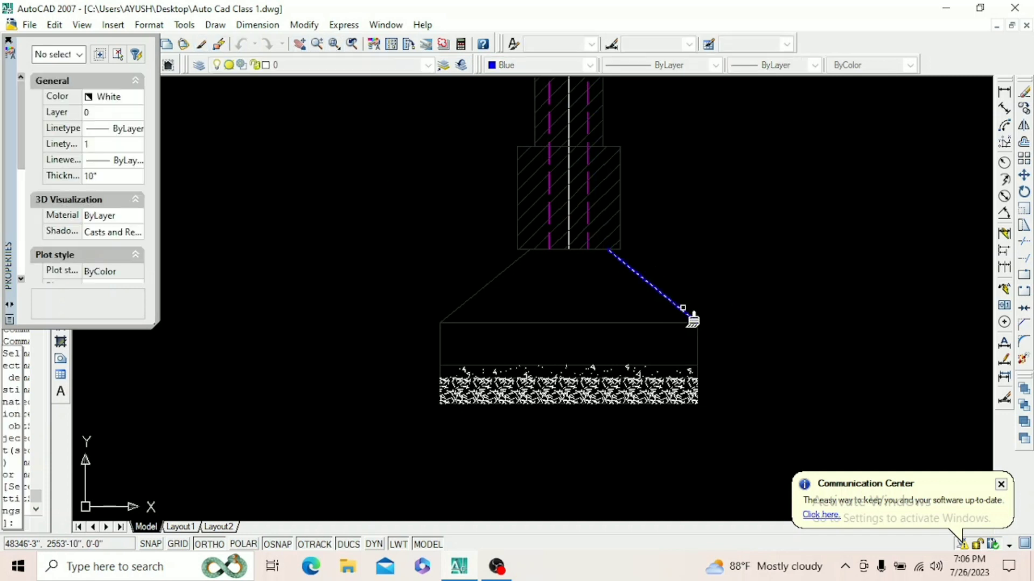
pyautogui.click(713, 346)
pyautogui.click(677, 308)
pyautogui.click(543, 316)
pyautogui.click(452, 258)
pyautogui.click(475, 351)
pyautogui.click(443, 346)
# - Match the same blue properties onto the line between the concrete and gravel layers and the gravel's bottom line
pyautogui.scroll(4, 468, 368)
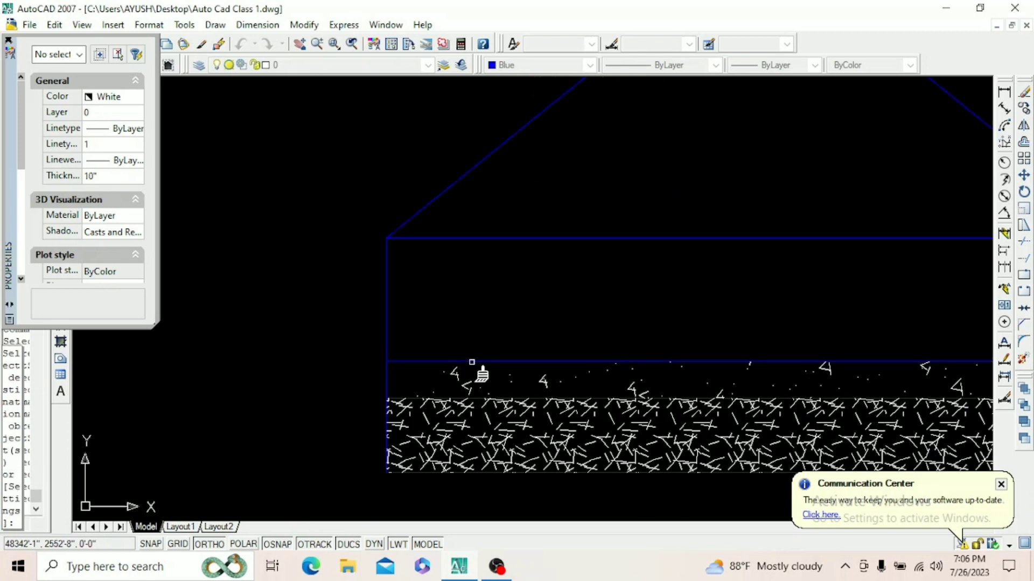
pyautogui.scroll(-2, 482, 373)
pyautogui.scroll(3, 517, 385)
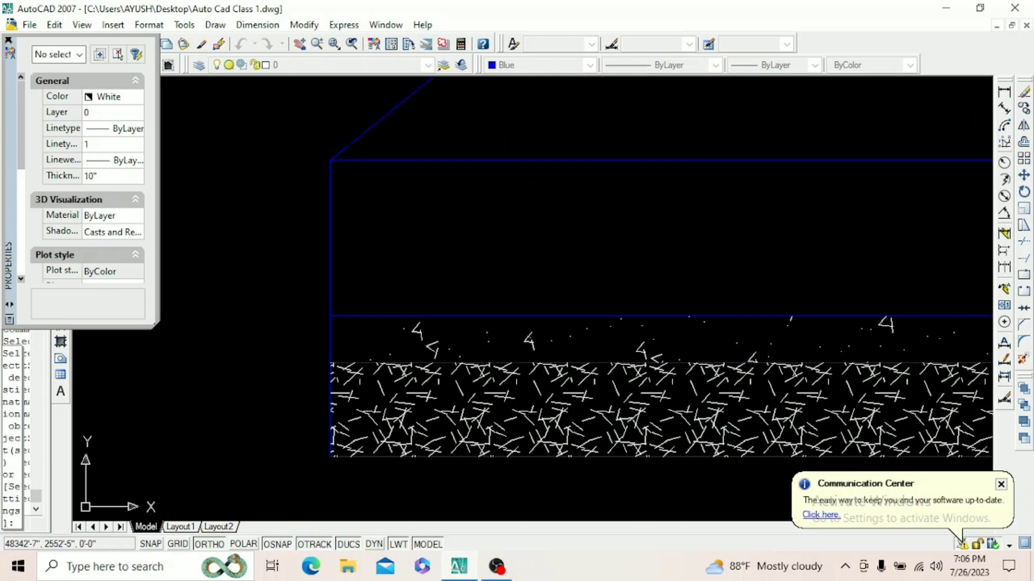
pyautogui.scroll(-2, 539, 277)
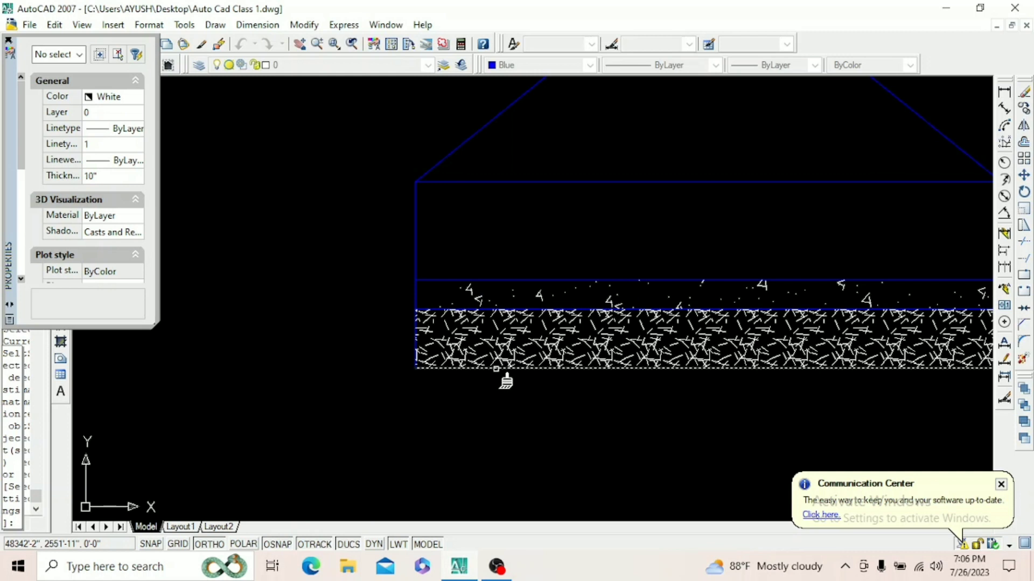
pyautogui.scroll(-2, 493, 374)
# - Match the same blue properties onto the lower and upper column outlines and end the property matching
pyautogui.click(629, 169)
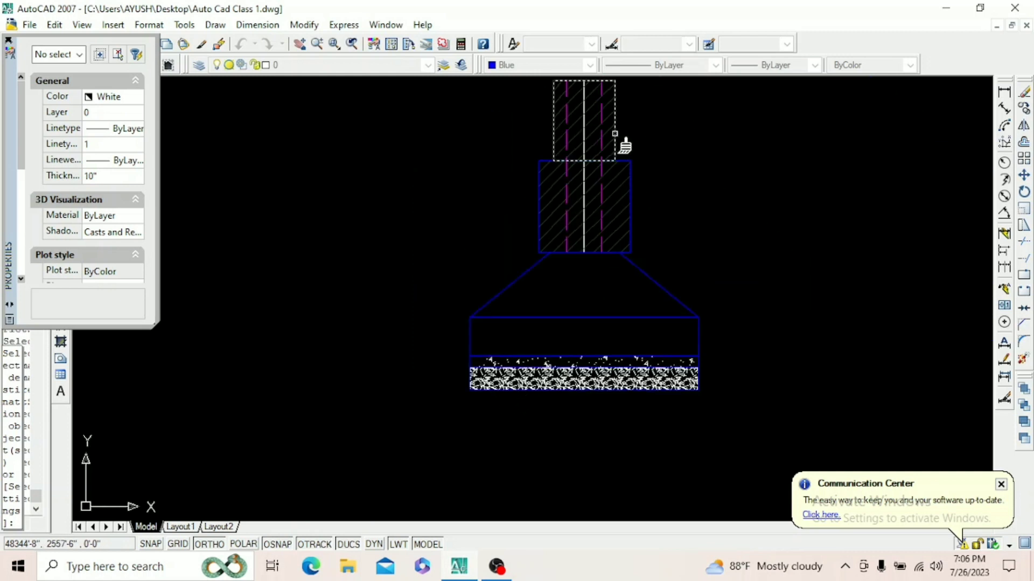
pyautogui.scroll(-4, 624, 223)
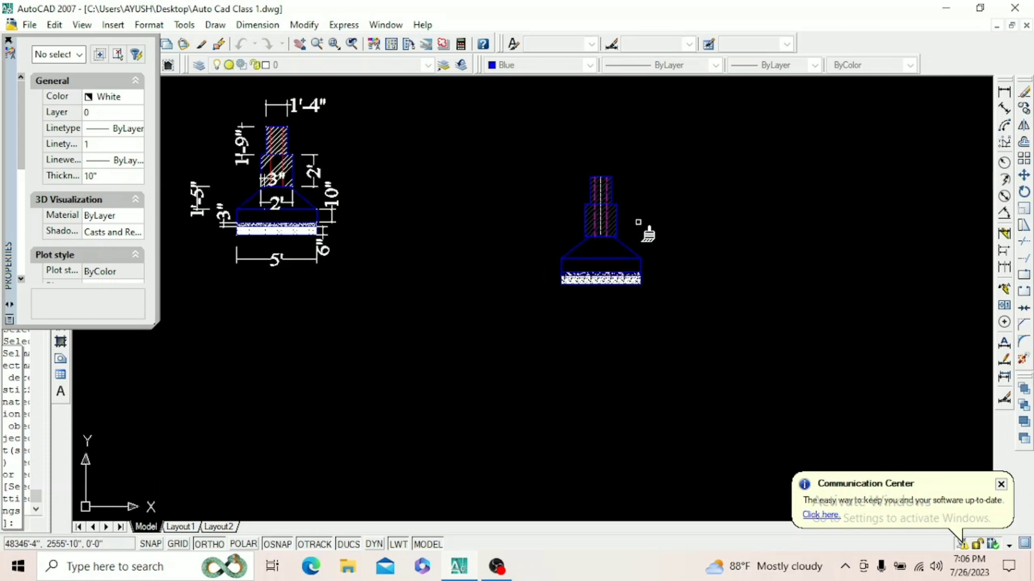
pyautogui.scroll(6, 591, 253)
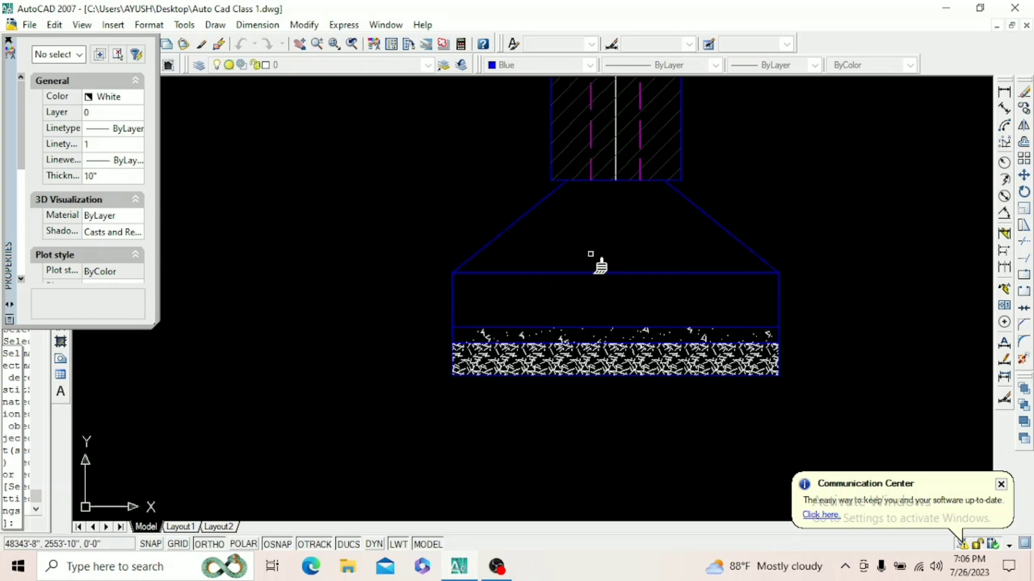
pyautogui.scroll(-8, 569, 316)
pyautogui.rightClick(704, 223)
pyautogui.click(721, 237)
pyautogui.scroll(10, 595, 330)
pyautogui.scroll(-7, 657, 350)
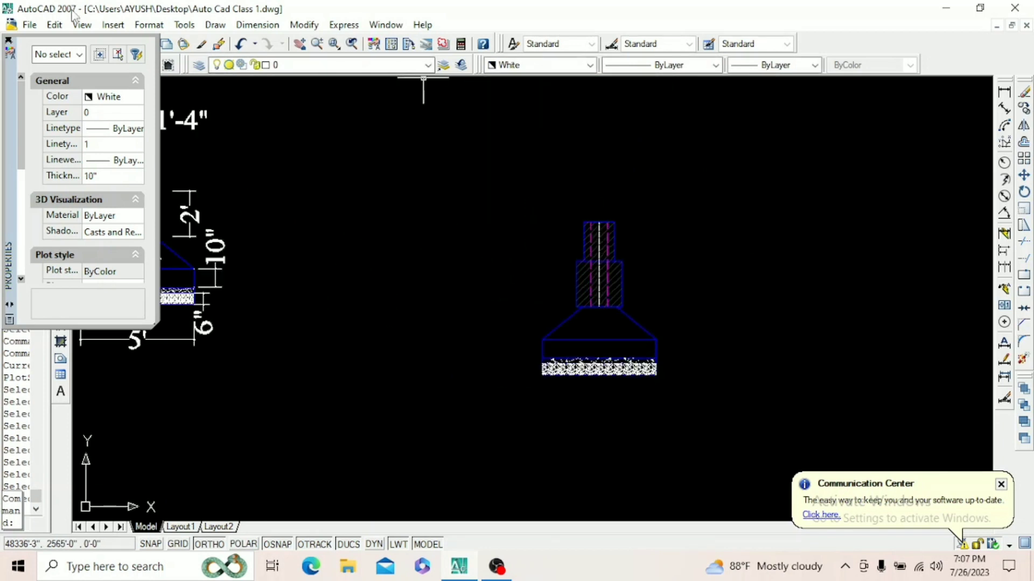
# - Close the Properties palette and place an aligned dimension for the gravel layer's thickness beside its right edge
pyautogui.click(8, 39)
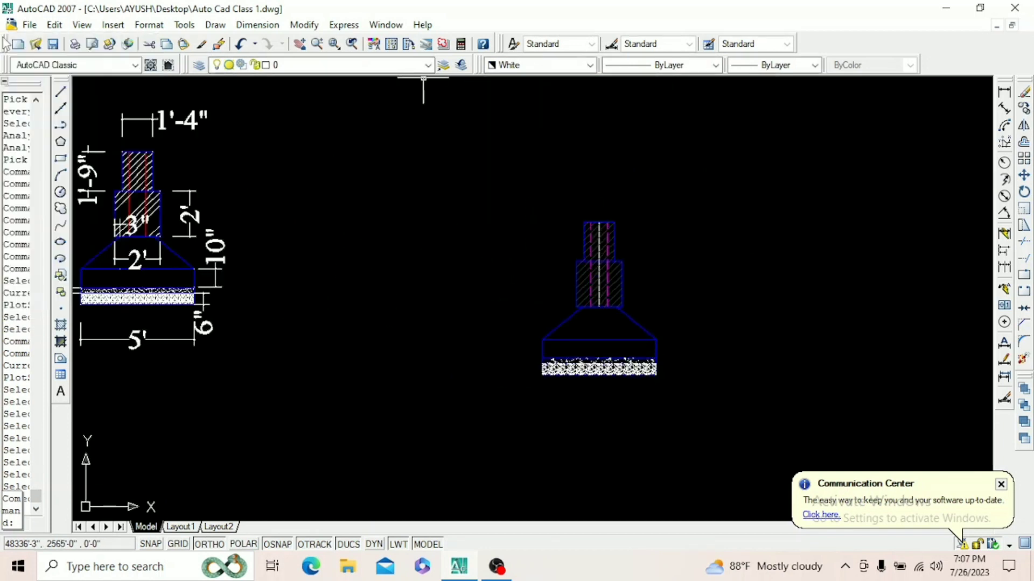
pyautogui.click(1004, 107)
pyautogui.scroll(5, 653, 372)
pyautogui.click(628, 231)
pyautogui.click(628, 324)
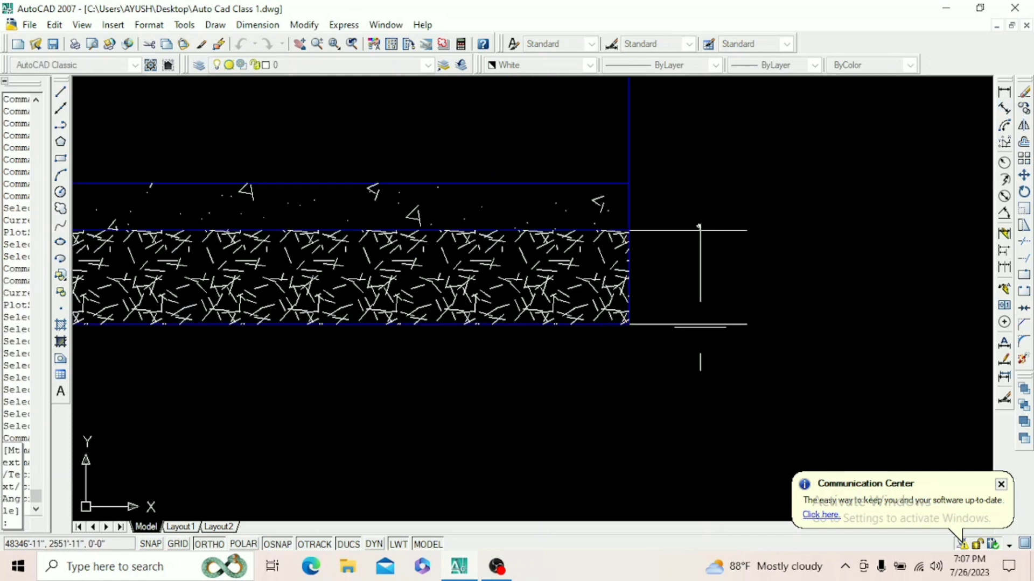
pyautogui.click(731, 324)
pyautogui.scroll(-4, 719, 396)
pyautogui.scroll(3, 743, 396)
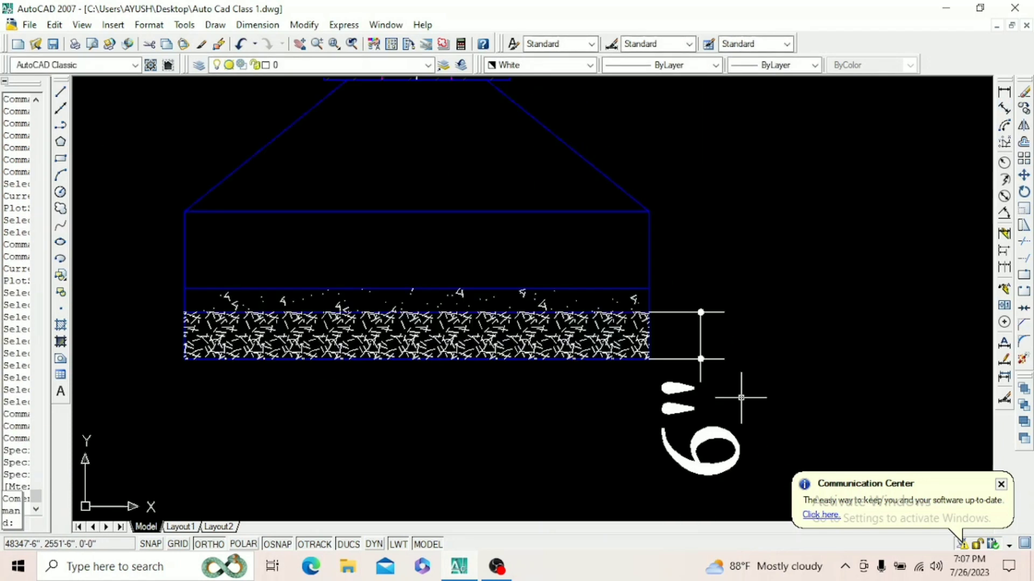
# - Place an aligned dimension for the concrete layer's thickness off the left side of the redrawn footing
pyautogui.press('Return')
pyautogui.scroll(4, 667, 290)
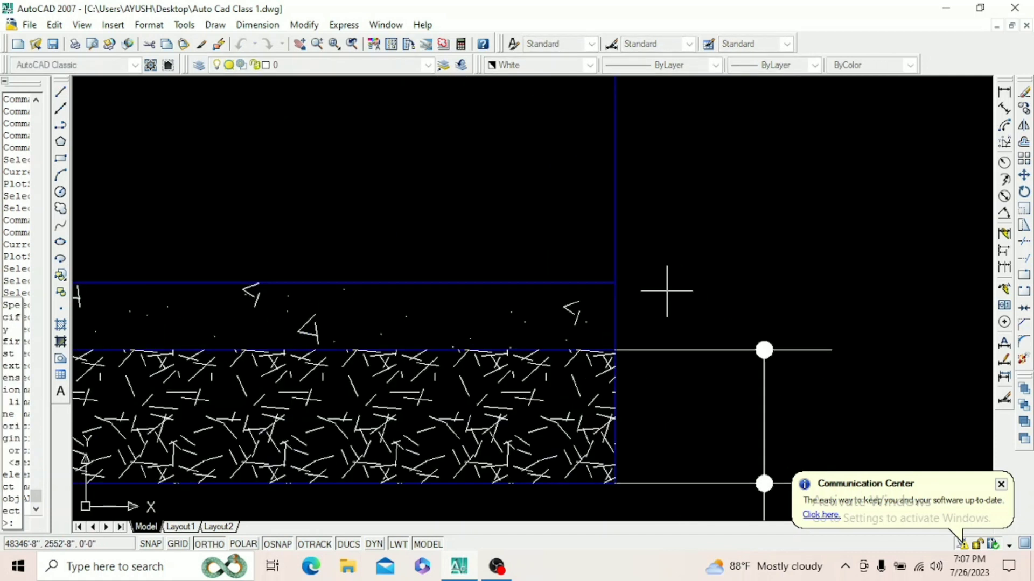
pyautogui.click(614, 350)
pyautogui.click(614, 282)
pyautogui.scroll(-3, 613, 282)
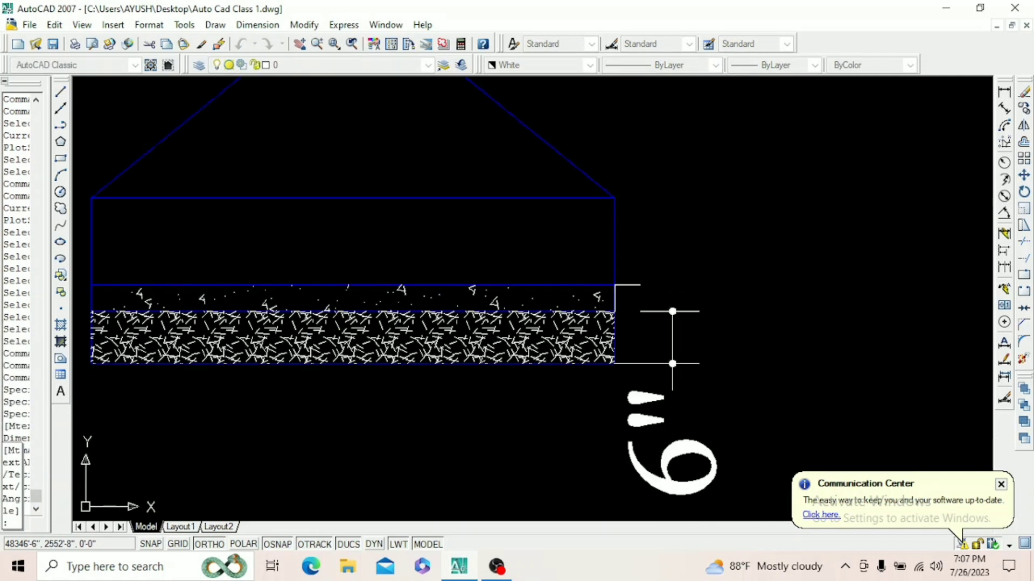
pyautogui.scroll(-4, 641, 291)
pyautogui.click(380, 296)
pyautogui.scroll(4, 427, 293)
# - Place an aligned dimension for the height of the footing's rectangular base beside its right edge
pyautogui.press('Return')
pyautogui.click(417, 327)
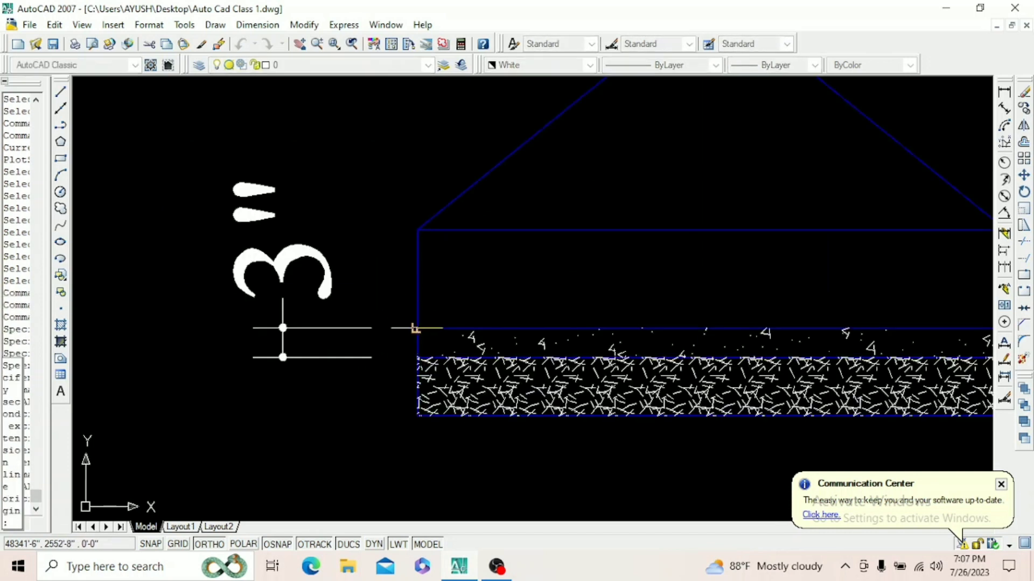
pyautogui.click(417, 231)
pyautogui.scroll(-3, 417, 230)
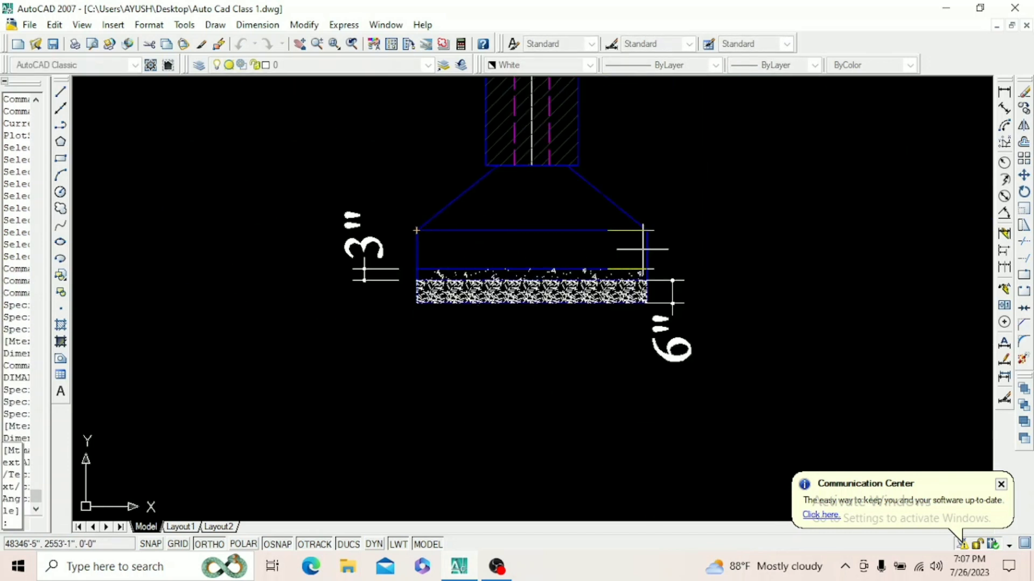
pyautogui.click(701, 245)
pyautogui.scroll(-4, 709, 351)
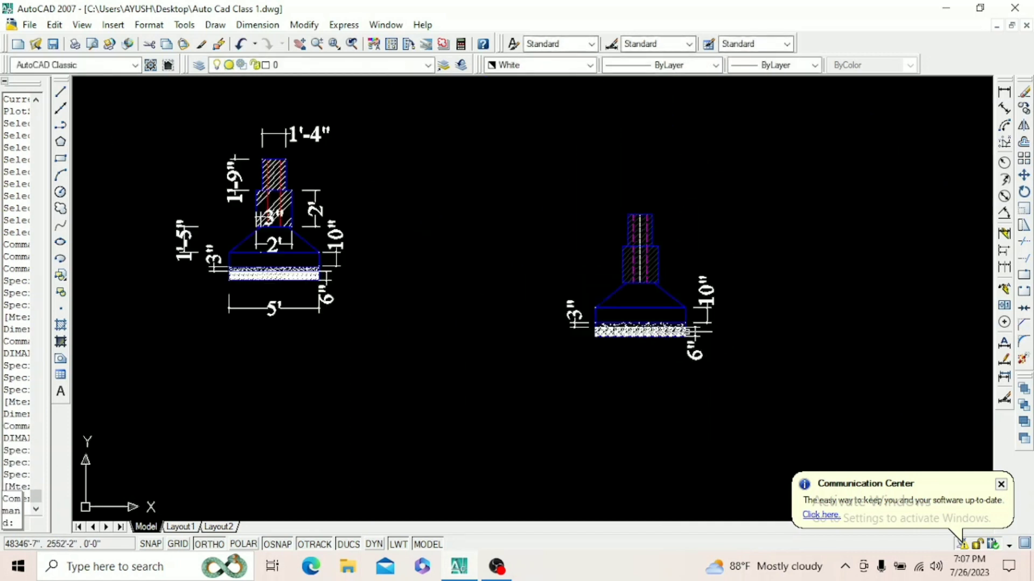
pyautogui.scroll(3, 694, 332)
# - Dimension the sloped part's height between the midpoints of its bottom and top lines, placing it on the left side
pyautogui.press('Return')
pyautogui.scroll(3, 593, 285)
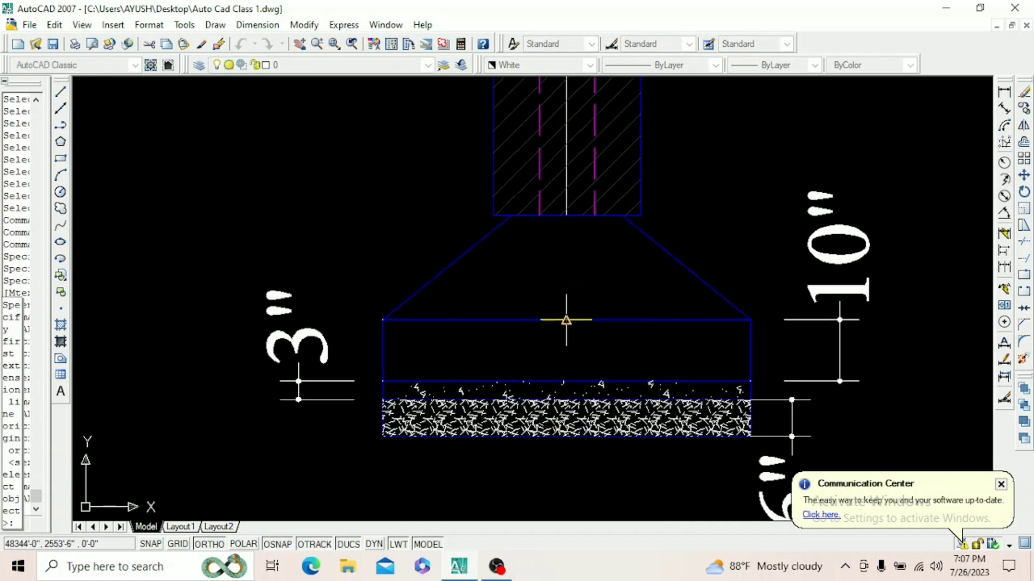
pyautogui.click(566, 321)
pyautogui.click(565, 216)
pyautogui.scroll(-2, 564, 218)
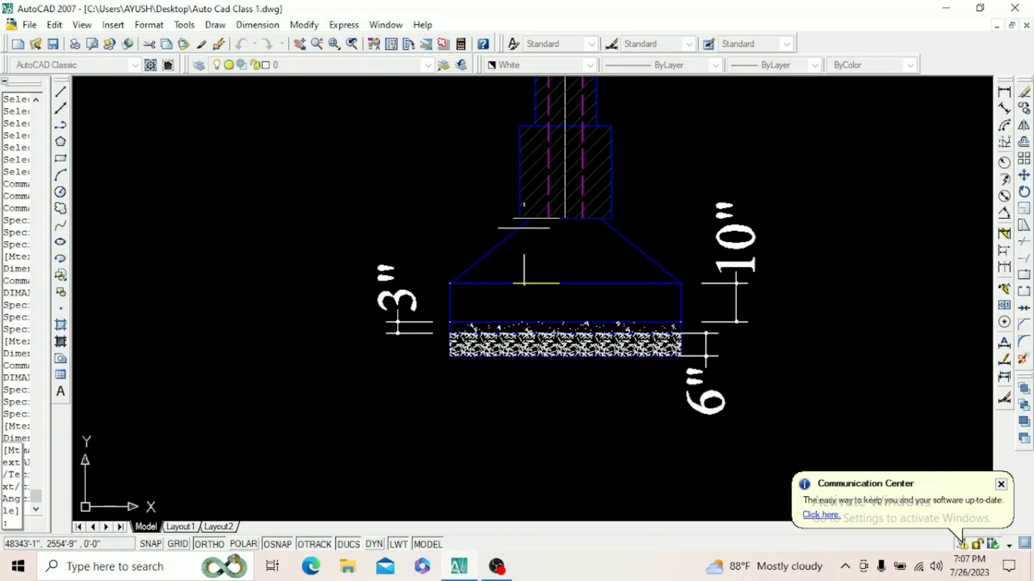
pyautogui.click(460, 250)
# - Dimension the lower column's width along its bottom edge, placing the dimension inside the sloped part
pyautogui.press('Return')
pyautogui.scroll(1, 519, 231)
pyautogui.click(519, 218)
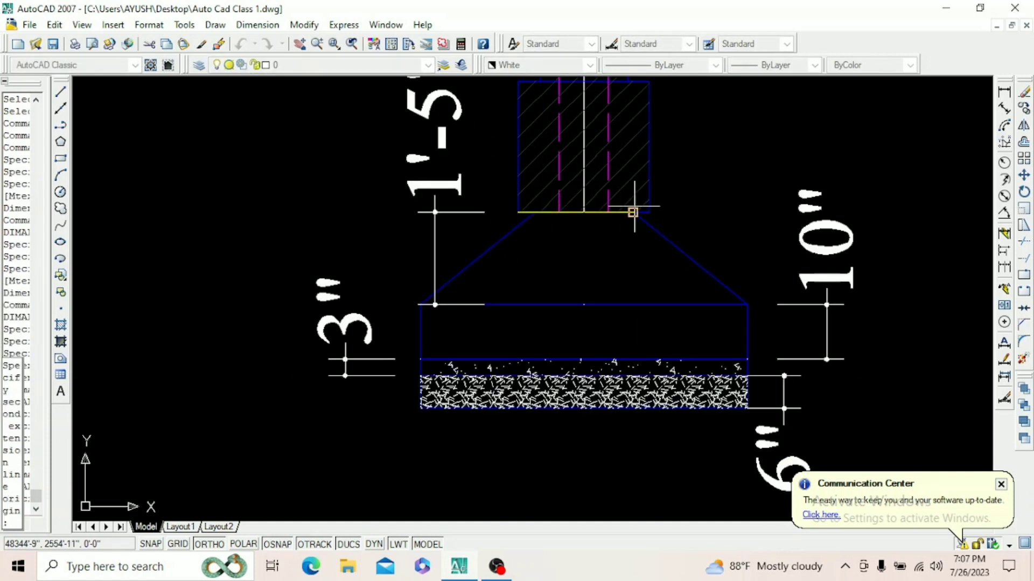
pyautogui.click(649, 212)
pyautogui.click(613, 260)
pyautogui.scroll(-4, 613, 259)
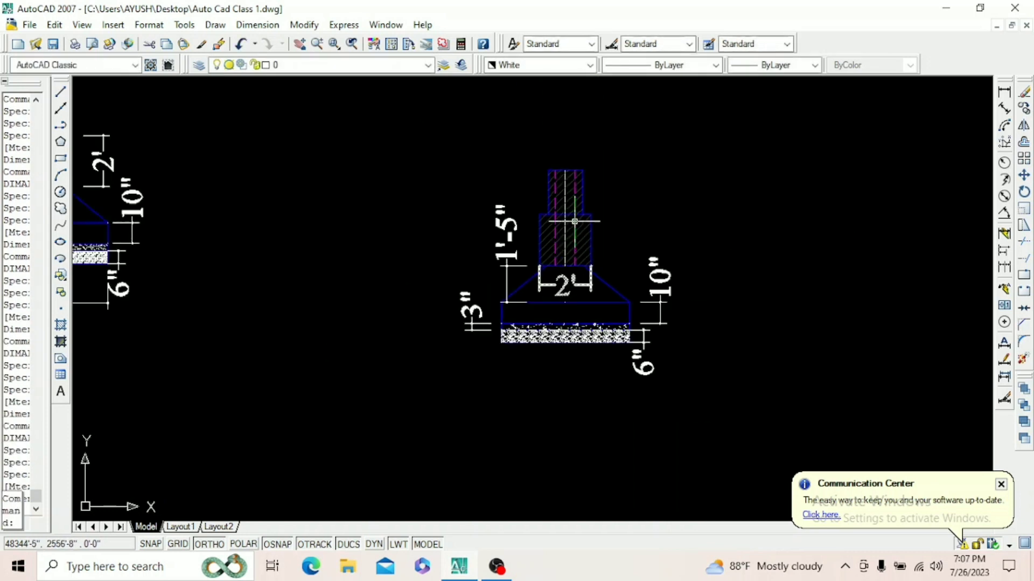
# - Dimension the lower column's height along its right edge, placing the dimension to the right
pyautogui.scroll(3, 618, 247)
pyautogui.press('Return')
pyautogui.click(595, 321)
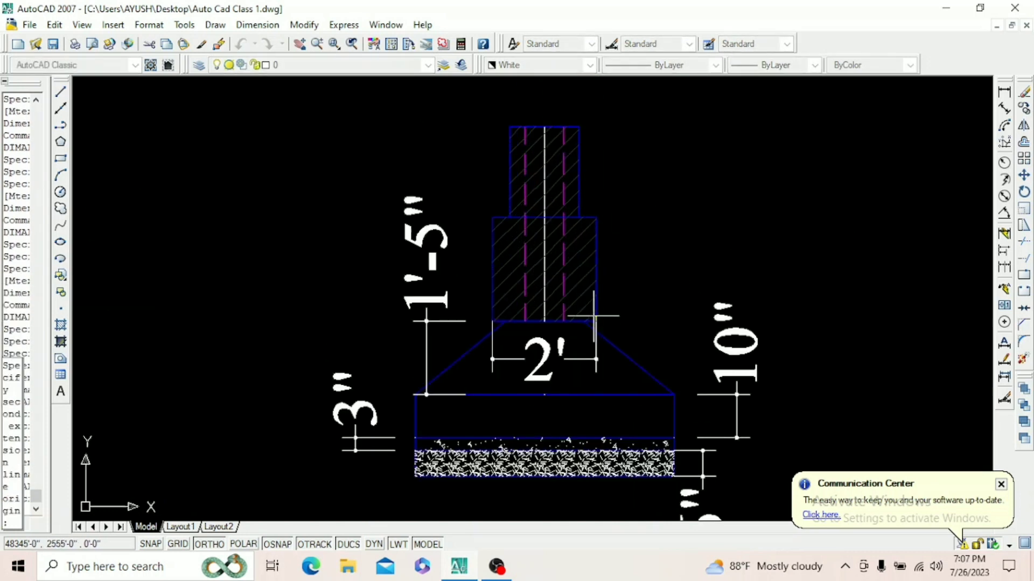
pyautogui.click(595, 218)
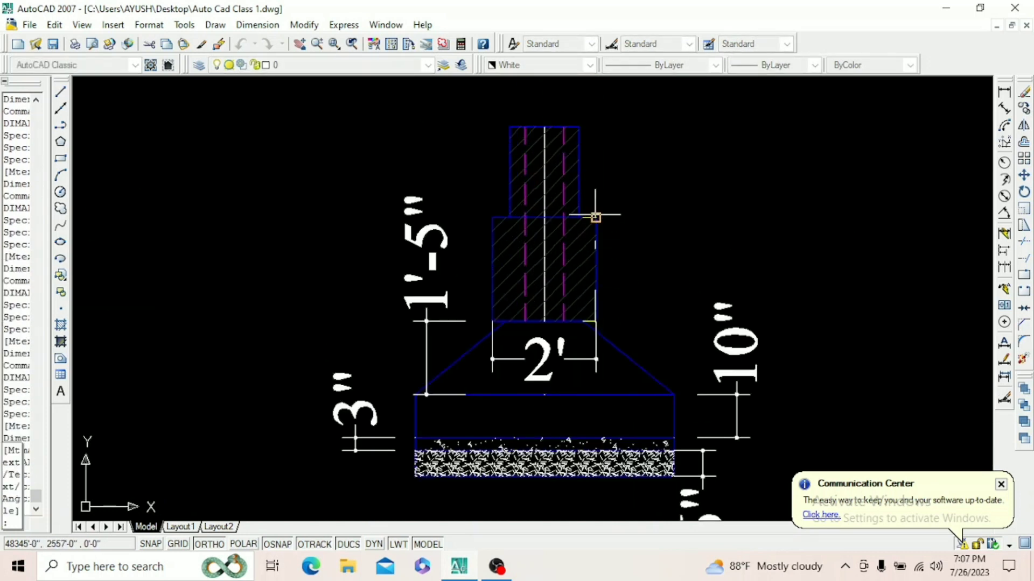
pyautogui.click(641, 216)
# - Dimension the upper column's height along its left edge, placing the dimension to the left
pyautogui.press('Return')
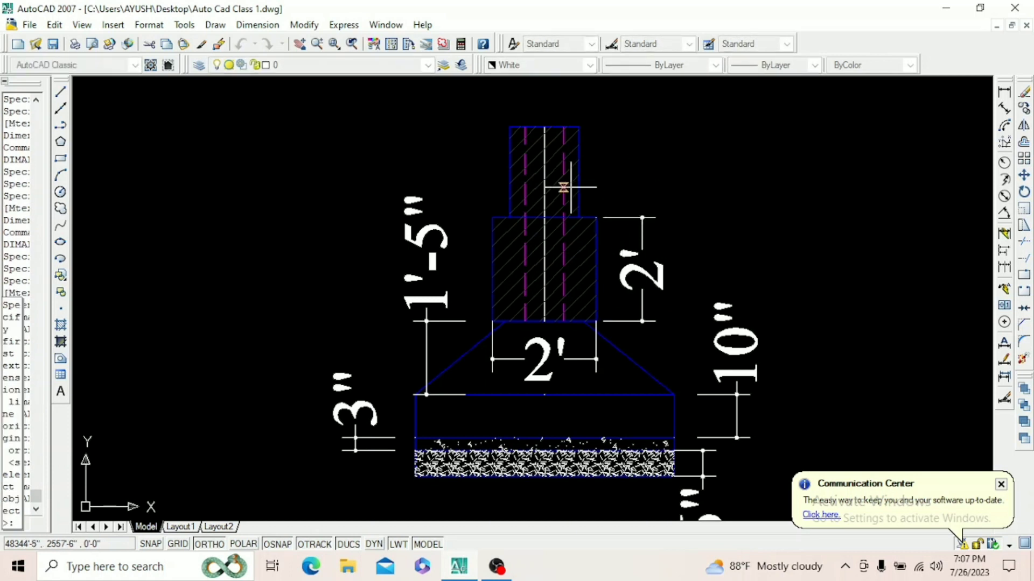
pyautogui.scroll(3, 542, 208)
pyautogui.scroll(-6, 496, 173)
pyautogui.scroll(4, 496, 141)
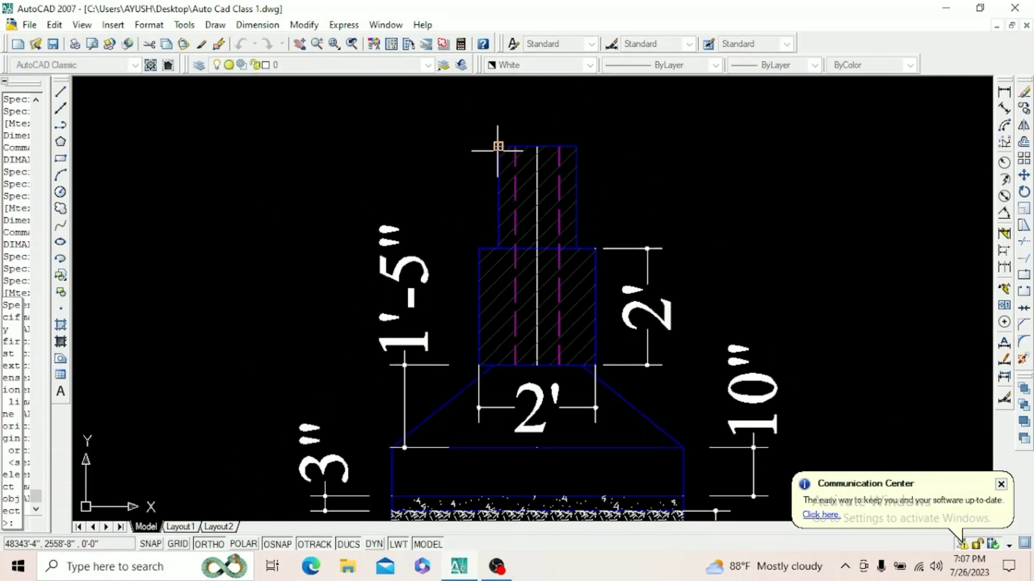
pyautogui.click(498, 146)
pyautogui.click(498, 250)
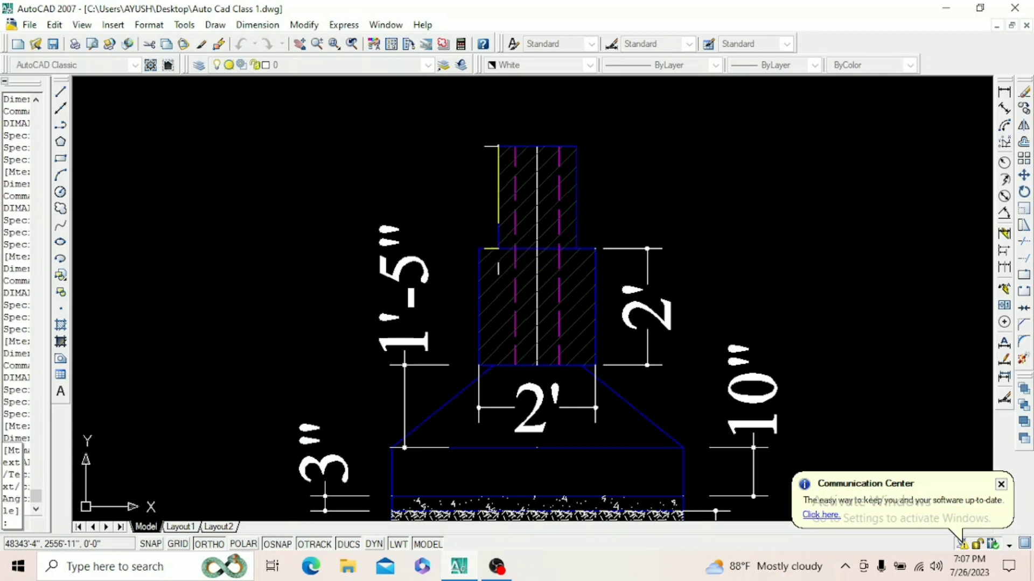
pyautogui.click(459, 250)
# - Dimension the upper column's width along its top edge, placing the dimension above the column
pyautogui.press('Return')
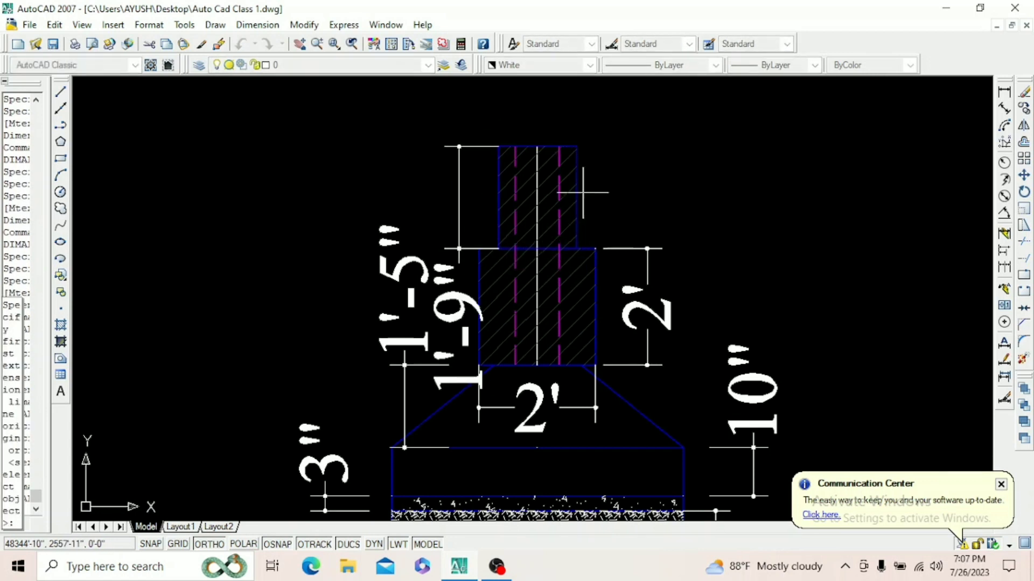
pyautogui.click(498, 146)
pyautogui.click(575, 144)
pyautogui.click(575, 116)
pyautogui.scroll(-3, 561, 150)
# - Move the text of the upper column's height dimension up to the middle of its dimension line and clear the selection
pyautogui.scroll(2, 518, 168)
pyautogui.click(489, 269)
pyautogui.click(496, 294)
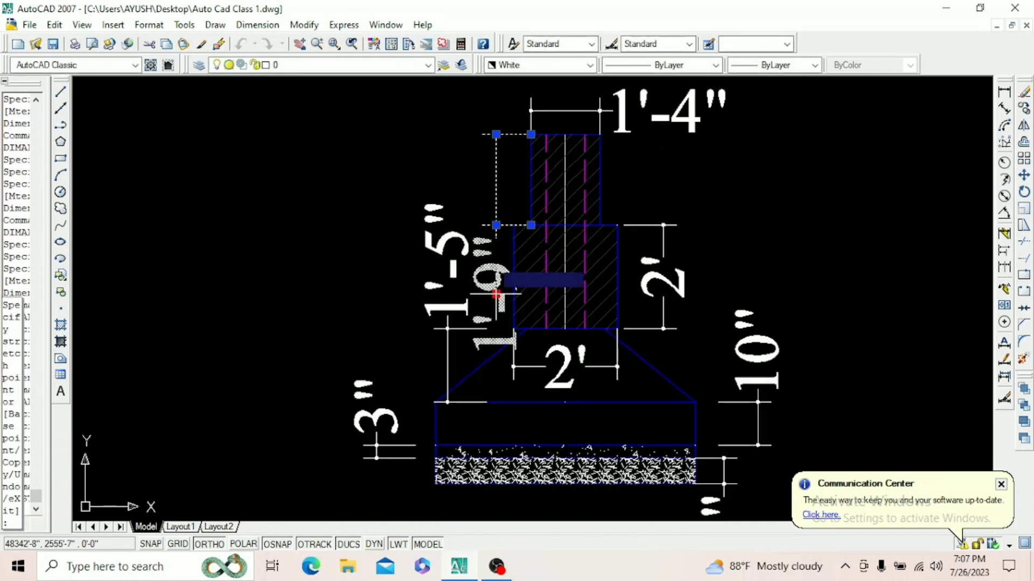
pyautogui.click(496, 169)
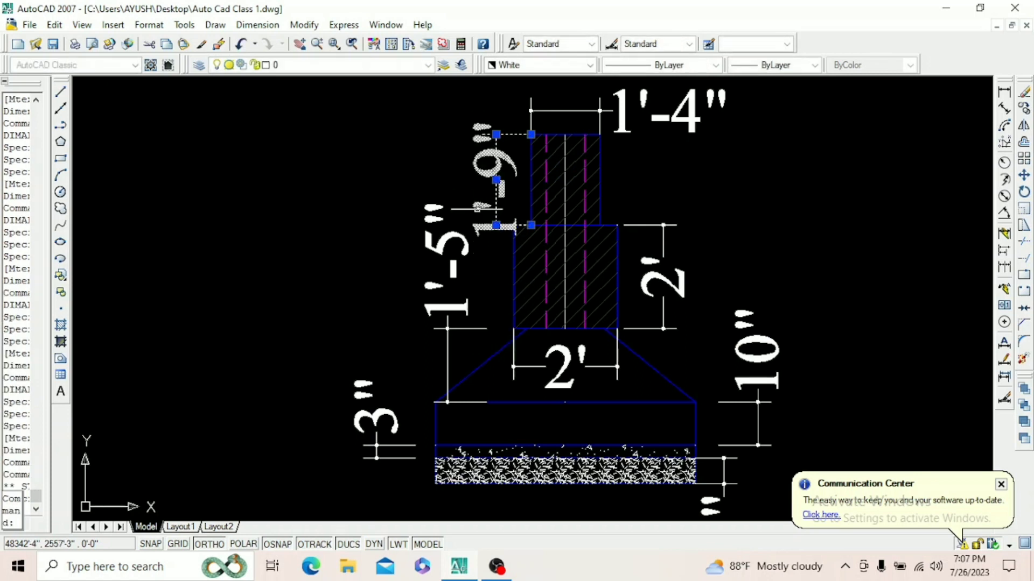
pyautogui.scroll(-2, 482, 207)
pyautogui.press('Escape')
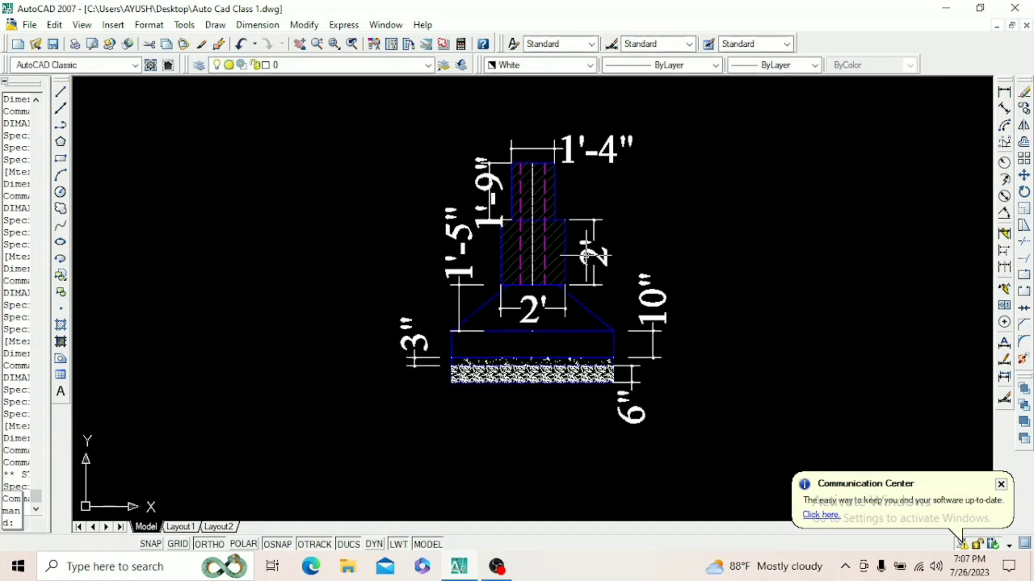
# - Place a linear dimension for the gravel layer's full width below its bottom line
pyautogui.scroll(-1, 562, 270)
pyautogui.scroll(2, 562, 271)
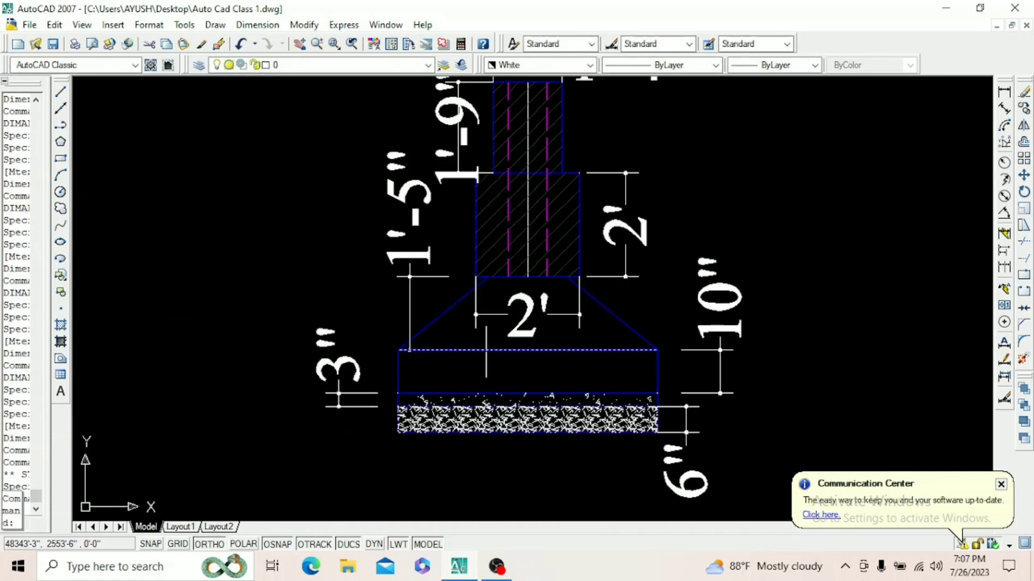
pyautogui.scroll(-1, 562, 270)
pyautogui.scroll(1, 402, 284)
pyautogui.scroll(-3, 403, 284)
pyautogui.scroll(3, 403, 284)
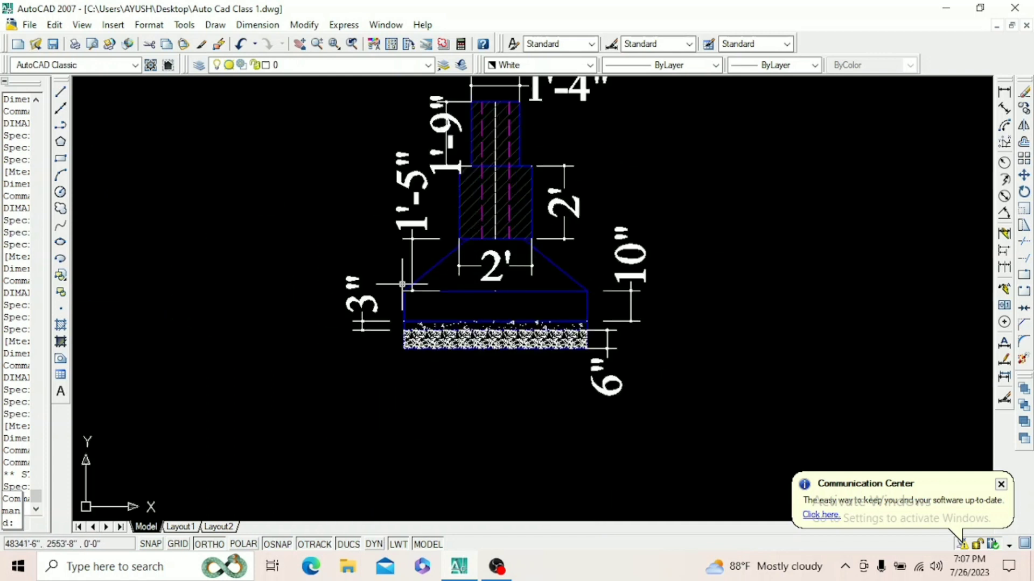
pyautogui.click(1004, 93)
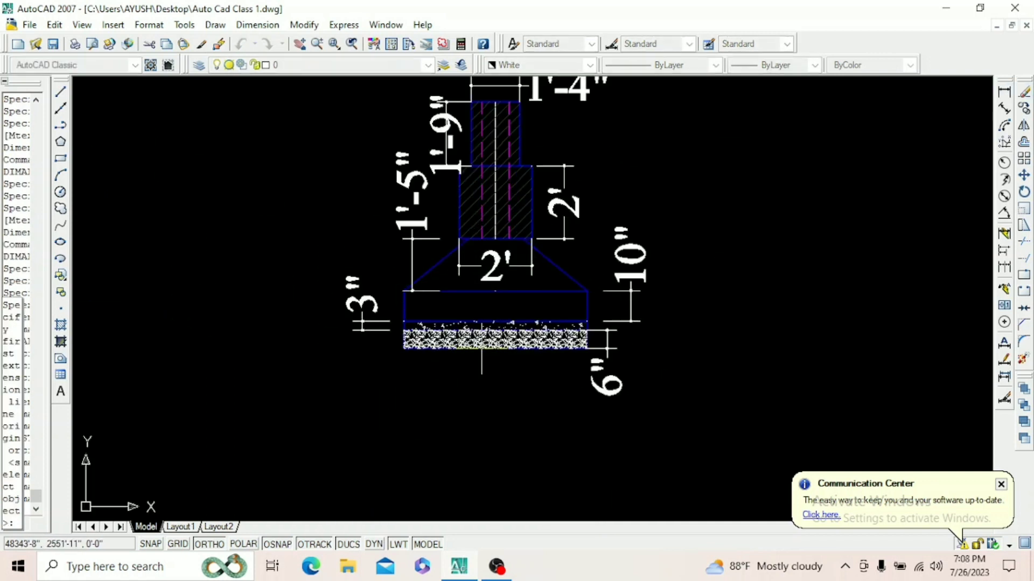
pyautogui.scroll(2, 404, 361)
pyautogui.click(404, 321)
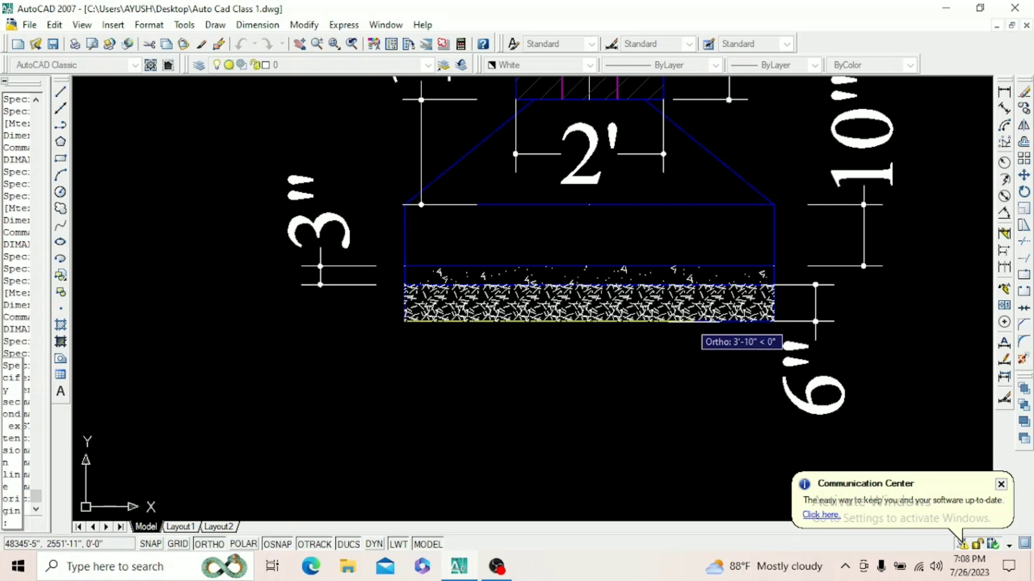
pyautogui.click(774, 321)
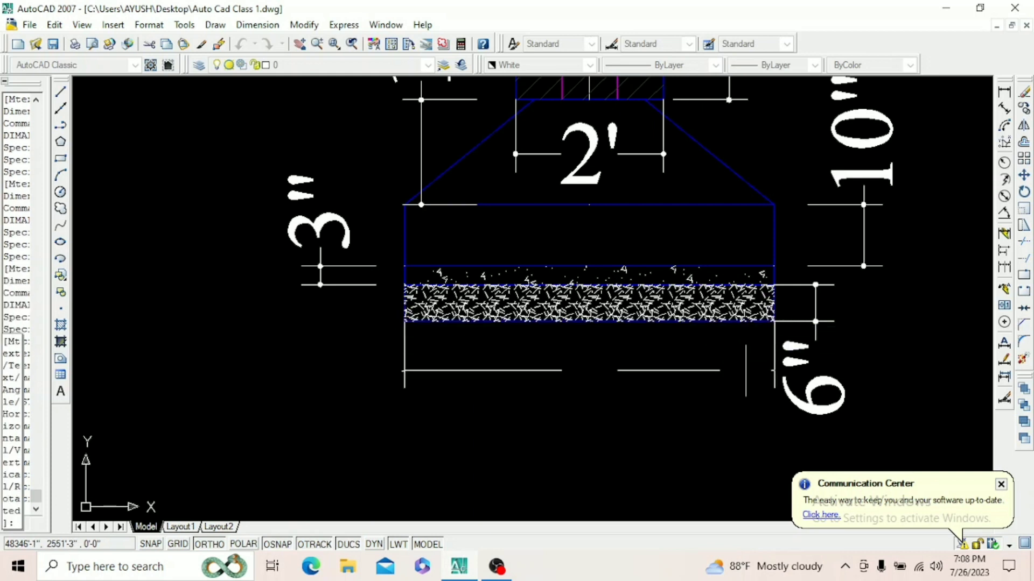
pyautogui.click(734, 428)
pyautogui.scroll(-4, 486, 305)
pyautogui.scroll(4, 486, 305)
pyautogui.scroll(-4, 486, 304)
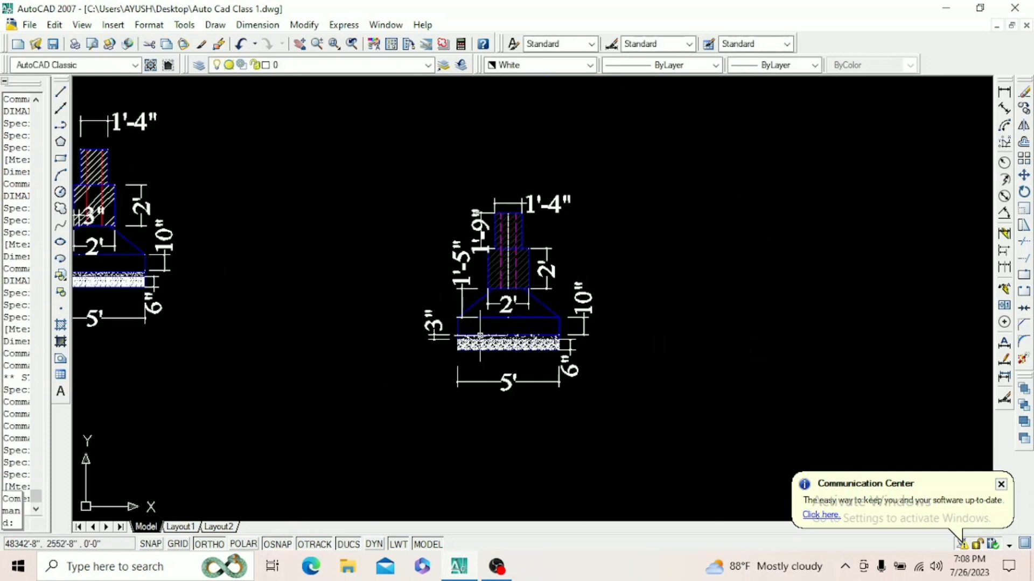
# - Compare the dimensioned redrawn footing with the original one and with the footings in Section At X-X
pyautogui.scroll(2, 643, 335)
pyautogui.scroll(-8, 680, 272)
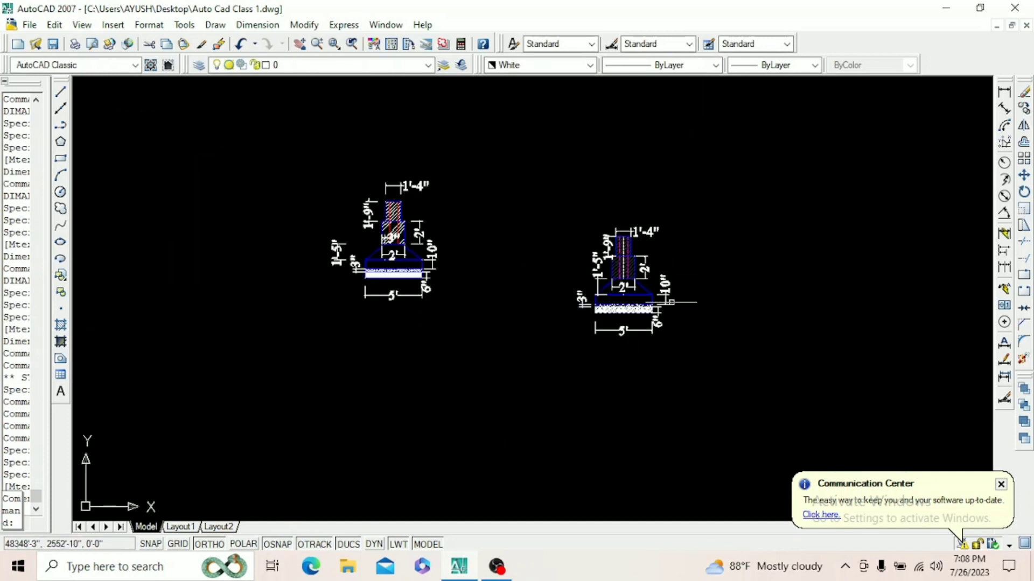
pyautogui.scroll(10, 511, 228)
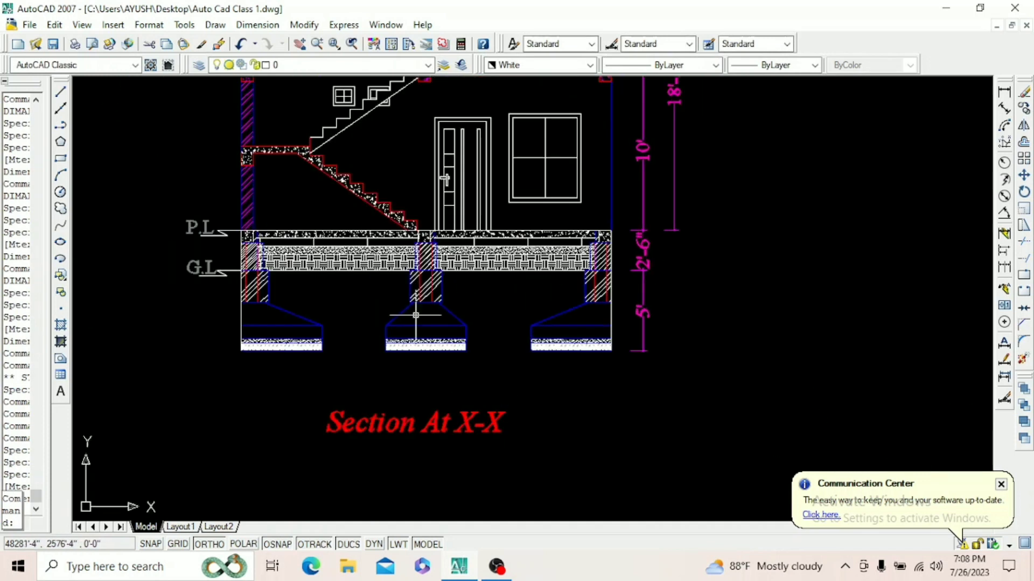
pyautogui.scroll(4, 411, 292)
pyautogui.scroll(-7, 375, 279)
pyautogui.scroll(3, 375, 279)
pyautogui.scroll(-10, 317, 243)
pyautogui.scroll(4, 463, 288)
pyautogui.scroll(2, 288, 253)
pyautogui.scroll(10, 305, 245)
pyautogui.scroll(-4, 415, 232)
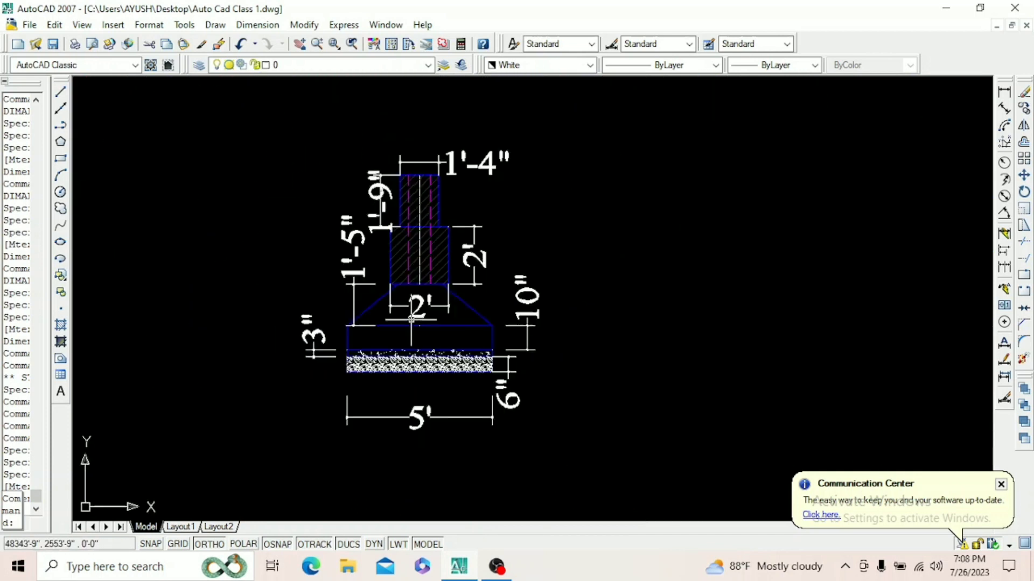
pyautogui.scroll(3, 437, 251)
pyautogui.scroll(-2, 436, 252)
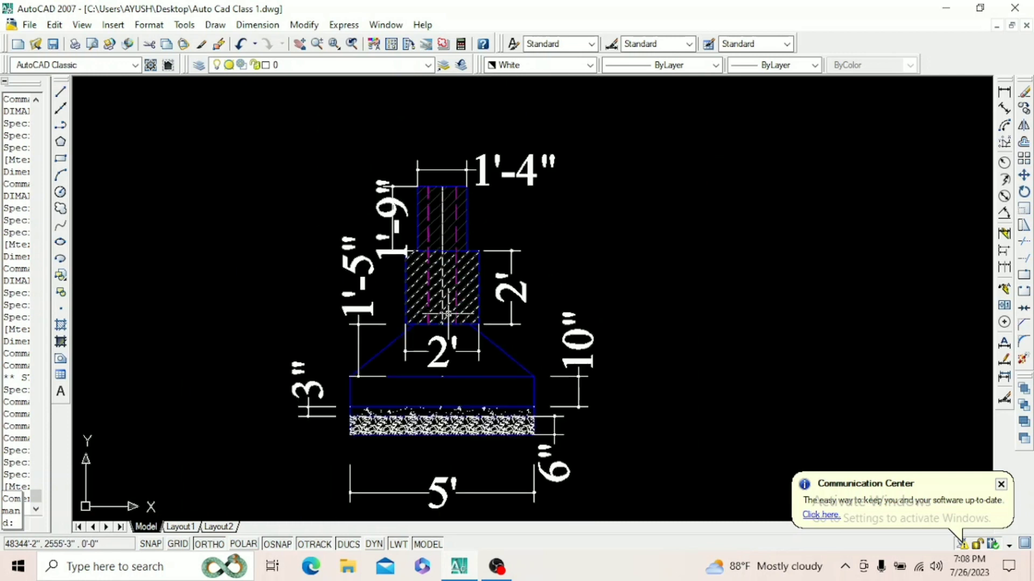
pyautogui.scroll(5, 448, 302)
pyautogui.scroll(-6, 450, 272)
pyautogui.scroll(3, 450, 274)
pyautogui.scroll(4, 450, 274)
pyautogui.scroll(-4, 462, 286)
pyautogui.scroll(3, 464, 300)
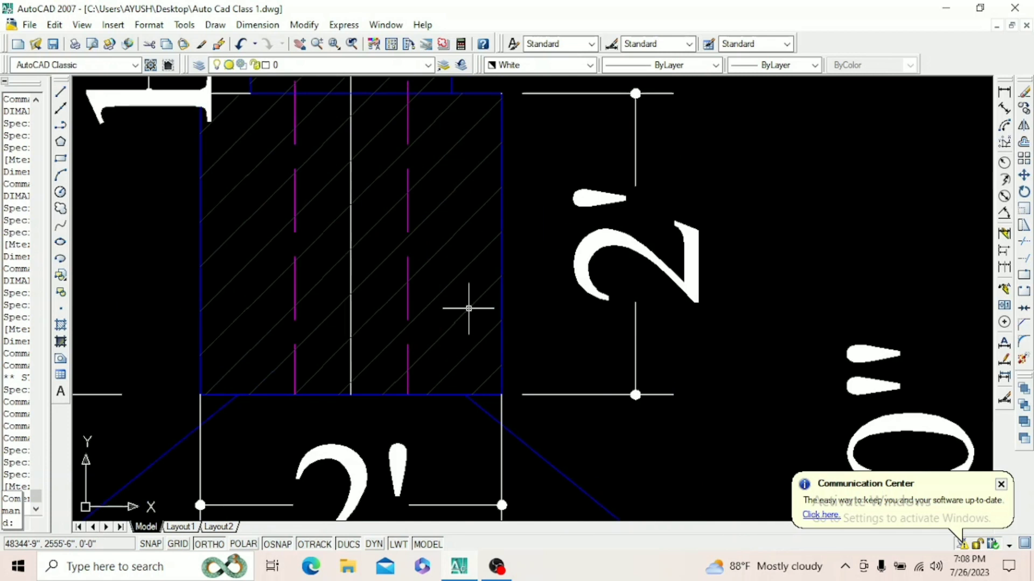
pyautogui.scroll(-4, 471, 318)
pyautogui.scroll(4, 472, 310)
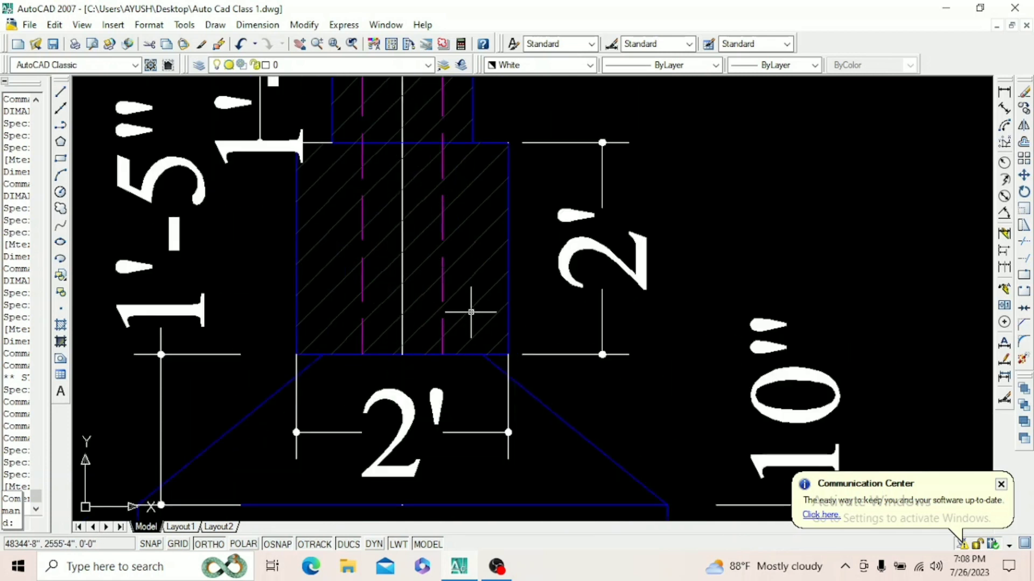
pyautogui.scroll(-4, 473, 307)
pyautogui.scroll(5, 466, 312)
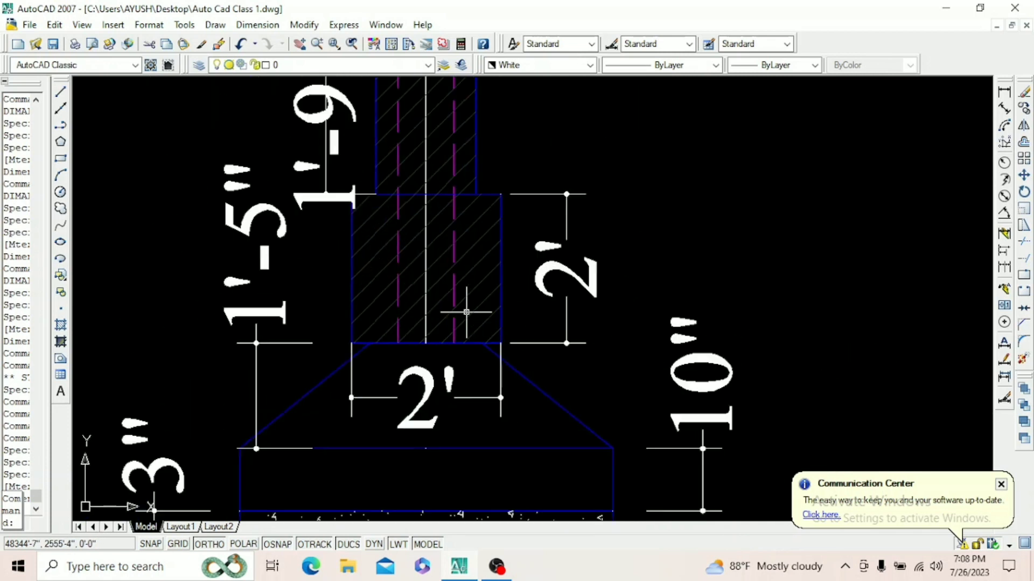
pyautogui.scroll(-4, 467, 312)
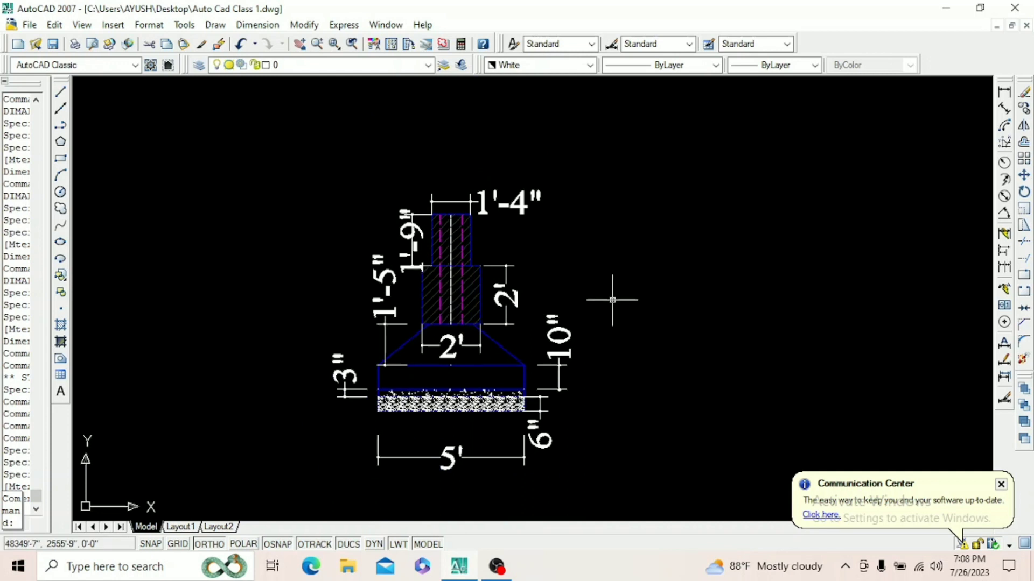